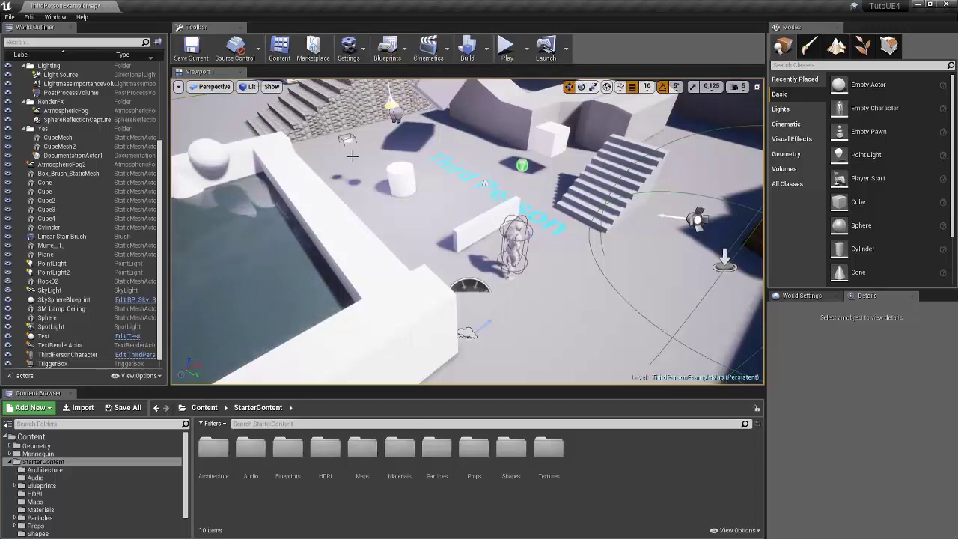
- Open the Level Blueprint graph and review its BeginPlay, overlap and DestroyActor nodes
{"action": "left_click", "coordinate": [386, 51]}
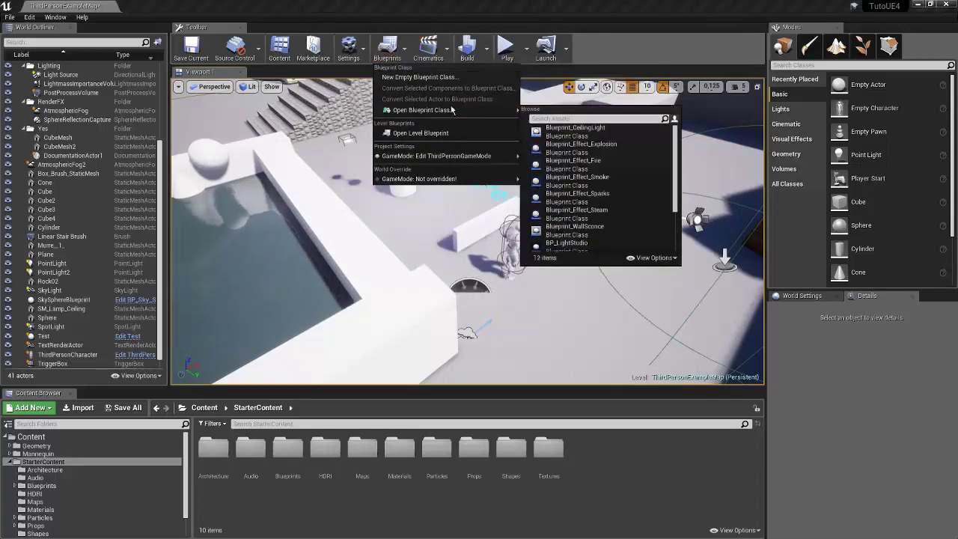
{"action": "left_click", "coordinate": [444, 134]}
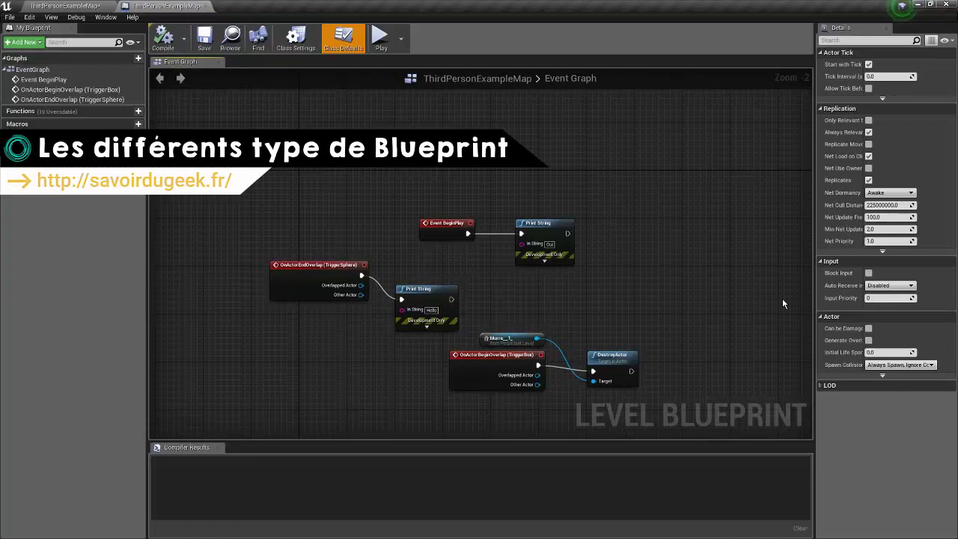
{"action": "scroll", "coordinate": [430, 243], "scroll_direction": "up", "scroll_amount": 2}
{"action": "mouse_move", "coordinate": [423, 194]}
{"action": "left_mouse_down"}
{"action": "mouse_move", "coordinate": [439, 226]}
{"action": "mouse_move", "coordinate": [554, 247]}
{"action": "left_mouse_up"}
{"action": "left_click", "coordinate": [290, 224]}
{"action": "right_click_drag", "start_coordinate": [290, 224], "coordinate": [291, 200]}
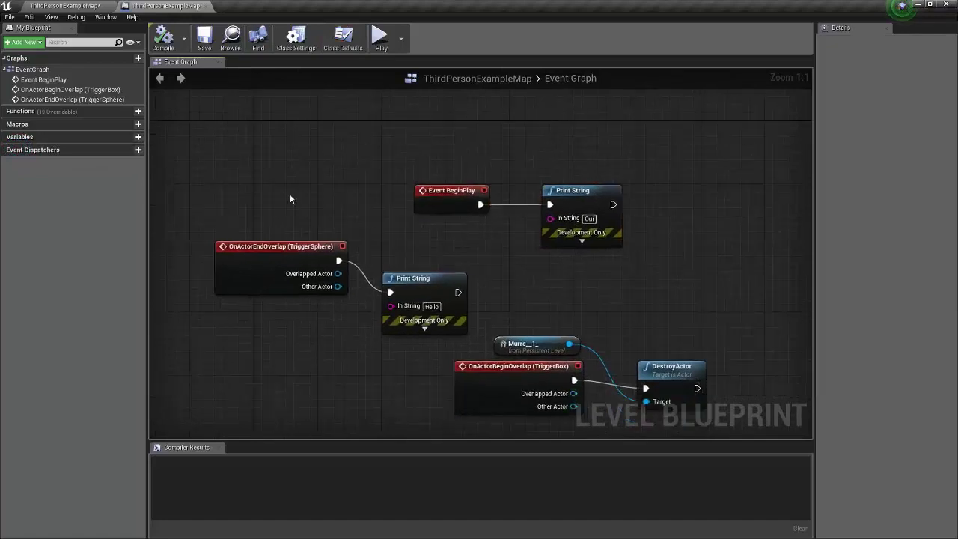
{"action": "left_click_drag", "start_coordinate": [290, 199], "coordinate": [240, 247]}
{"action": "left_click", "coordinate": [367, 371]}
{"action": "right_click_drag", "start_coordinate": [366, 370], "coordinate": [281, 278]}
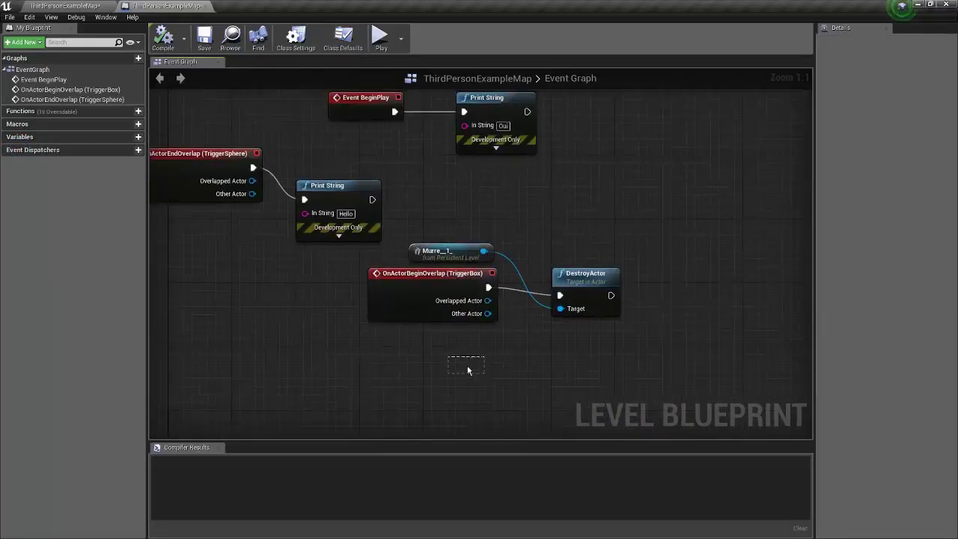
{"action": "left_click_drag", "start_coordinate": [468, 371], "coordinate": [626, 310]}
{"action": "left_click", "coordinate": [648, 403]}
- Close the Level Blueprint window and select the Murre_1 wall in the level
{"action": "left_click", "coordinate": [6, 6]}
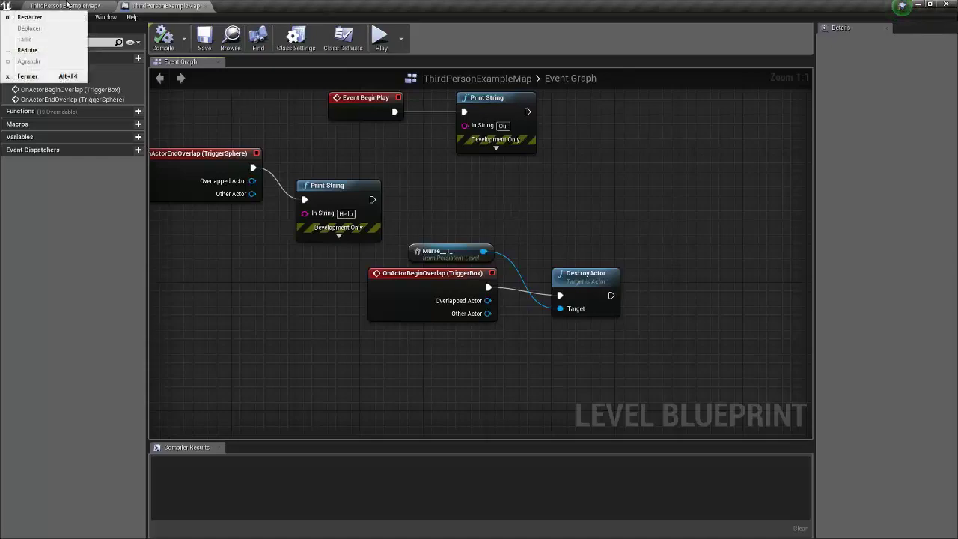
{"action": "left_click", "coordinate": [30, 77]}
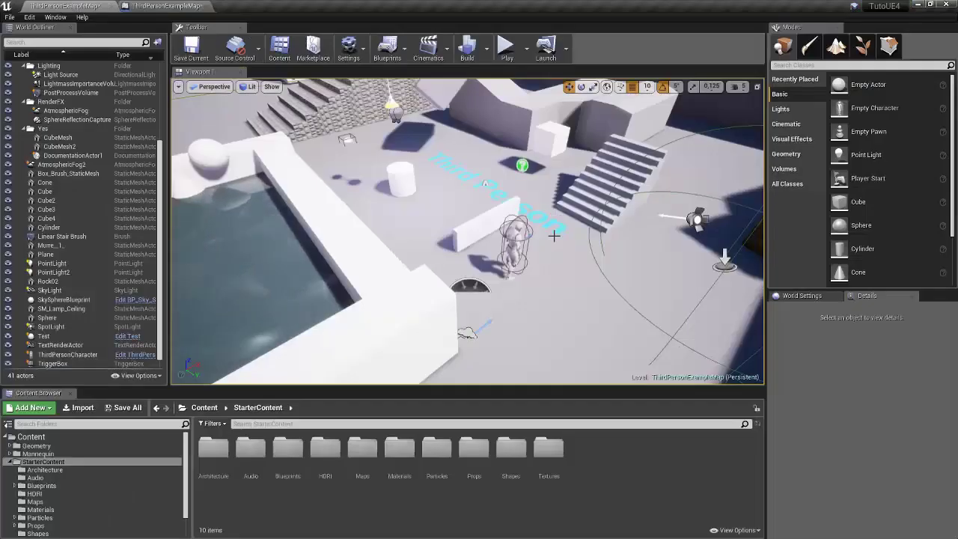
{"action": "right_click_drag", "start_coordinate": [469, 218], "coordinate": [472, 217]}
{"action": "left_click", "coordinate": [487, 229]}
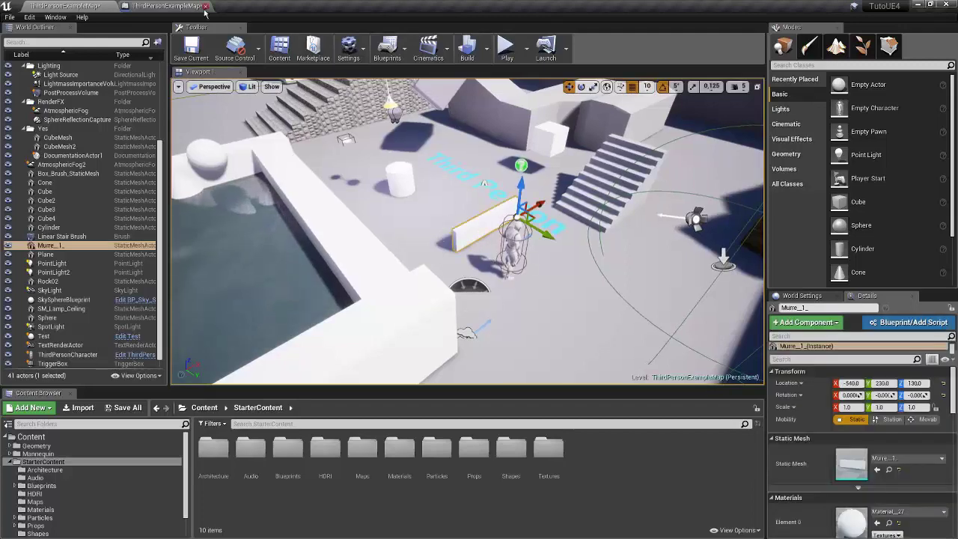
- Add a Murre_1 reference node to the Level Blueprint, then delete the duplicate Murre_1 node
{"action": "left_click", "coordinate": [166, 6]}
{"action": "right_click", "coordinate": [357, 149]}
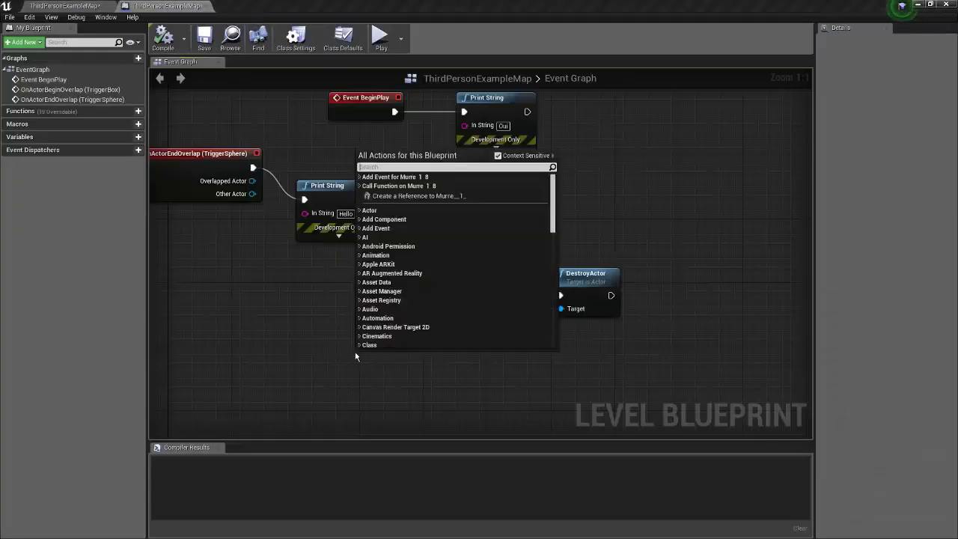
{"action": "left_click", "coordinate": [388, 196]}
{"action": "left_click_drag", "start_coordinate": [477, 418], "coordinate": [393, 368]}
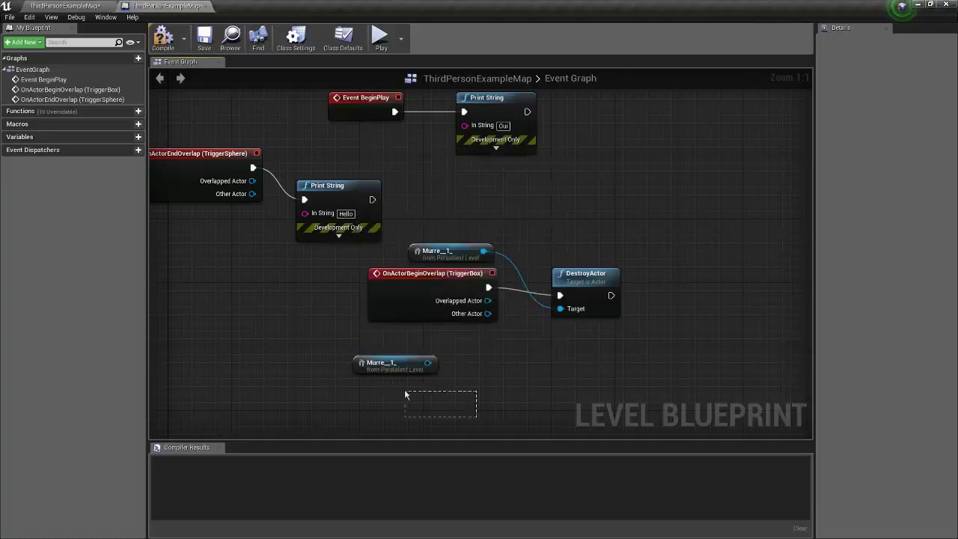
{"action": "left_click", "coordinate": [442, 252]}
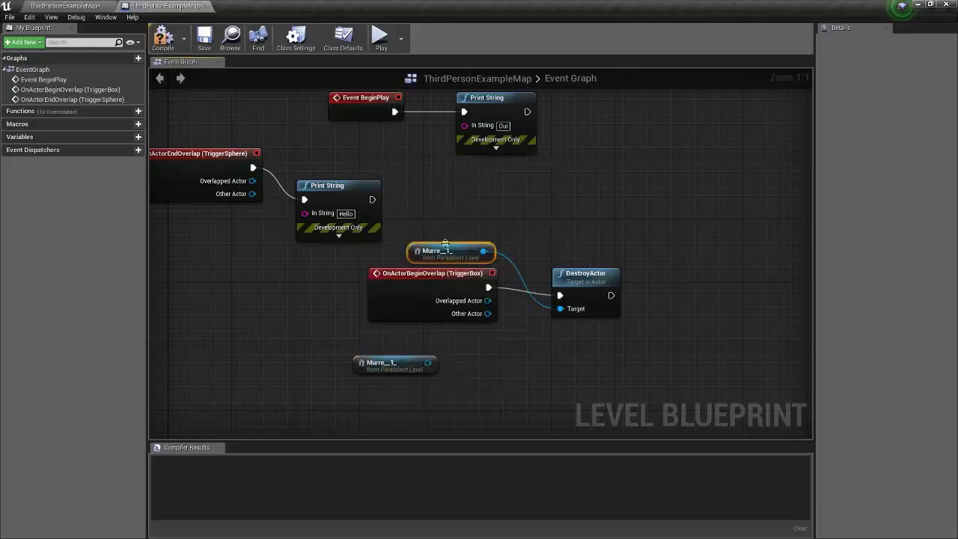
{"action": "left_click", "coordinate": [427, 296]}
{"action": "left_click", "coordinate": [461, 250]}
{"action": "left_click", "coordinate": [387, 372]}
{"action": "key", "text": "Delete"}
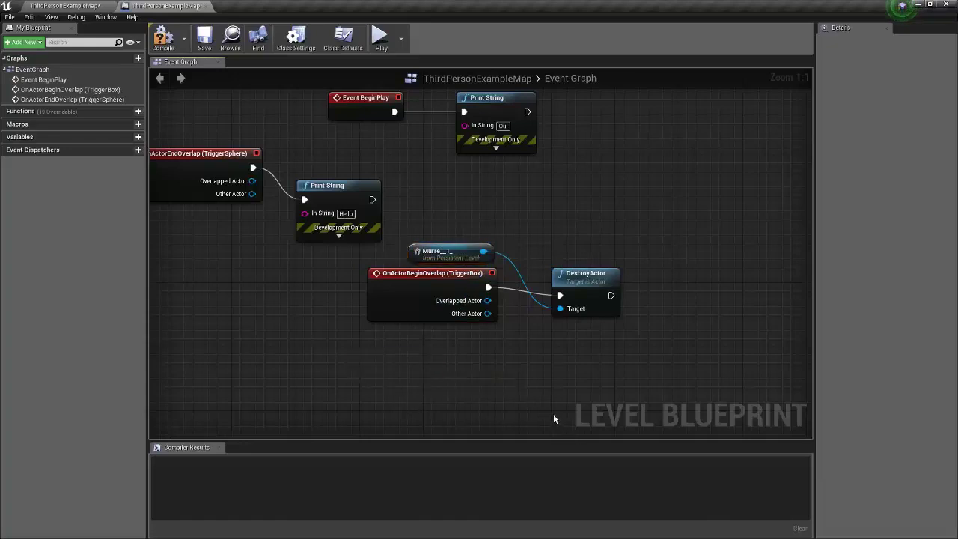
- Review the OnActorEndOverlap node and leave the Level Blueprint graph with nothing selected
{"action": "mouse_move", "coordinate": [524, 164]}
{"action": "right_mouse_down"}
{"action": "mouse_move", "coordinate": [567, 210]}
{"action": "mouse_move", "coordinate": [595, 274]}
{"action": "right_mouse_up"}
{"action": "scroll", "coordinate": [573, 224], "scroll_direction": "down", "scroll_amount": 1}
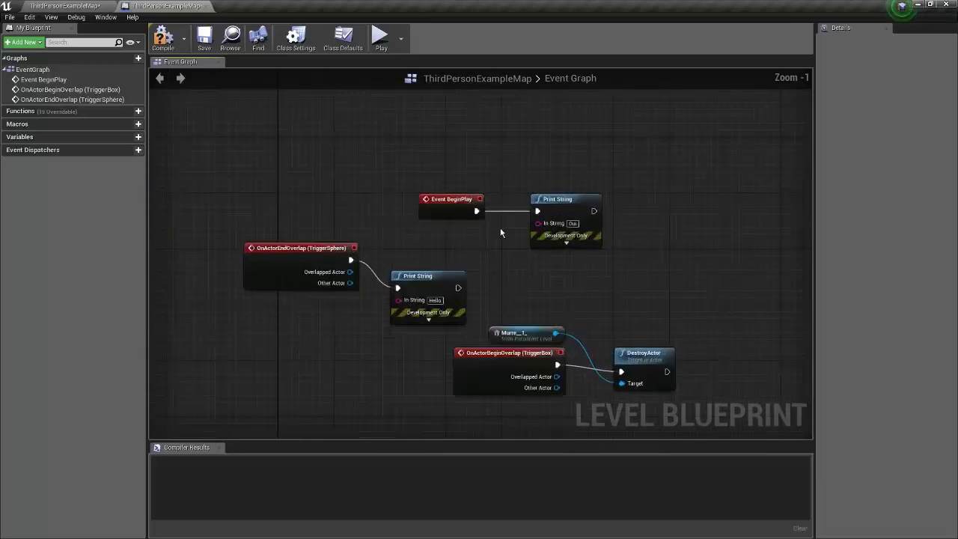
{"action": "left_click_drag", "start_coordinate": [331, 177], "coordinate": [268, 353]}
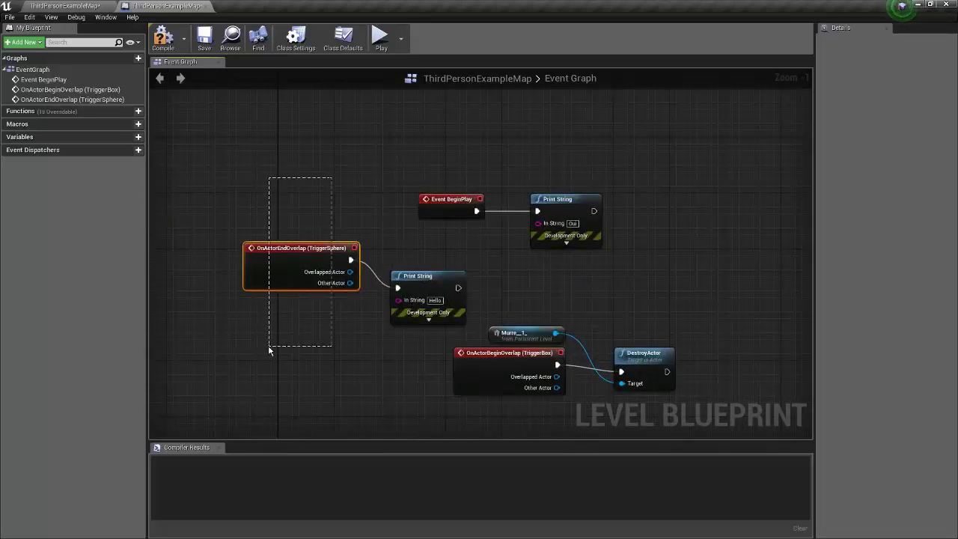
{"action": "left_click", "coordinate": [54, 4]}
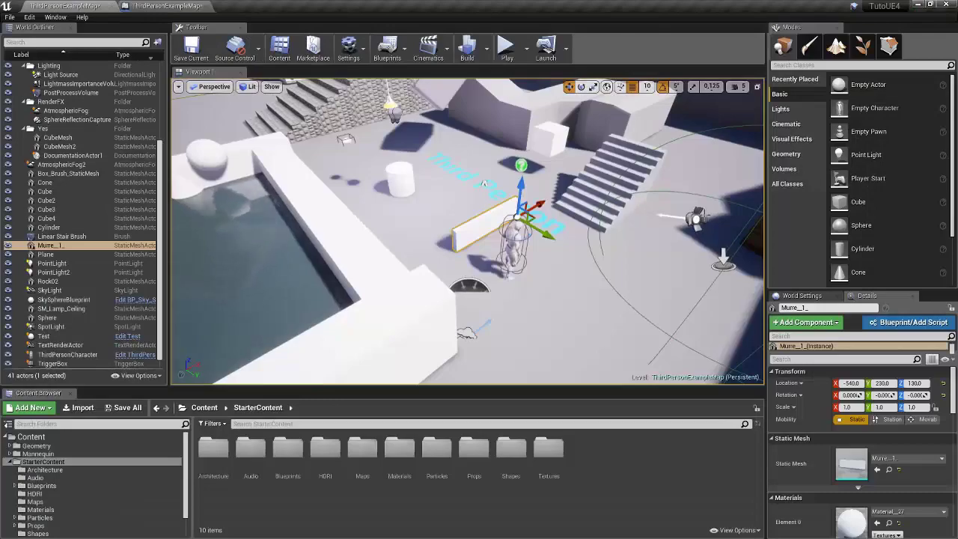
{"action": "left_click", "coordinate": [203, 5]}
{"action": "left_click", "coordinate": [224, 367]}
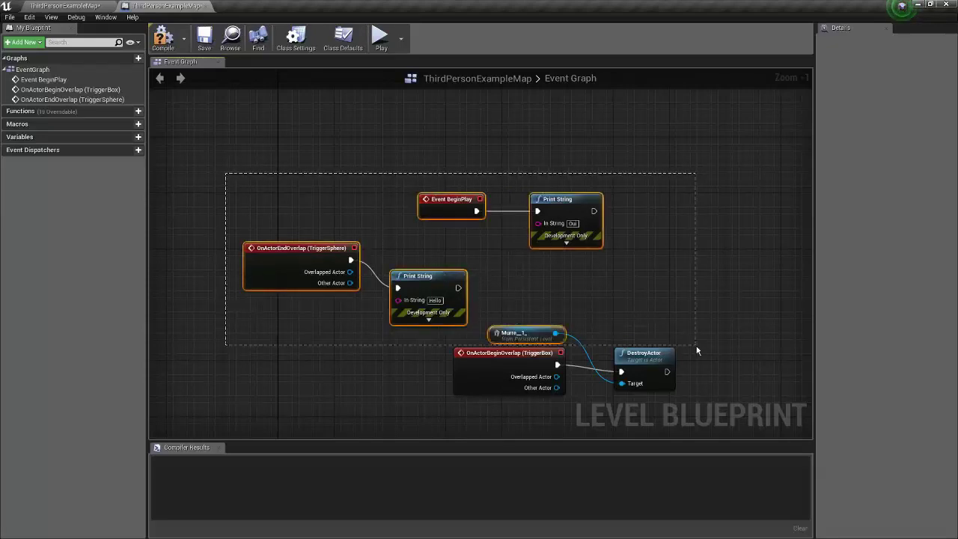
- Marquee-select every Level Blueprint node, deselect, and zoom the graph out
{"action": "left_click_drag", "start_coordinate": [513, 307], "coordinate": [717, 356]}
{"action": "left_click", "coordinate": [697, 257]}
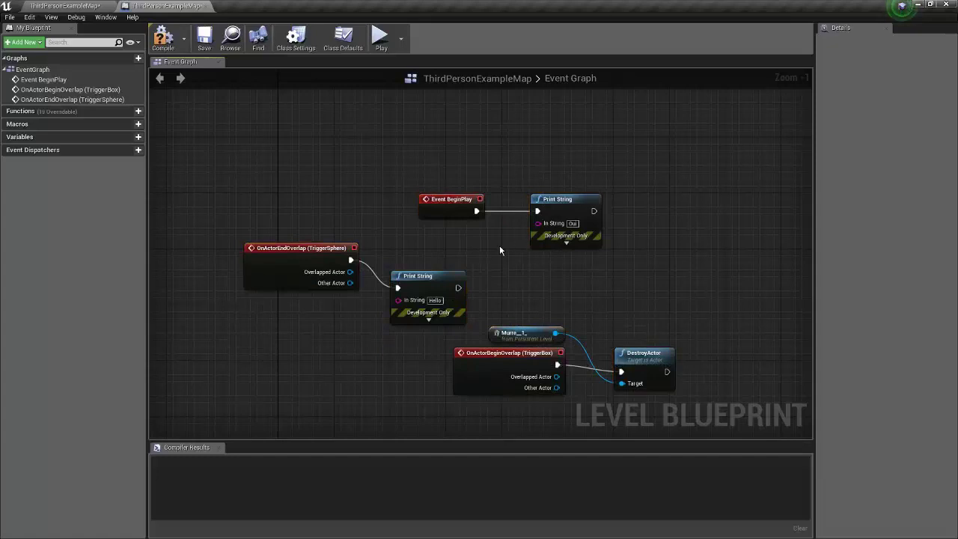
{"action": "left_click_drag", "start_coordinate": [285, 146], "coordinate": [703, 364]}
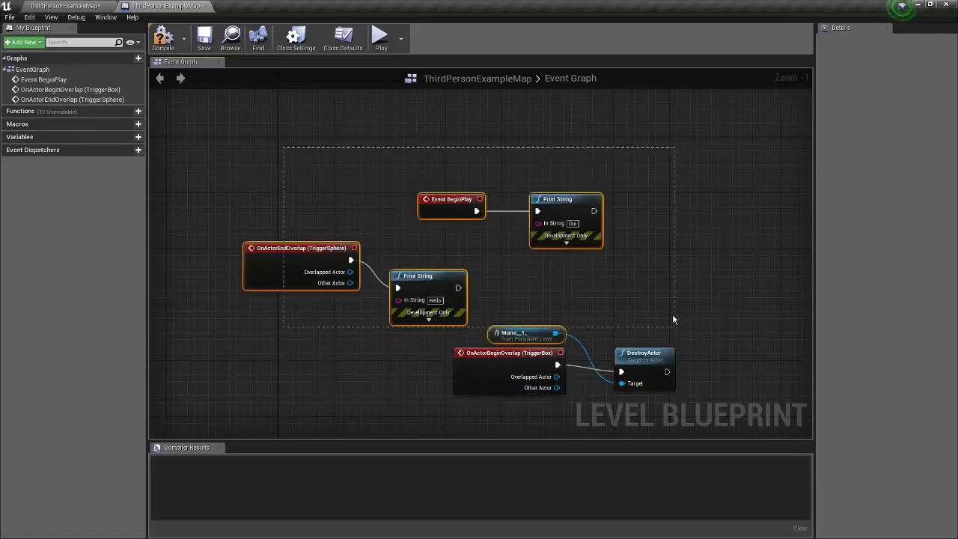
{"action": "left_click", "coordinate": [692, 343]}
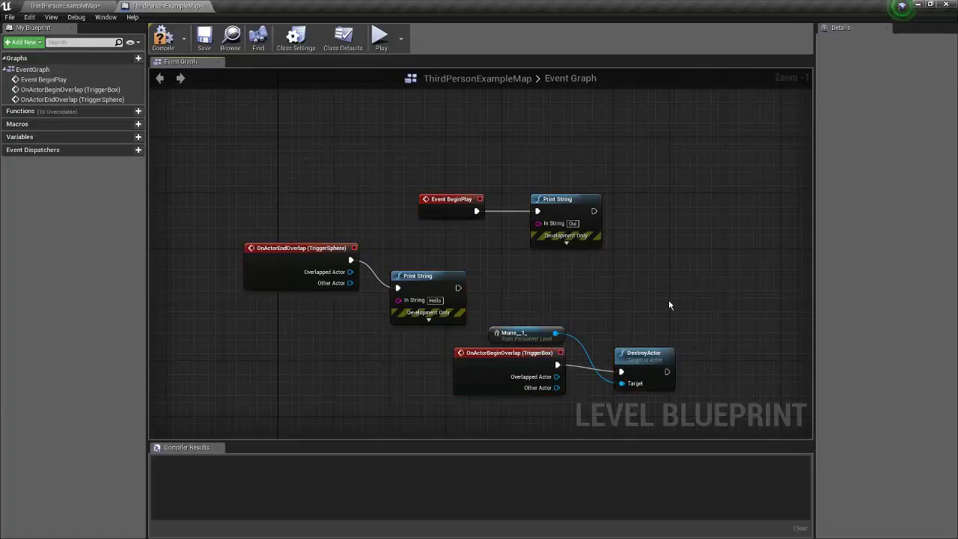
{"action": "scroll", "coordinate": [669, 300], "scroll_direction": "down", "scroll_amount": 3}
{"action": "right_click_drag", "start_coordinate": [685, 265], "coordinate": [675, 267]}
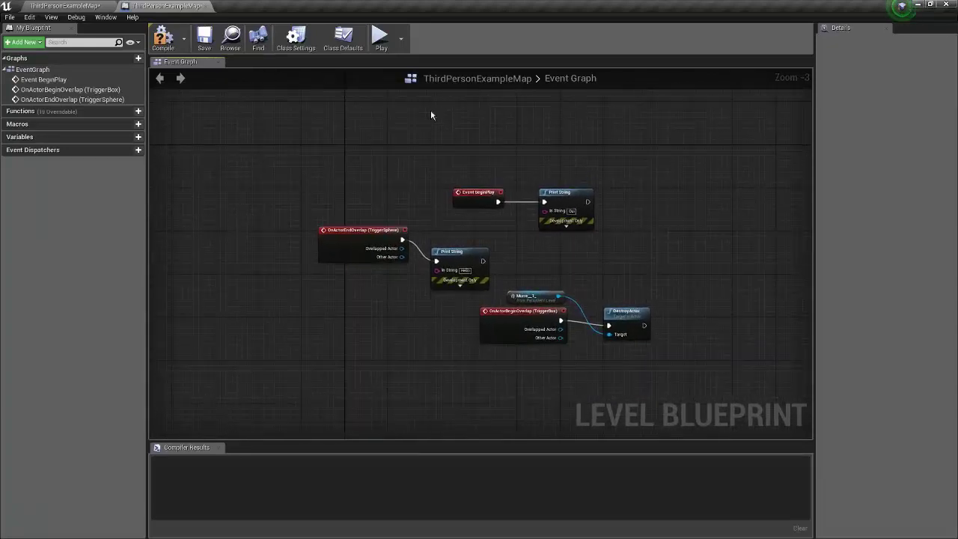
- Return to the level map view and open the Blueprints toolbar dropdown
{"action": "left_click_drag", "start_coordinate": [431, 115], "coordinate": [605, 159]}
{"action": "left_click", "coordinate": [90, 6]}
{"action": "left_click", "coordinate": [402, 51]}
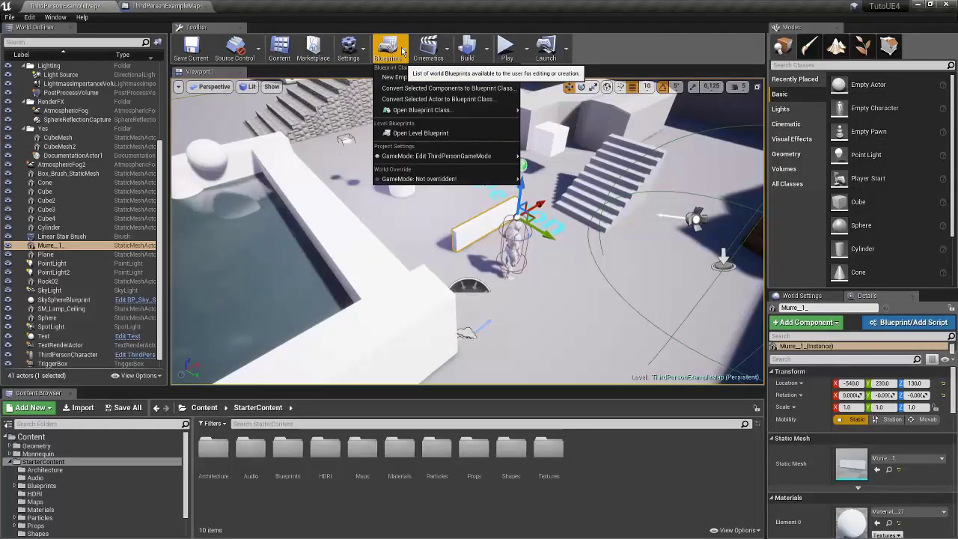
{"action": "left_click", "coordinate": [421, 133]}
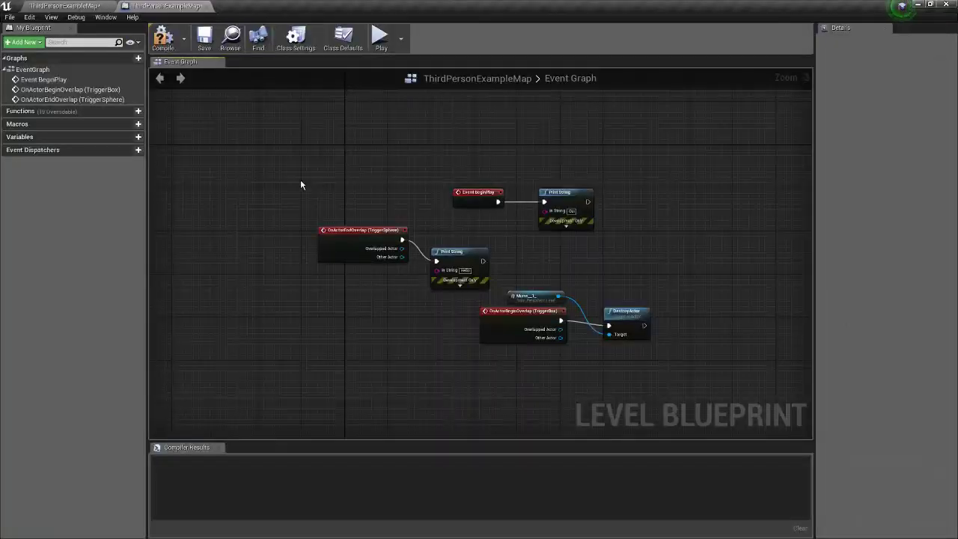
{"action": "right_click", "coordinate": [286, 188]}
{"action": "type", "text": "f"}
{"action": "scroll", "coordinate": [367, 295], "scroll_direction": "down", "scroll_amount": 2}
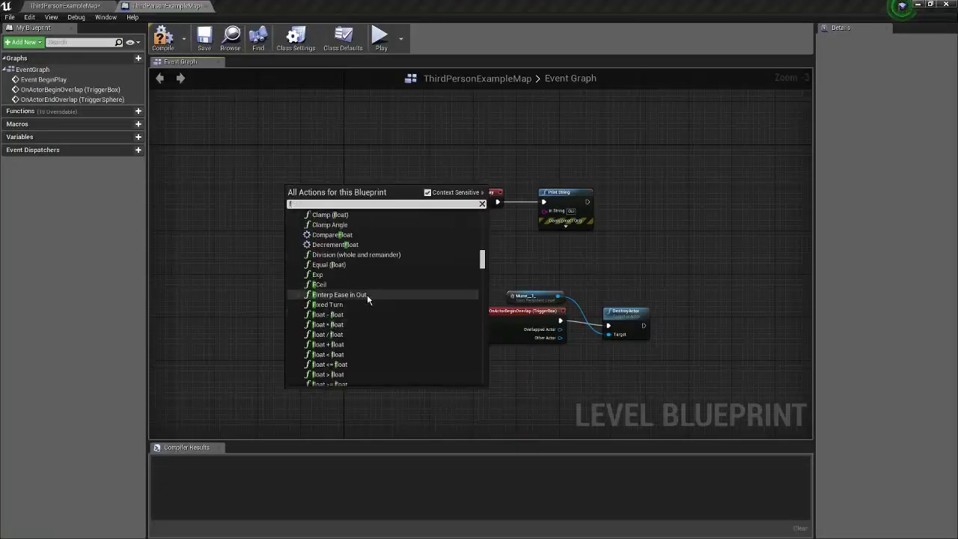
{"action": "scroll", "coordinate": [370, 295], "scroll_direction": "down", "scroll_amount": 3}
{"action": "type", "text": " inpu"}
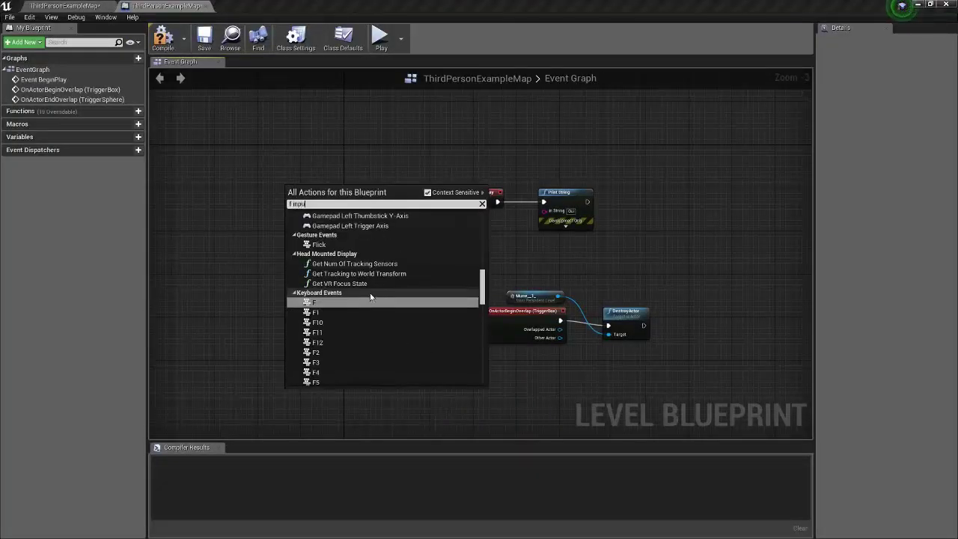
{"action": "left_click", "coordinate": [273, 265]}
{"action": "left_click", "coordinate": [65, 5]}
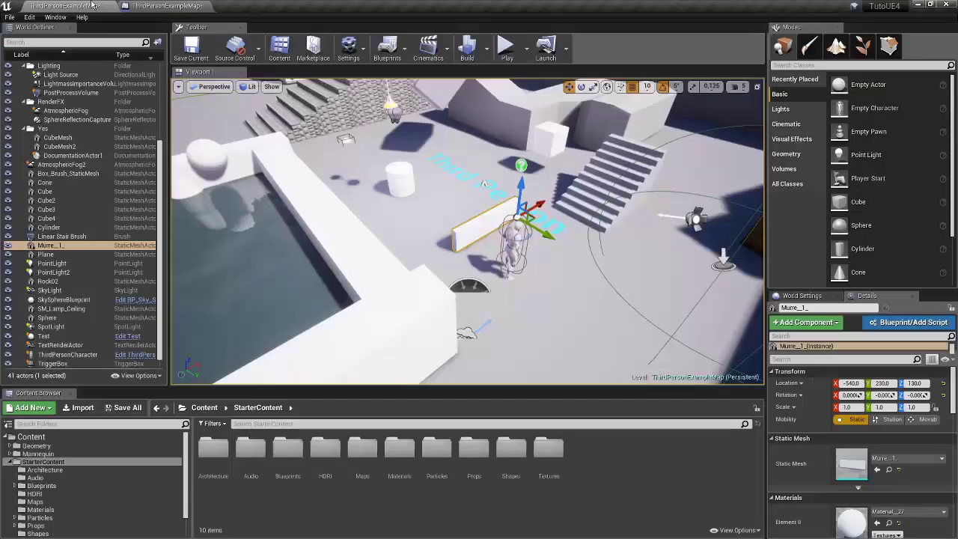
{"action": "left_click_drag", "start_coordinate": [552, 280], "coordinate": [404, 285], "text": "alt"}
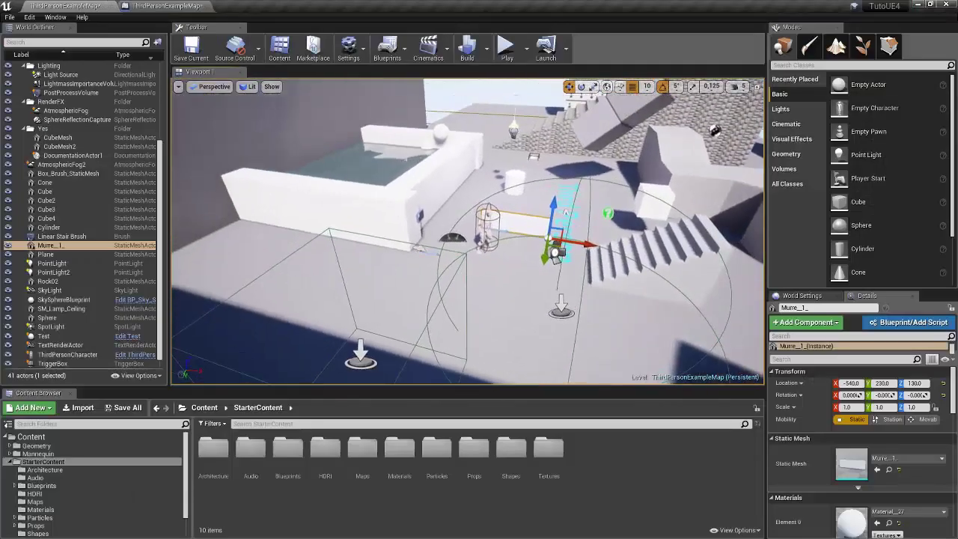
{"action": "left_click_drag", "start_coordinate": [569, 262], "coordinate": [634, 268], "text": "alt"}
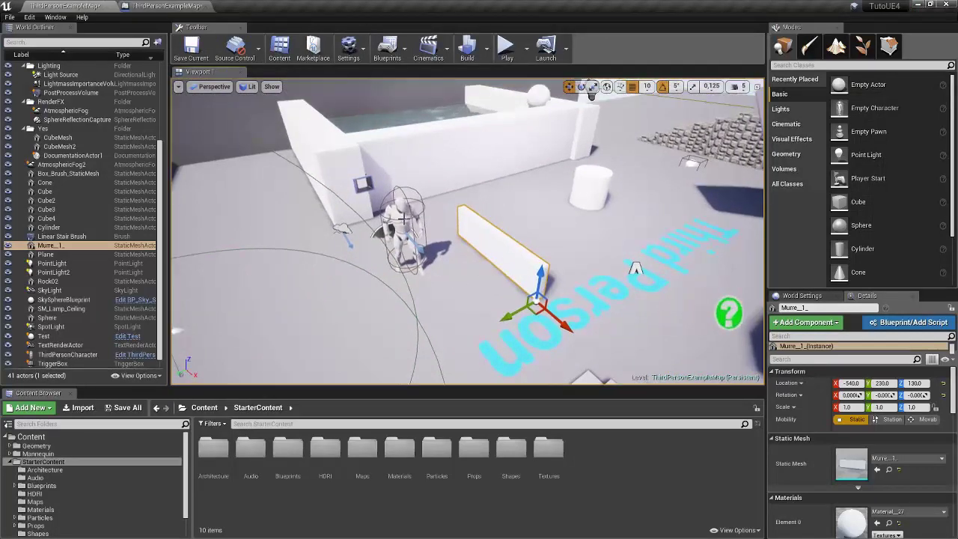
{"action": "left_click", "coordinate": [417, 382]}
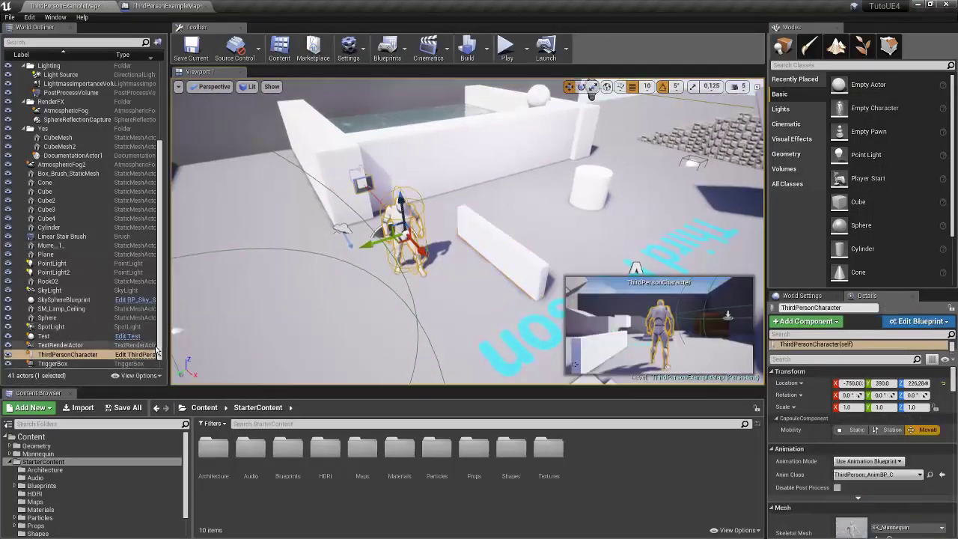
{"action": "left_click", "coordinate": [346, 477]}
- Create a NewUserDefinedStruct structure asset from the Content Browser's Blueprints menu
{"action": "right_click", "coordinate": [576, 449]}
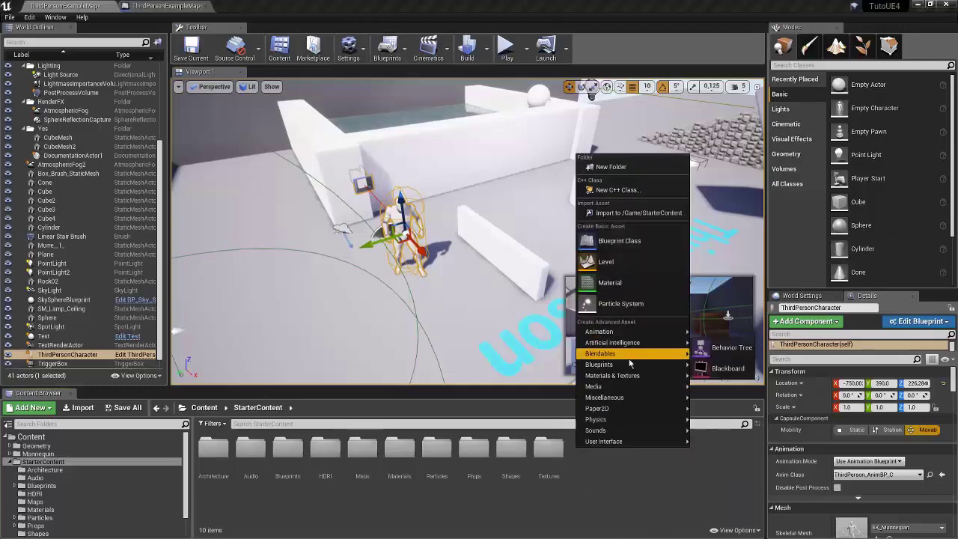
{"action": "mouse_move", "coordinate": [631, 367]}
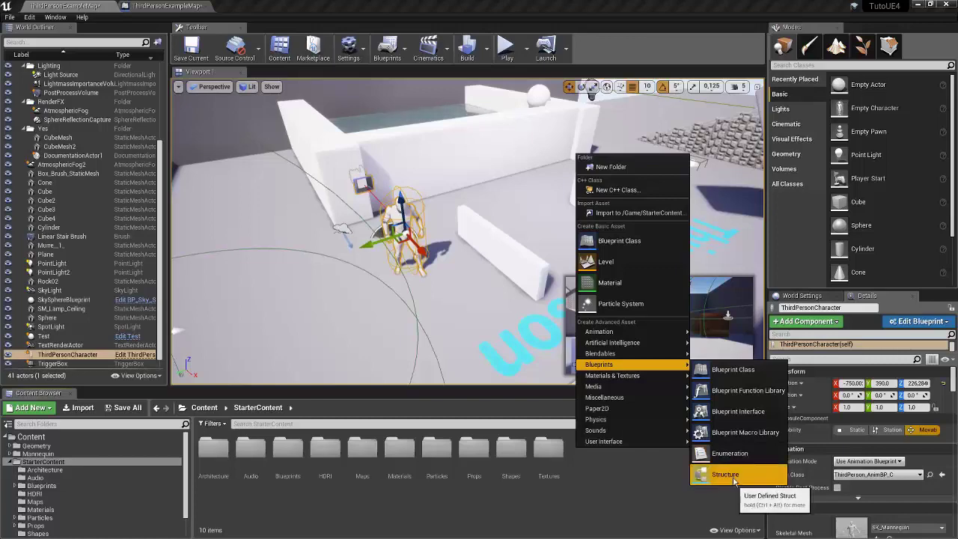
{"action": "left_click", "coordinate": [732, 476]}
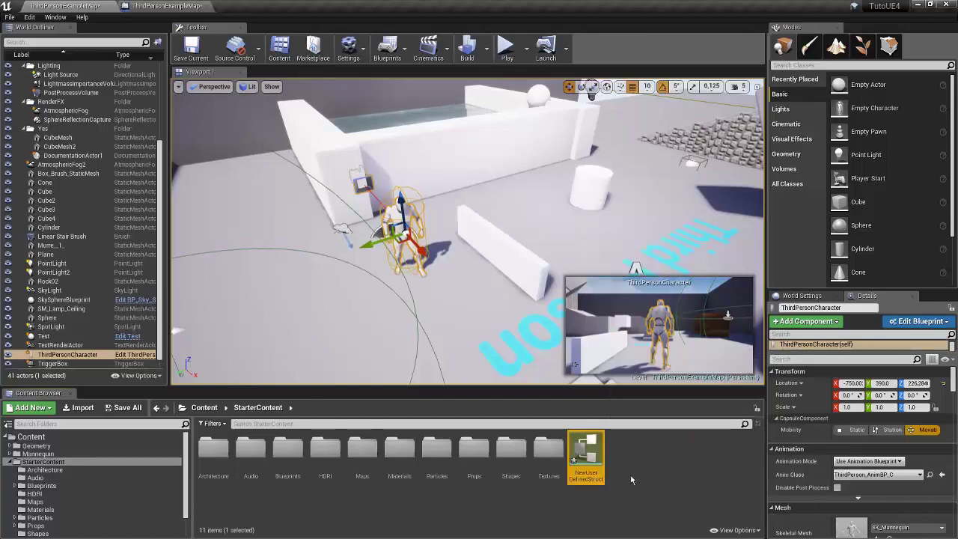
- Open NewUserDefinedStruct in the struct editor, then close that editor
{"action": "double_click", "coordinate": [593, 464]}
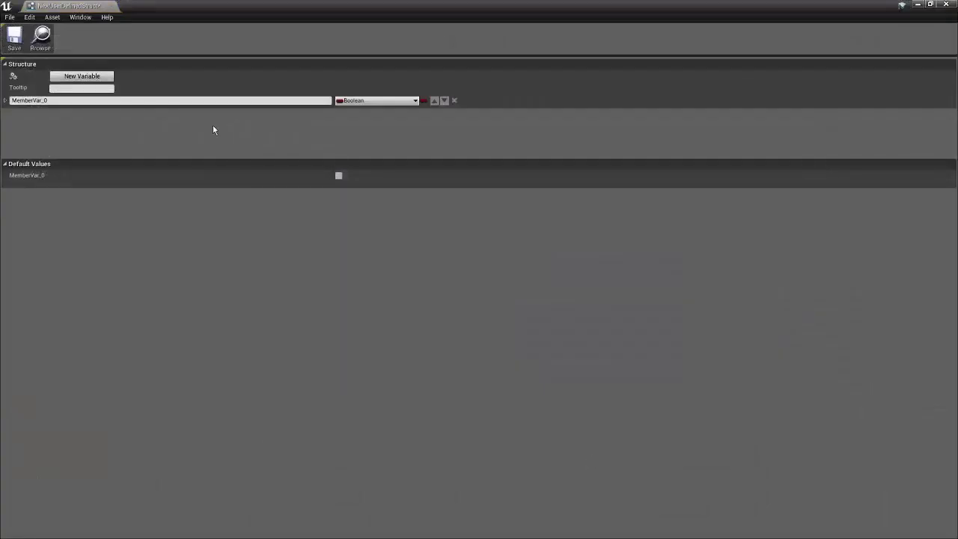
{"action": "left_click_drag", "start_coordinate": [107, 6], "coordinate": [111, 9]}
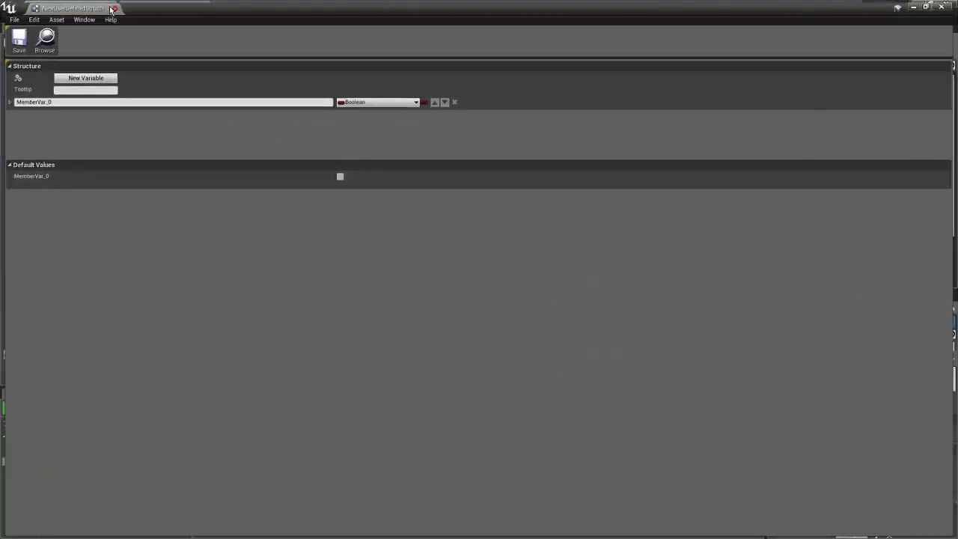
{"action": "left_click", "coordinate": [111, 9]}
{"action": "right_click", "coordinate": [653, 487]}
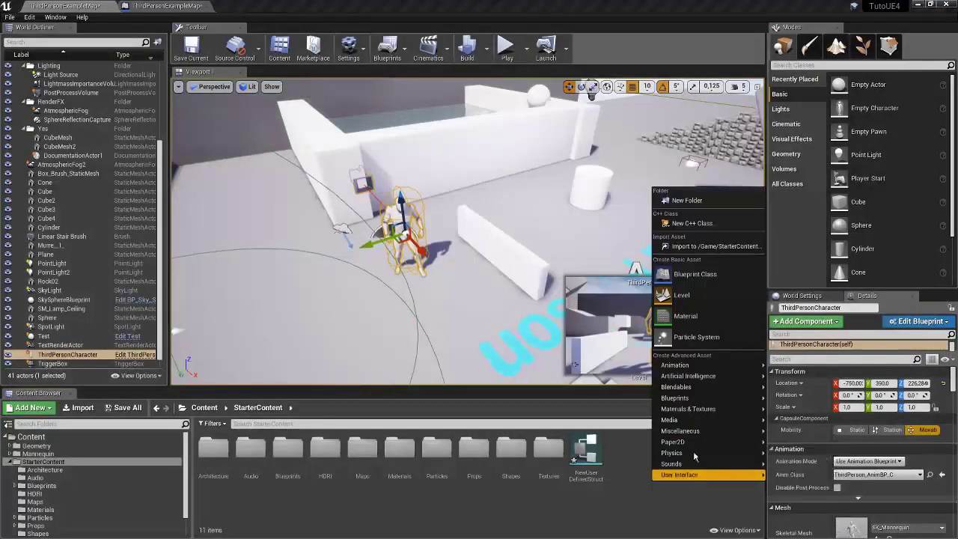
- Create a NewUserDefinedEnum enumeration asset and open it for editing
{"action": "mouse_move", "coordinate": [700, 398]}
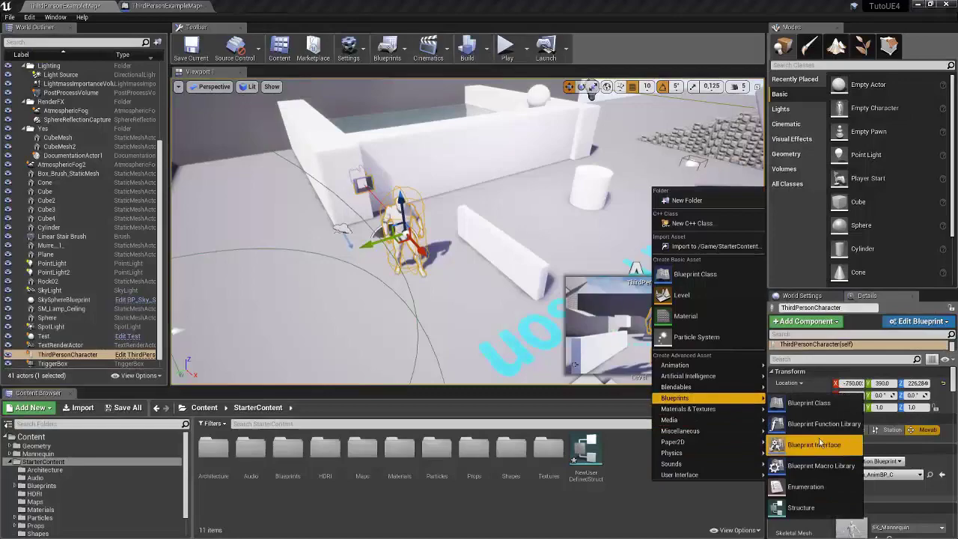
{"action": "left_click", "coordinate": [829, 498]}
{"action": "double_click", "coordinate": [589, 452]}
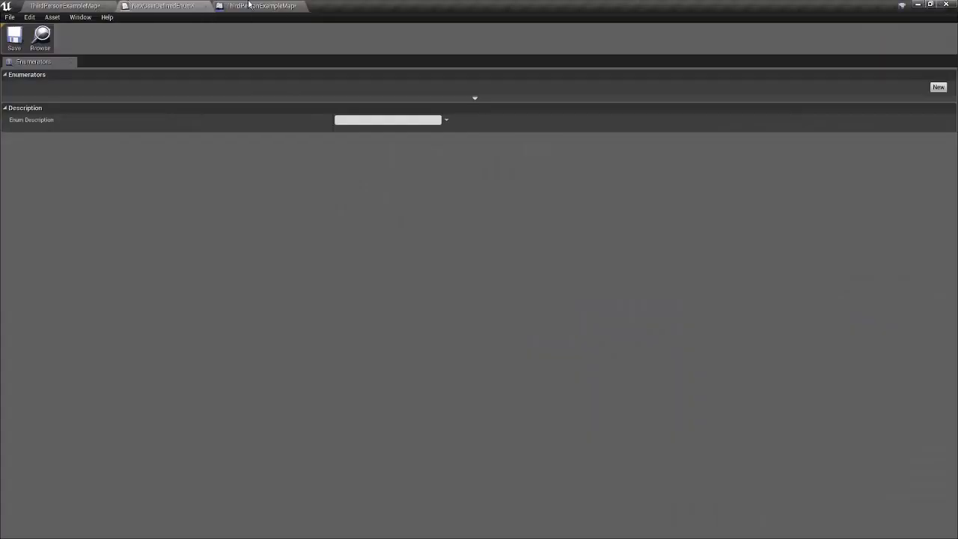
- Reopen NewUserDefinedStruct and switch between the struct and enum editors
{"action": "left_click", "coordinate": [250, 6]}
{"action": "left_click", "coordinate": [64, 6]}
{"action": "double_click", "coordinate": [624, 449]}
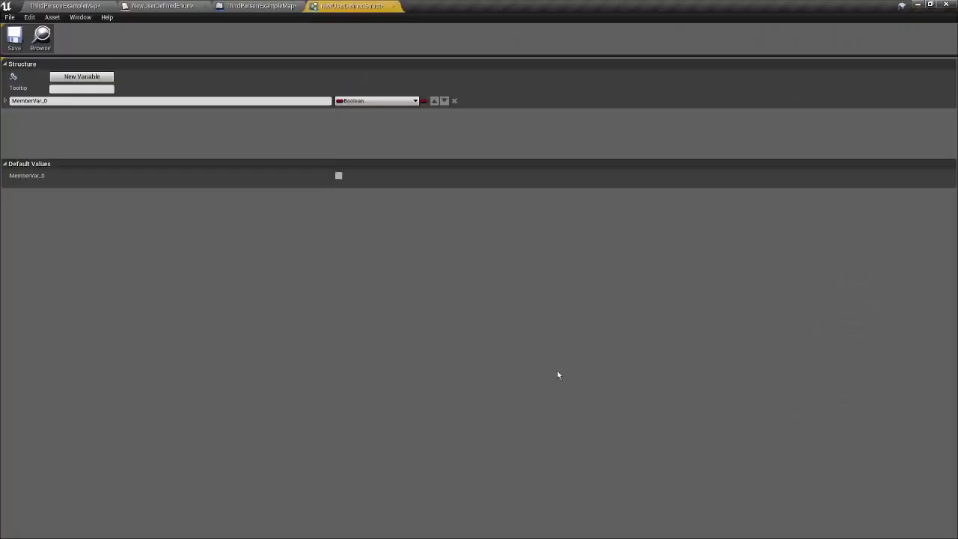
{"action": "left_click", "coordinate": [161, 5]}
{"action": "left_click", "coordinate": [350, 5]}
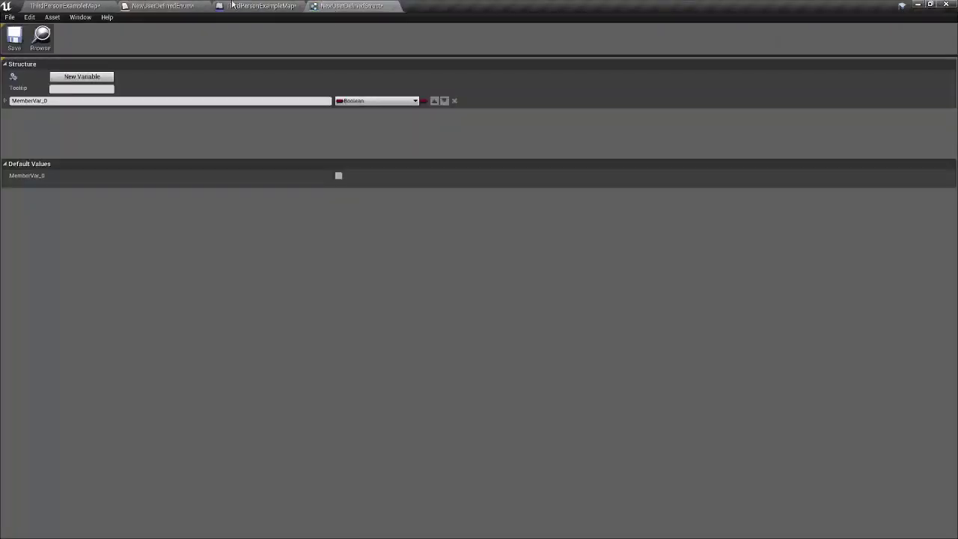
{"action": "left_click", "coordinate": [180, 5]}
- Close the enumeration and structure editors and select NewUserDefinedStruct in the Content Browser
{"action": "left_click", "coordinate": [64, 5]}
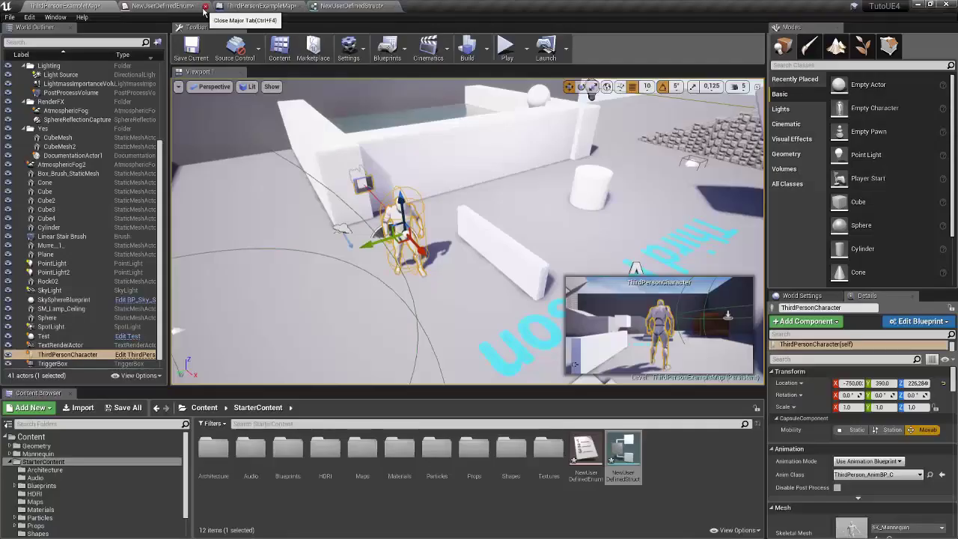
{"action": "left_click", "coordinate": [205, 5]}
{"action": "left_click", "coordinate": [299, 5]}
{"action": "left_click", "coordinate": [180, 5]}
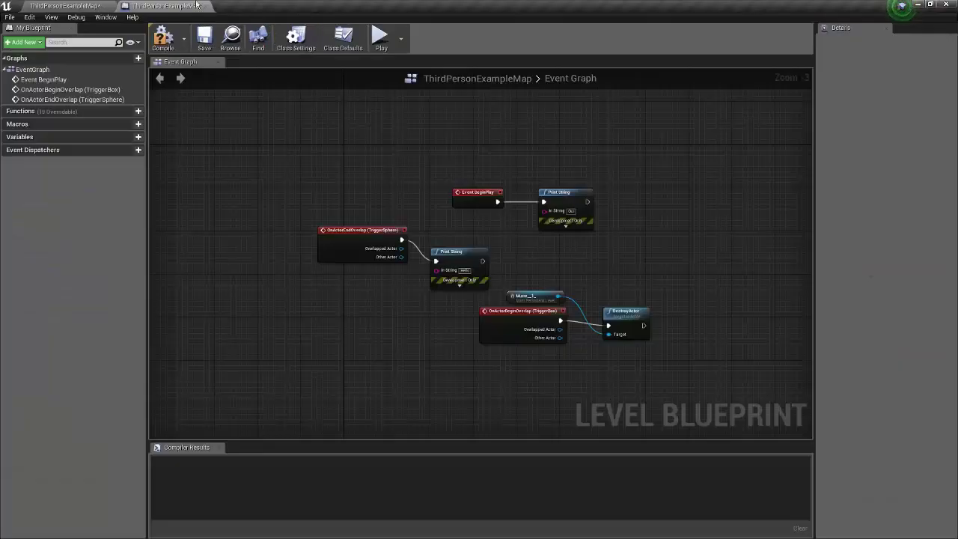
{"action": "left_click", "coordinate": [63, 5]}
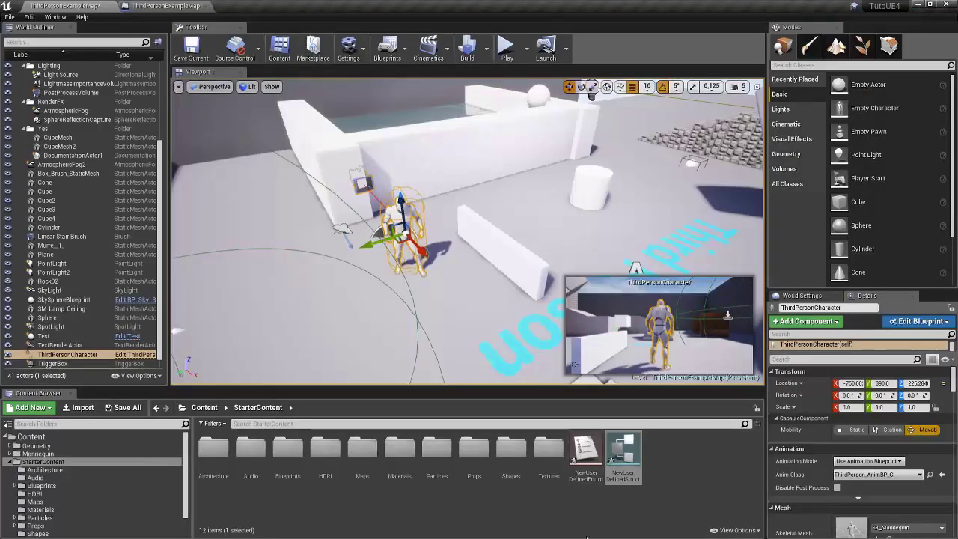
{"action": "left_click", "coordinate": [618, 449]}
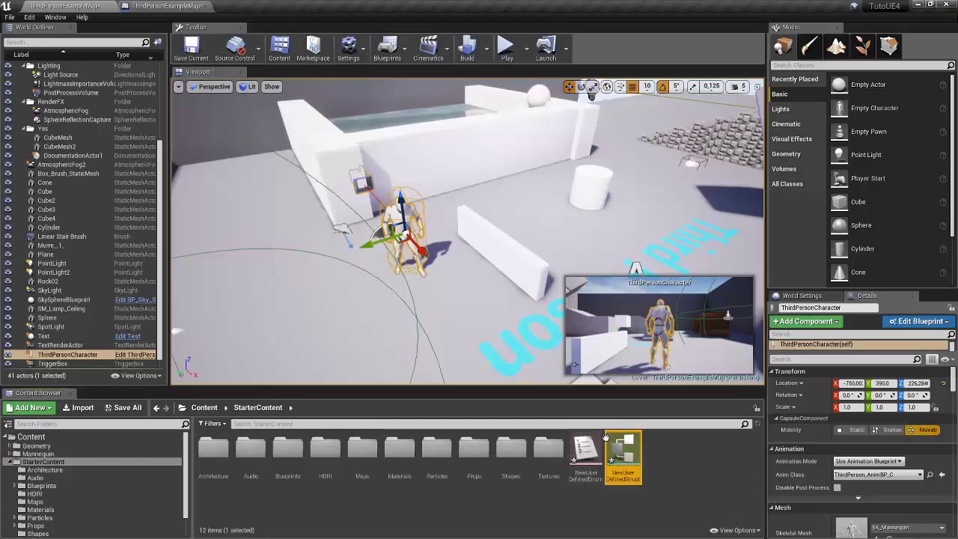
- Delete both NewUserDefinedStruct and NewUserDefinedEnum from StarterContent
{"action": "left_click", "coordinate": [585, 450], "text": "ctrl"}
{"action": "key", "text": "Delete"}
{"action": "left_click", "coordinate": [400, 376]}
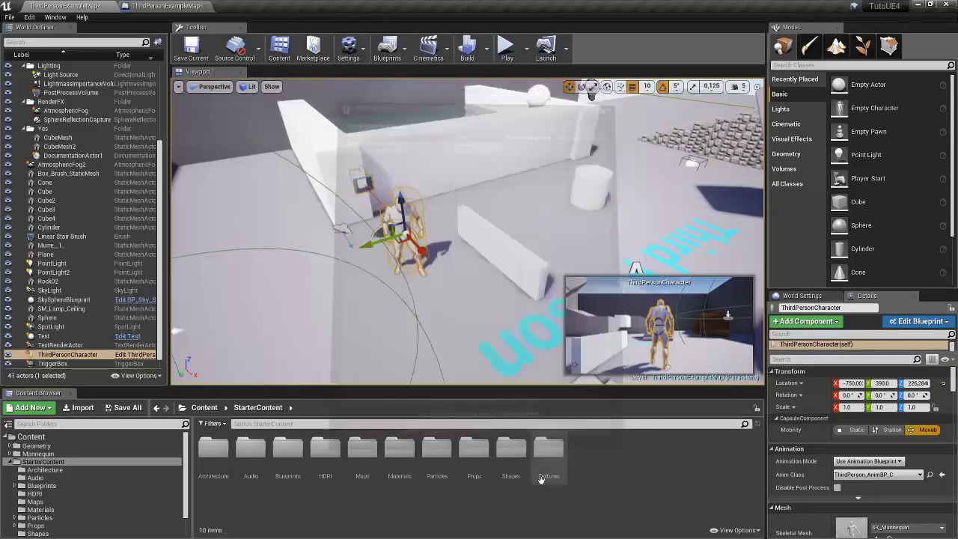
- Create a NewBlueprint Actor class in StarterContent, then delete it
{"action": "right_click", "coordinate": [625, 486]}
{"action": "left_click", "coordinate": [664, 279]}
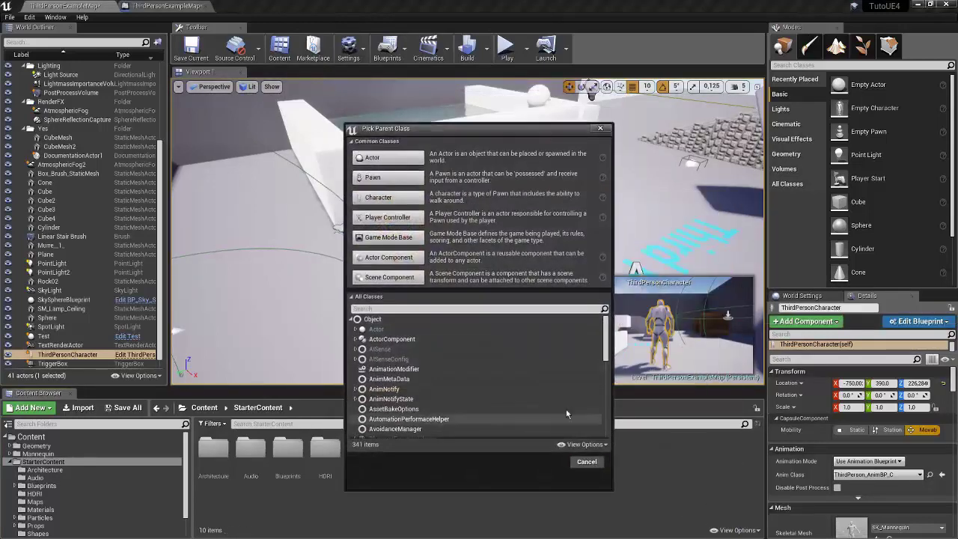
{"action": "mouse_move", "coordinate": [423, 129]}
{"action": "left_mouse_down"}
{"action": "mouse_move", "coordinate": [519, 131]}
{"action": "mouse_move", "coordinate": [449, 156]}
{"action": "left_mouse_up"}
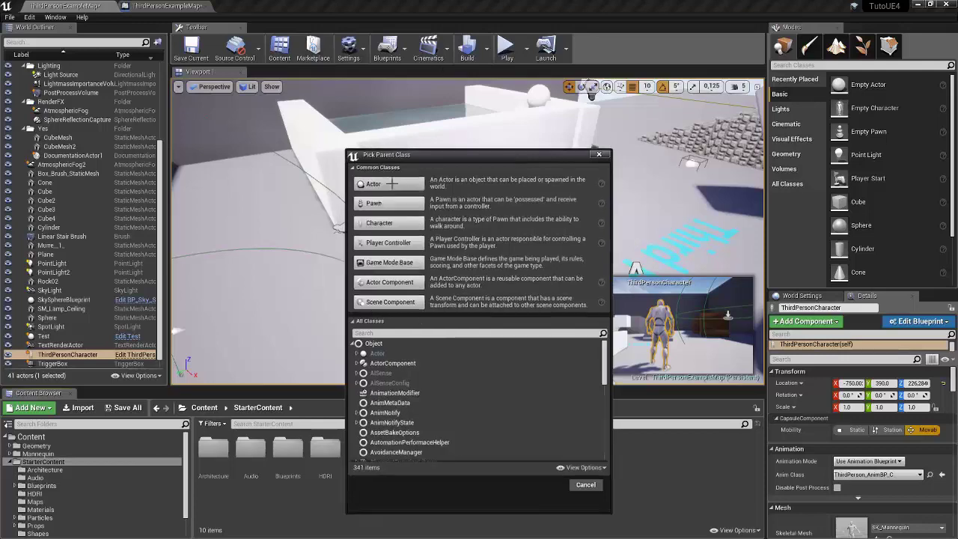
{"action": "left_click", "coordinate": [401, 217]}
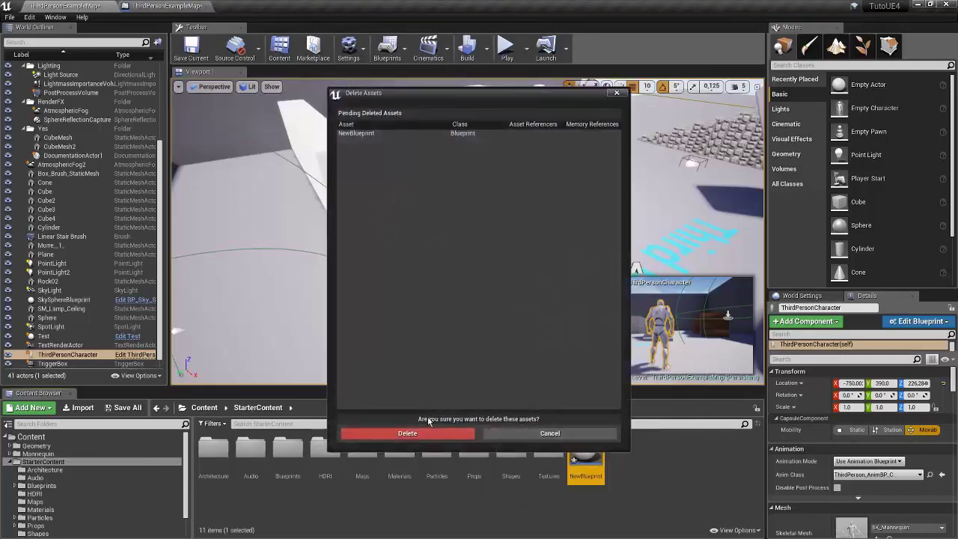
{"action": "left_click", "coordinate": [397, 433]}
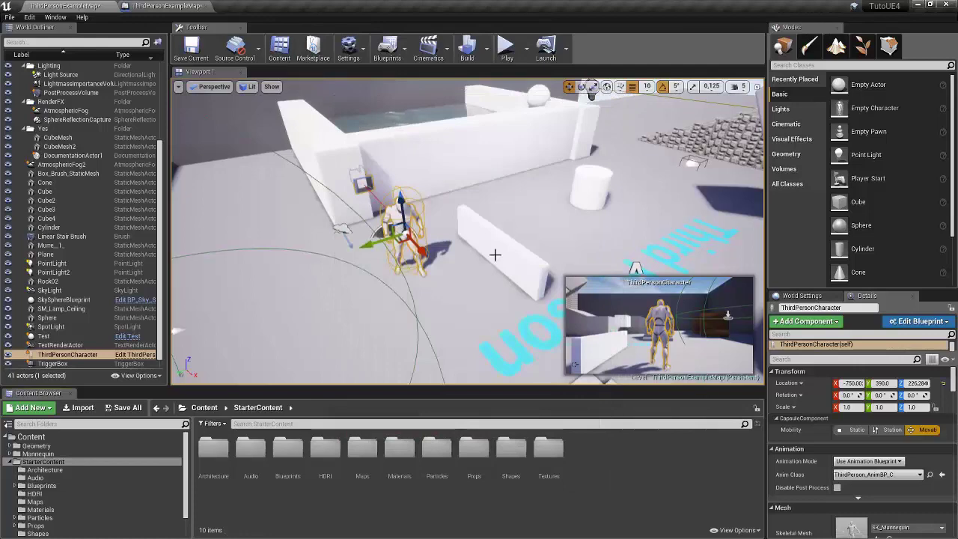
- Open the ThirdPersonCharacter Blueprint and browse its event graph and Viewport
{"action": "left_click", "coordinate": [135, 354]}
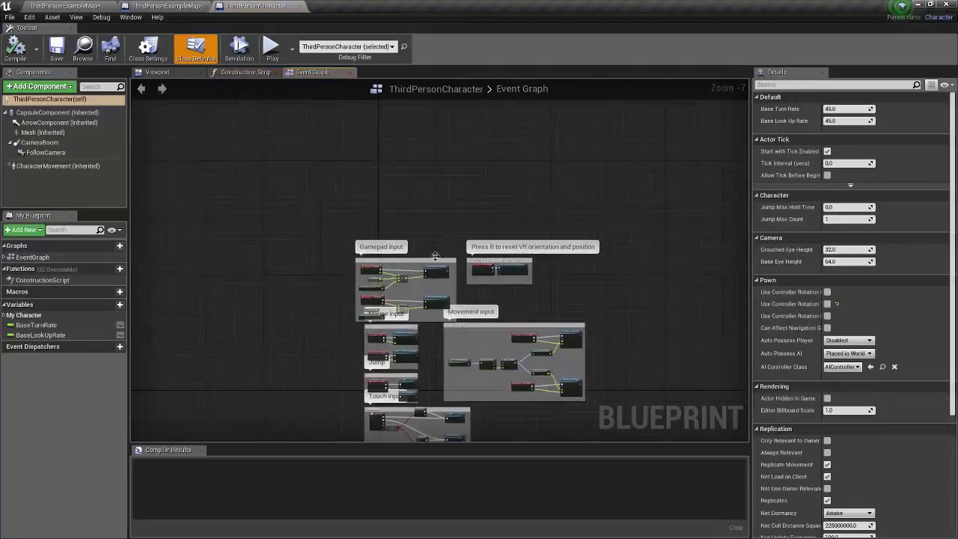
{"action": "scroll", "coordinate": [432, 268], "scroll_direction": "down", "scroll_amount": 4}
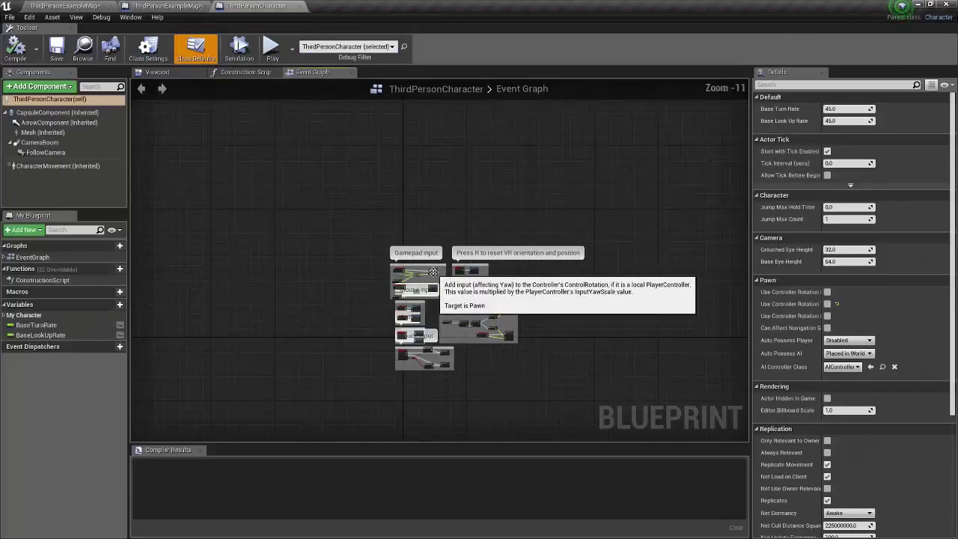
{"action": "scroll", "coordinate": [562, 308], "scroll_direction": "up", "scroll_amount": 3}
{"action": "left_click_drag", "start_coordinate": [438, 362], "coordinate": [167, 227]}
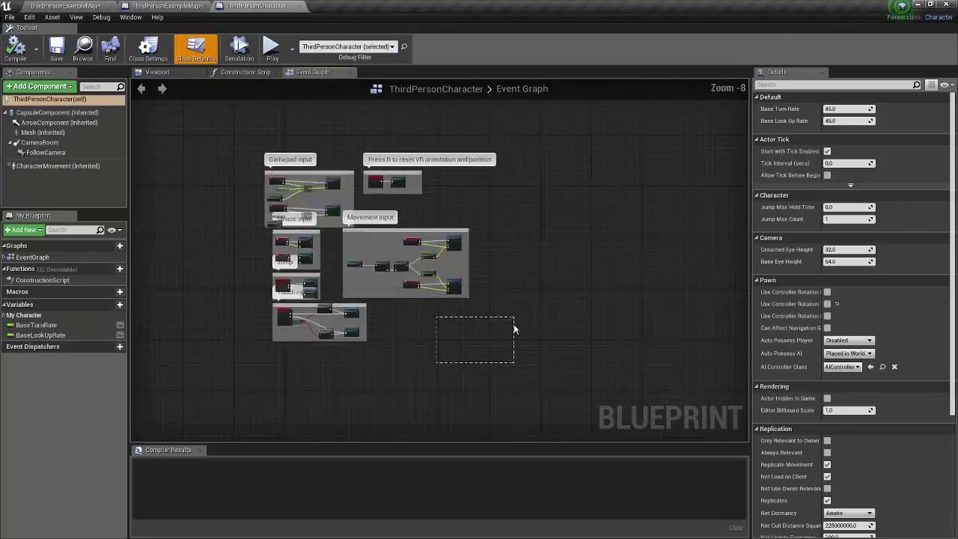
{"action": "left_click", "coordinate": [158, 72]}
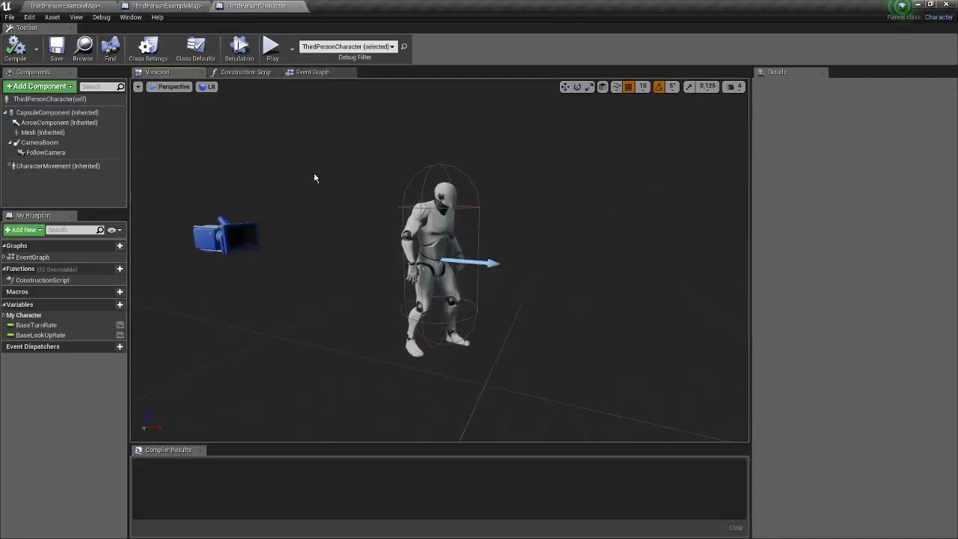
- Open the Test actor's Blueprint from the level and view its 3D preview
{"action": "left_click", "coordinate": [166, 6]}
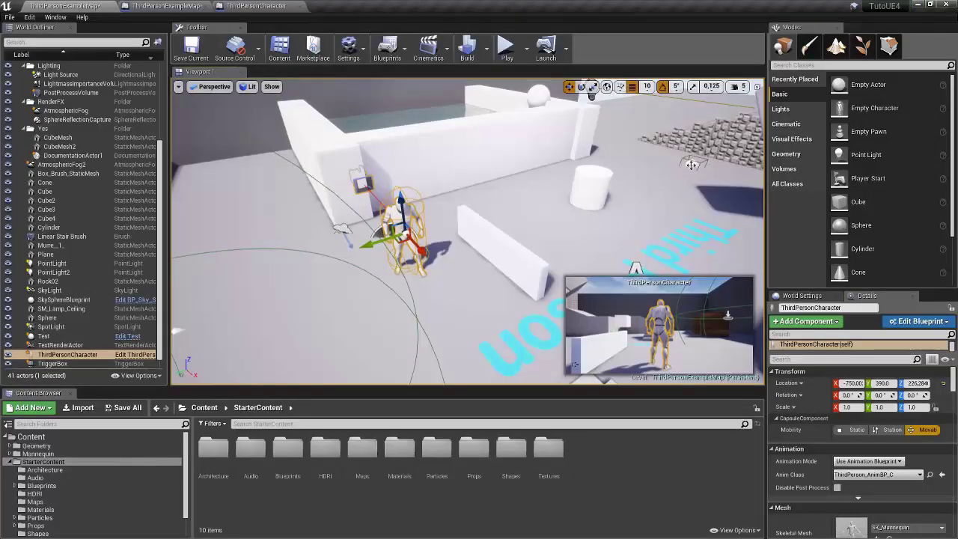
{"action": "left_click", "coordinate": [124, 337]}
{"action": "left_click", "coordinate": [126, 337]}
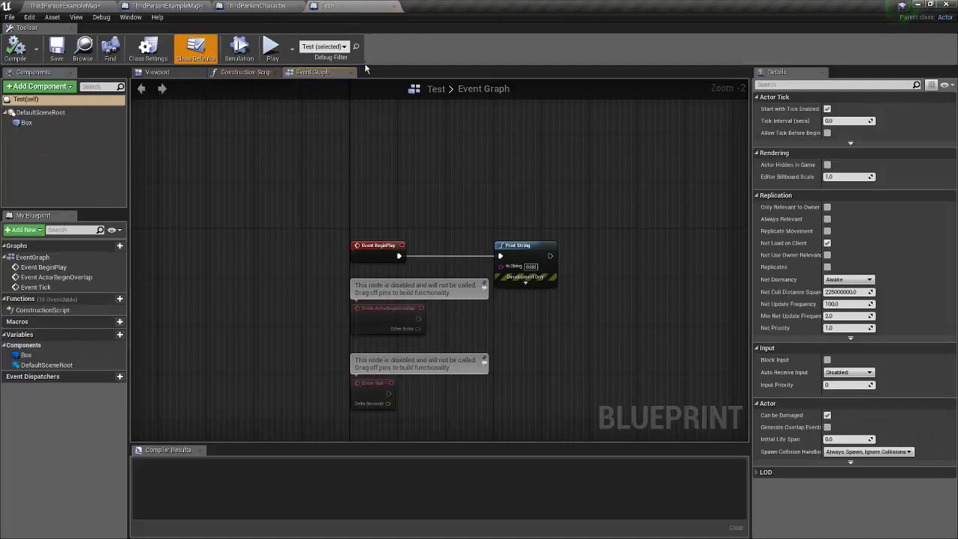
{"action": "left_click", "coordinate": [255, 6]}
{"action": "left_click", "coordinate": [326, 6]}
{"action": "left_click", "coordinate": [157, 72]}
- Compare the character's CharacterMovement settings with Test, then close the ThirdPersonCharacter Blueprint
{"action": "left_click", "coordinate": [255, 6]}
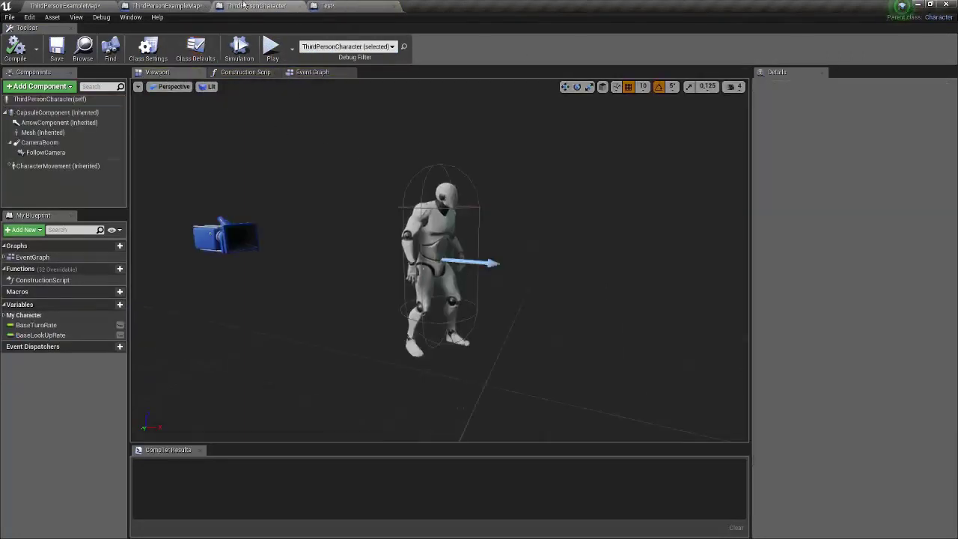
{"action": "left_click", "coordinate": [327, 5]}
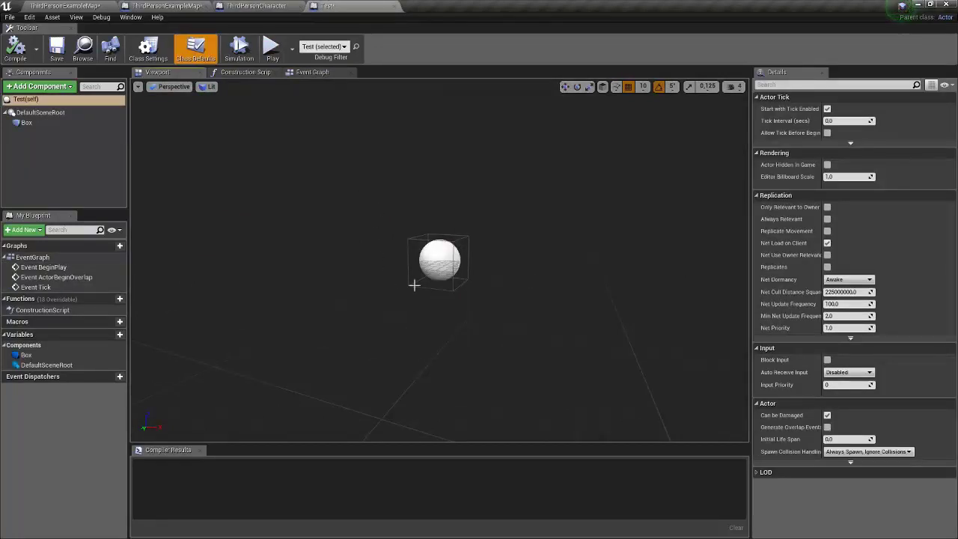
{"action": "left_click", "coordinate": [258, 6]}
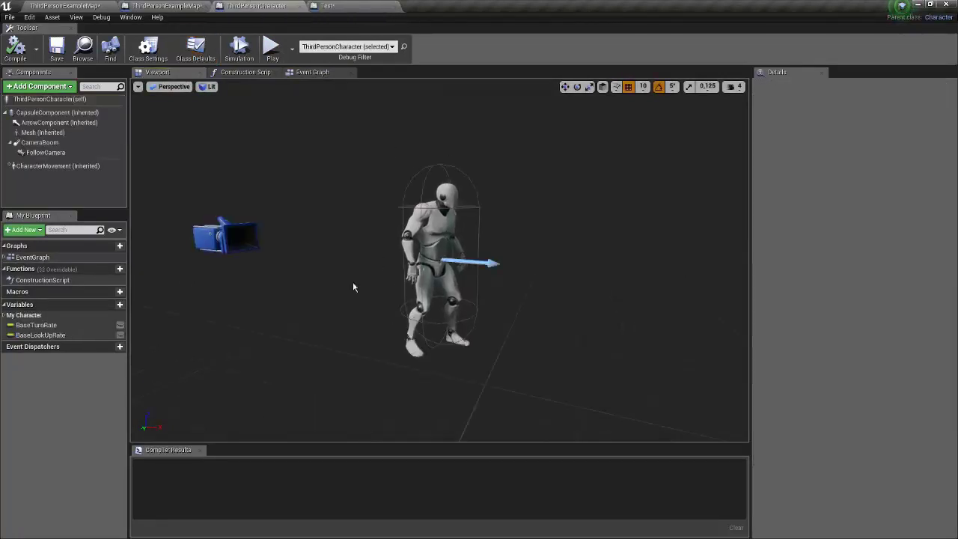
{"action": "left_click", "coordinate": [82, 165]}
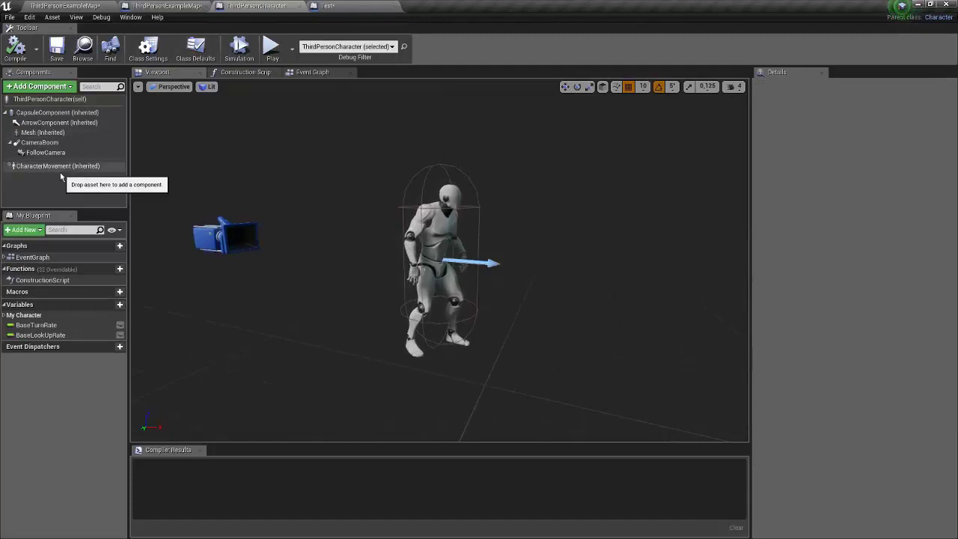
{"action": "left_click", "coordinate": [337, 5]}
{"action": "left_click", "coordinate": [270, 6]}
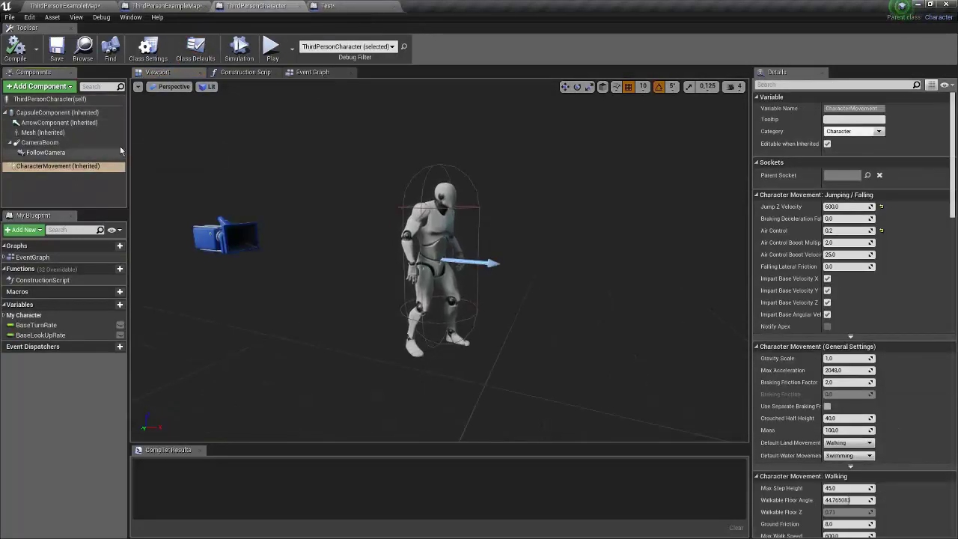
{"action": "left_click", "coordinate": [328, 6]}
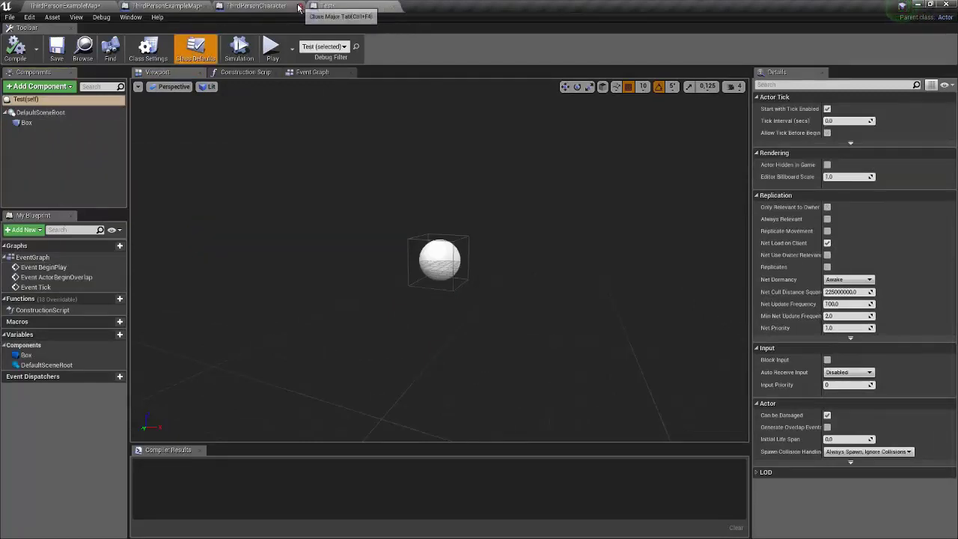
{"action": "left_click", "coordinate": [299, 6]}
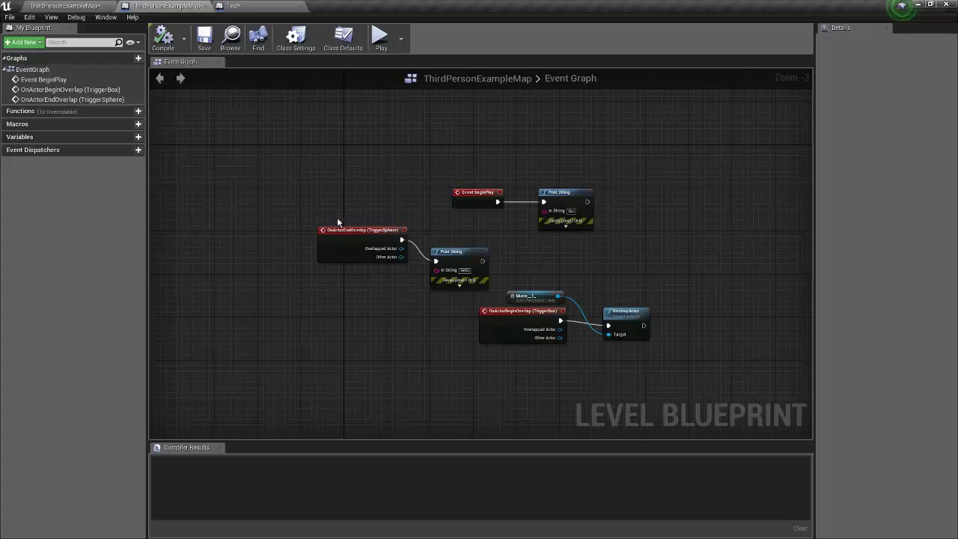
- Select the upper Level Blueprint event nodes, then check the level editor's Cinematics and Blueprints lists
{"action": "left_click_drag", "start_coordinate": [346, 180], "coordinate": [673, 273]}
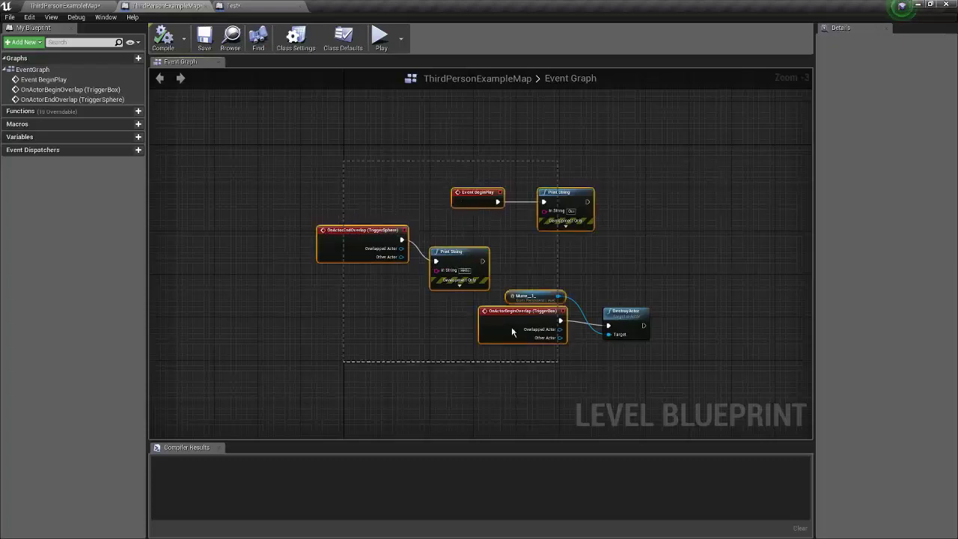
{"action": "left_click", "coordinate": [655, 211]}
{"action": "right_click_drag", "start_coordinate": [655, 223], "coordinate": [590, 281]}
{"action": "left_click", "coordinate": [116, 5]}
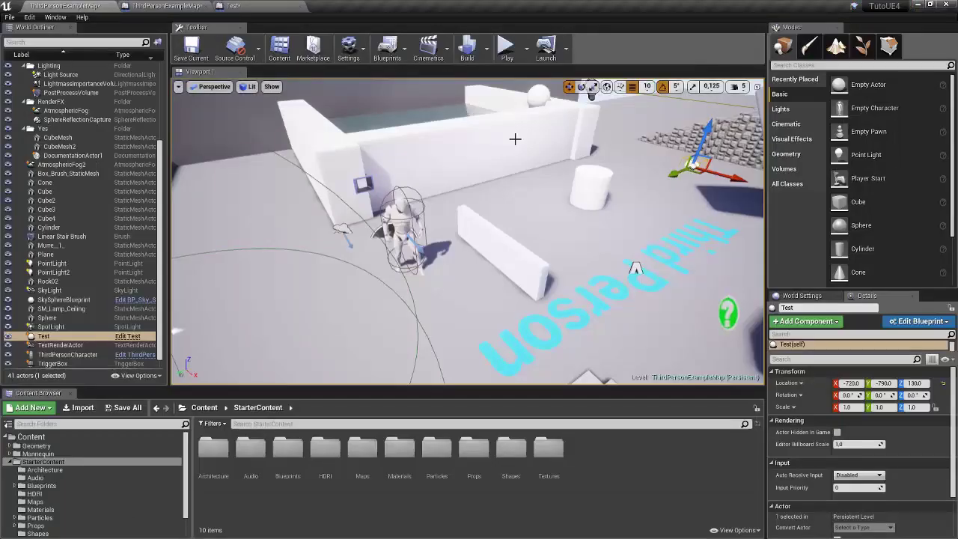
{"action": "left_click", "coordinate": [428, 47]}
{"action": "left_click", "coordinate": [397, 45]}
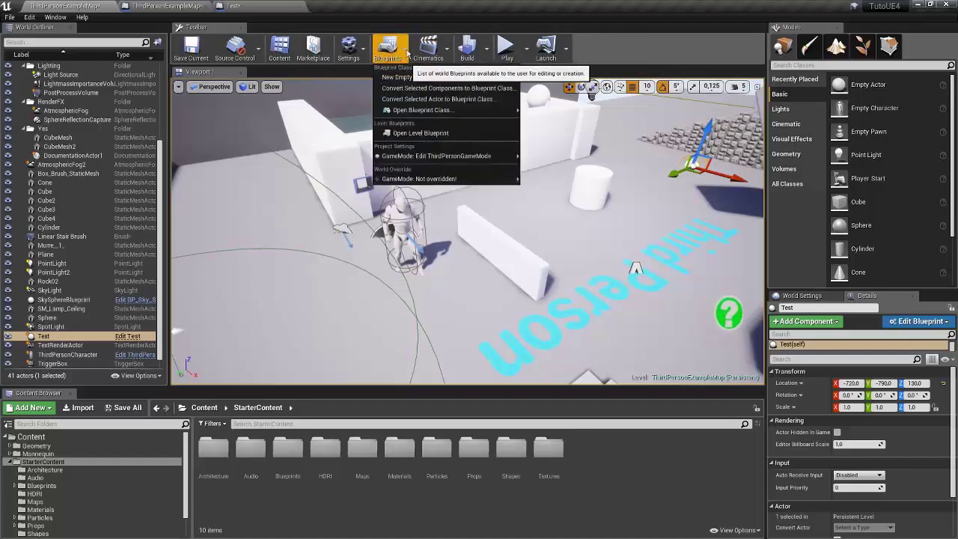
{"action": "left_click", "coordinate": [401, 45]}
- Switch between the Test Blueprint and Level Blueprint tabs and pan the event graph aside
{"action": "left_click", "coordinate": [232, 5]}
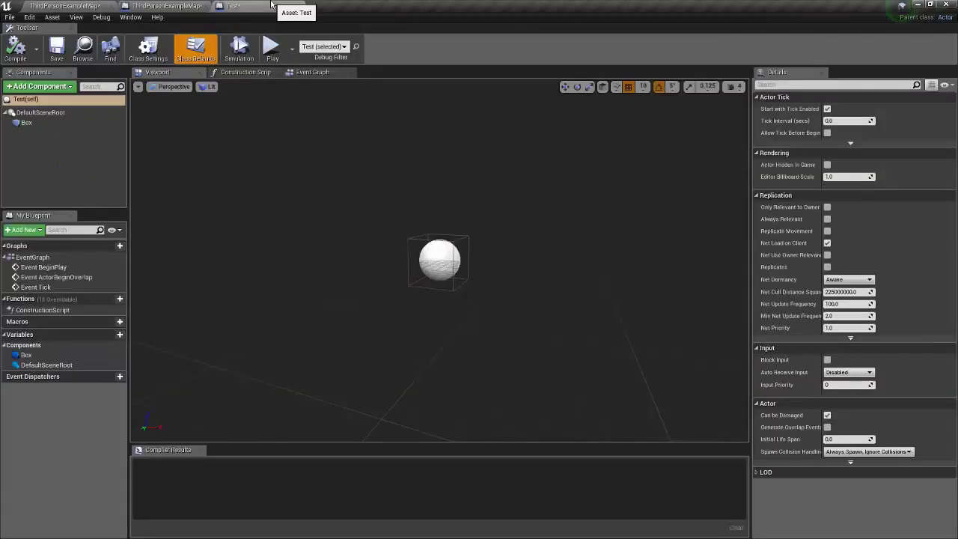
{"action": "left_click", "coordinate": [174, 5]}
{"action": "left_click", "coordinate": [232, 5]}
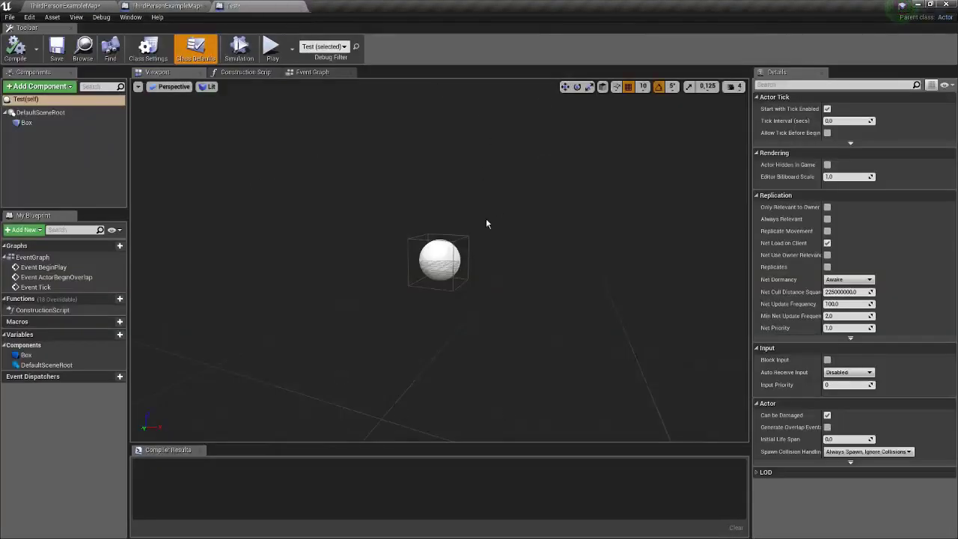
{"action": "left_click", "coordinate": [171, 5]}
{"action": "right_click_drag", "start_coordinate": [650, 295], "coordinate": [635, 218]}
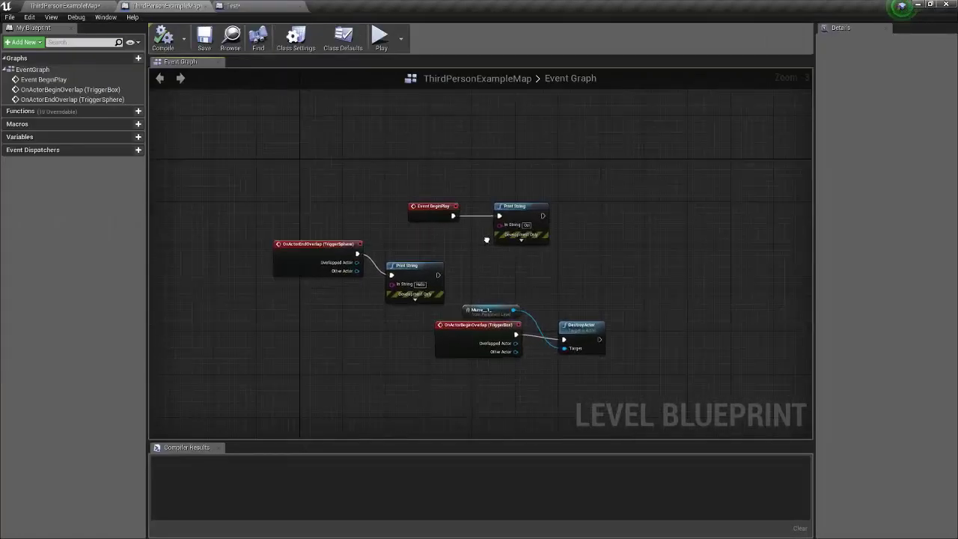
{"action": "scroll", "coordinate": [635, 218], "scroll_direction": "down", "scroll_amount": 7}
{"action": "right_click_drag", "start_coordinate": [619, 260], "coordinate": [546, 407]}
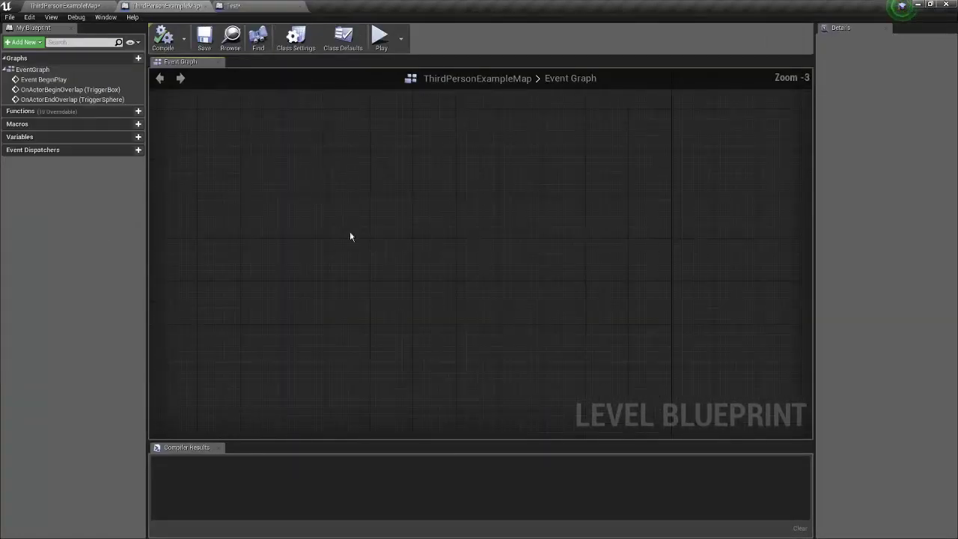
- Select ThirdPersonCharacter in the level, then bring the Test Blueprint editor forward
{"action": "left_click", "coordinate": [65, 6]}
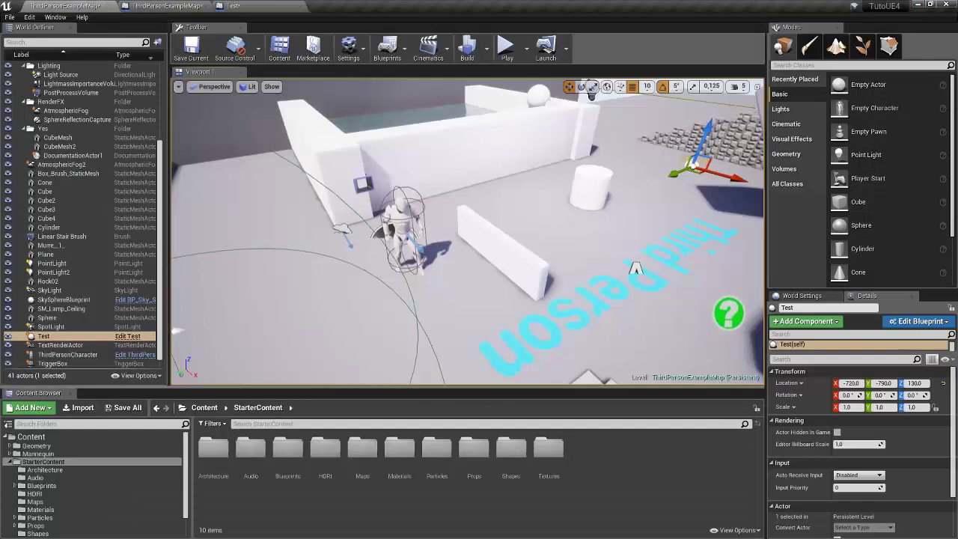
{"action": "left_click", "coordinate": [403, 238]}
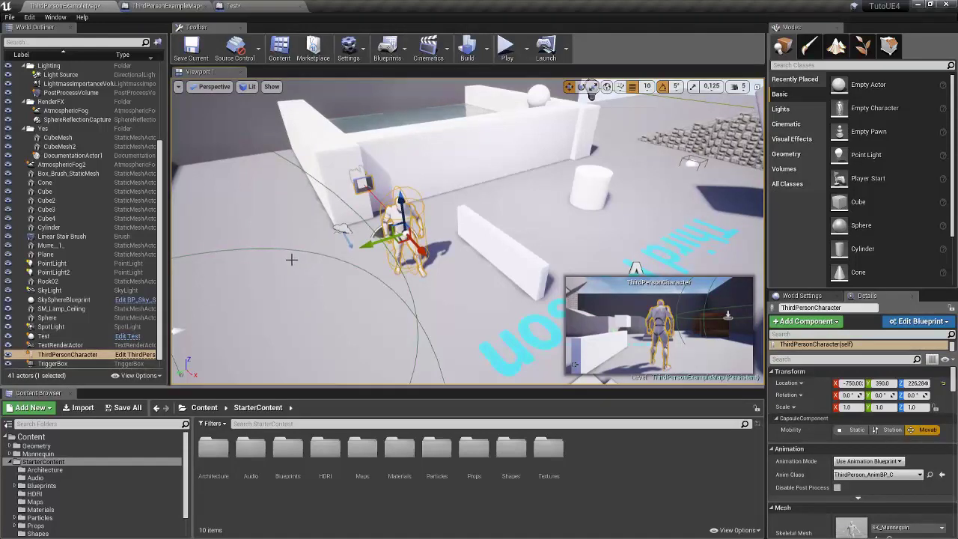
{"action": "left_click", "coordinate": [253, 6]}
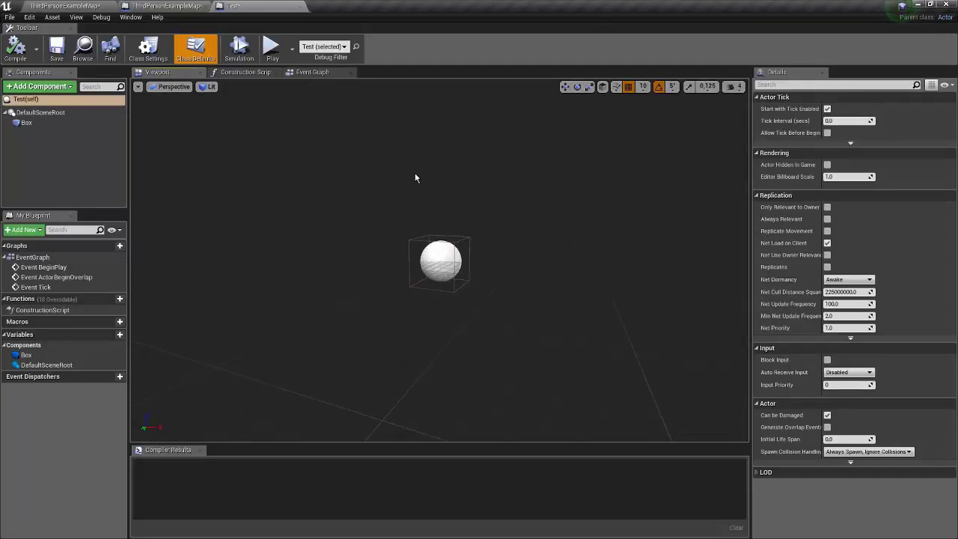
- Add a Static Mesh component to the Test Blueprint via a 'stat' component search
{"action": "left_click", "coordinate": [66, 88]}
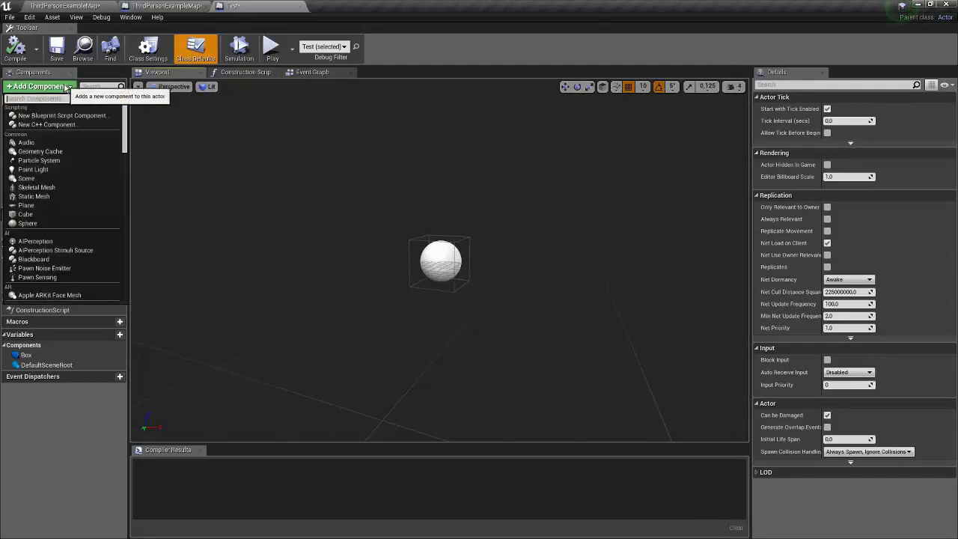
{"action": "type", "text": "stat"}
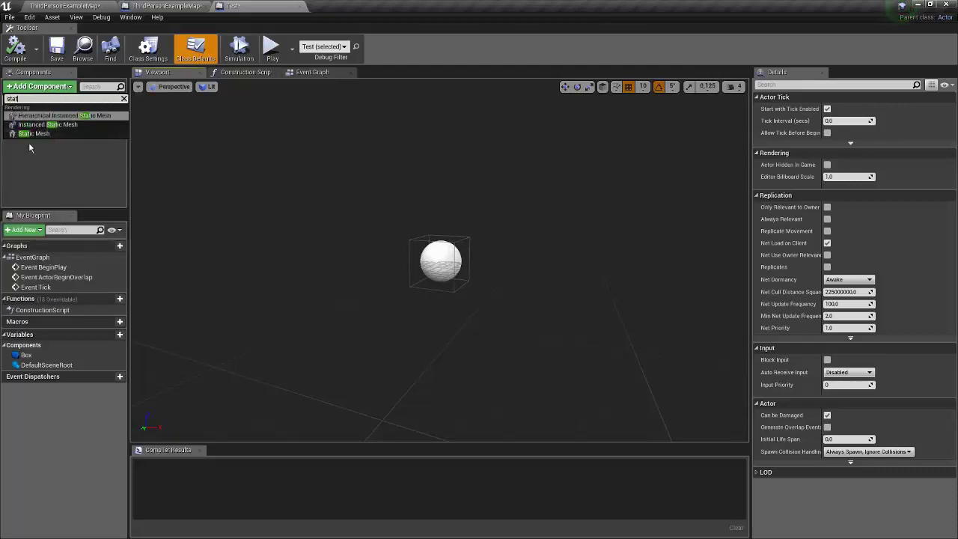
{"action": "left_click", "coordinate": [33, 133]}
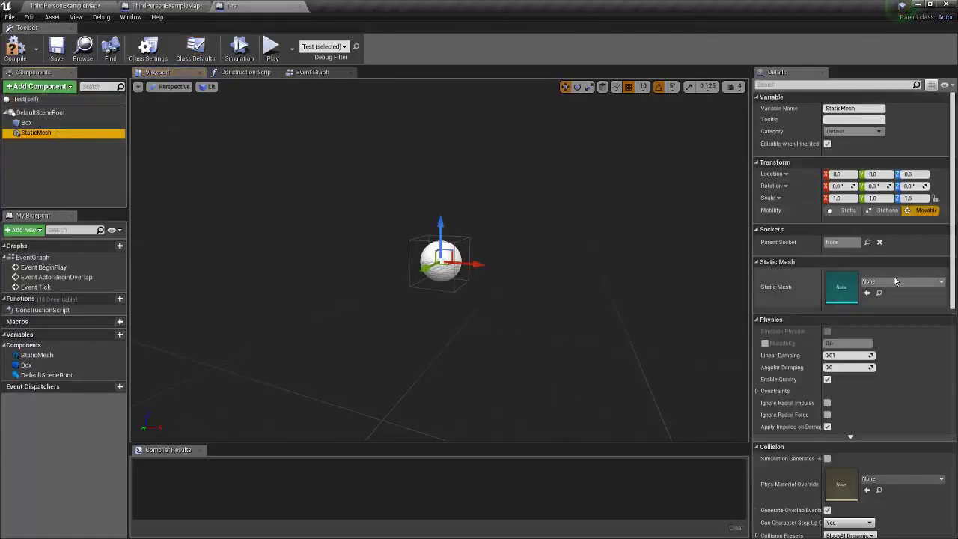
- Try Cube and RightArm_StaticMesh as the component's mesh, then reset it to None
{"action": "left_click", "coordinate": [896, 281]}
{"action": "left_click", "coordinate": [845, 379]}
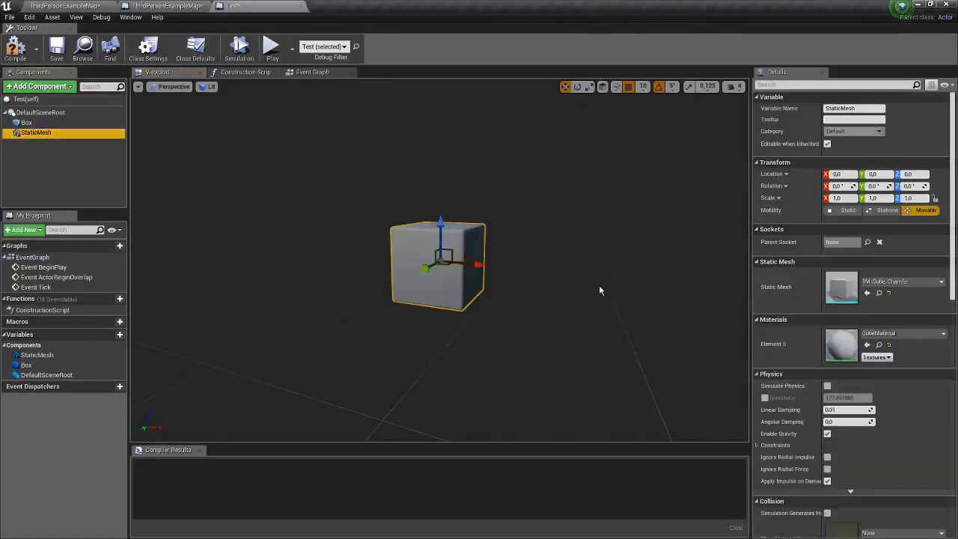
{"action": "left_click", "coordinate": [873, 285]}
{"action": "left_click", "coordinate": [876, 486]}
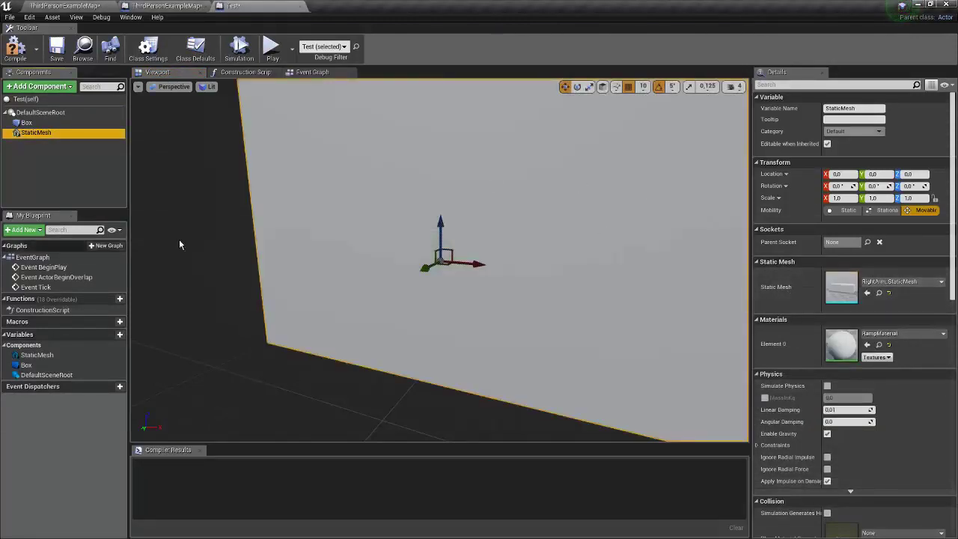
{"action": "left_click", "coordinate": [890, 295]}
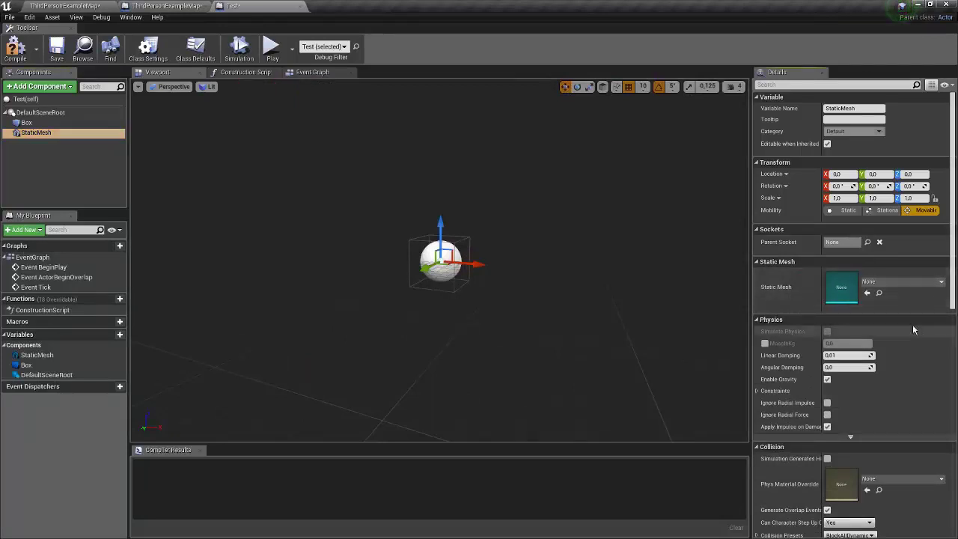
{"action": "left_click", "coordinate": [903, 281]}
{"action": "left_click", "coordinate": [581, 284]}
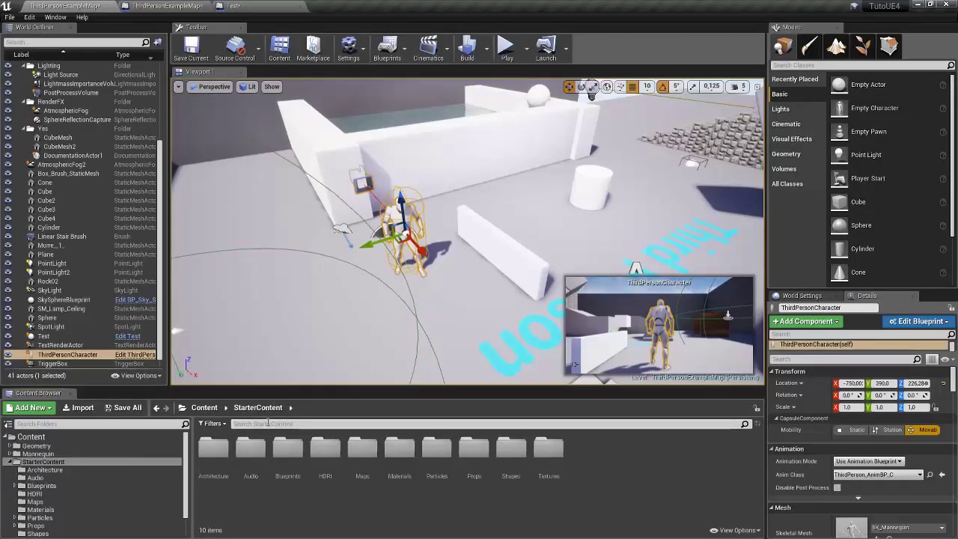
- Search 'test' in the Content Browser and drag Test2, Test3 and Test4 actors into the level
{"action": "left_click", "coordinate": [269, 423]}
{"action": "type", "text": "test"}
{"action": "left_click_drag", "start_coordinate": [213, 449], "coordinate": [327, 482]}
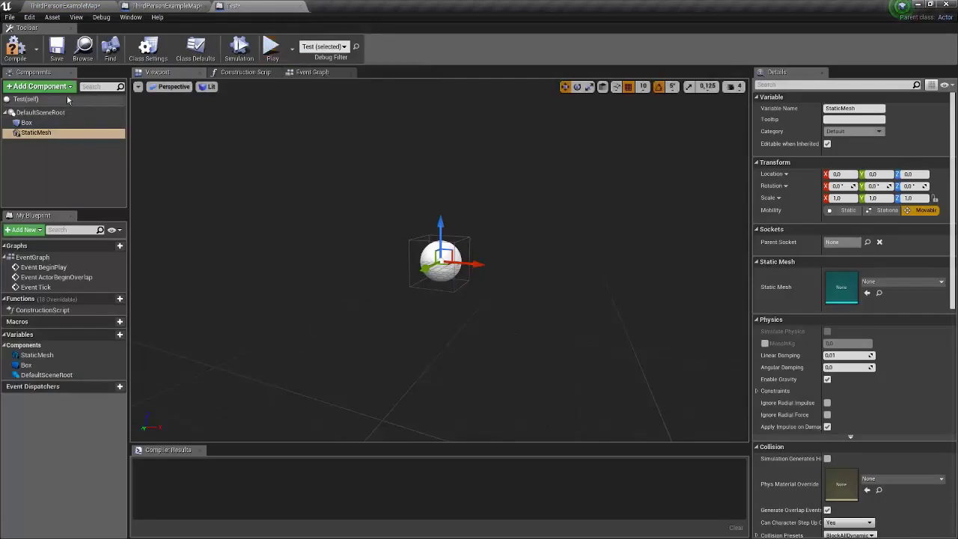
{"action": "left_click", "coordinate": [60, 113]}
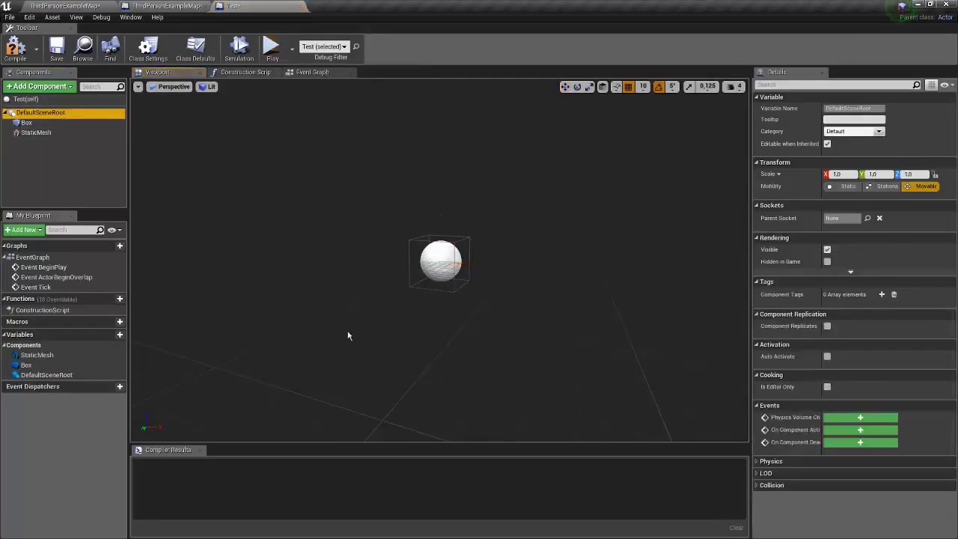
{"action": "left_click", "coordinate": [75, 5]}
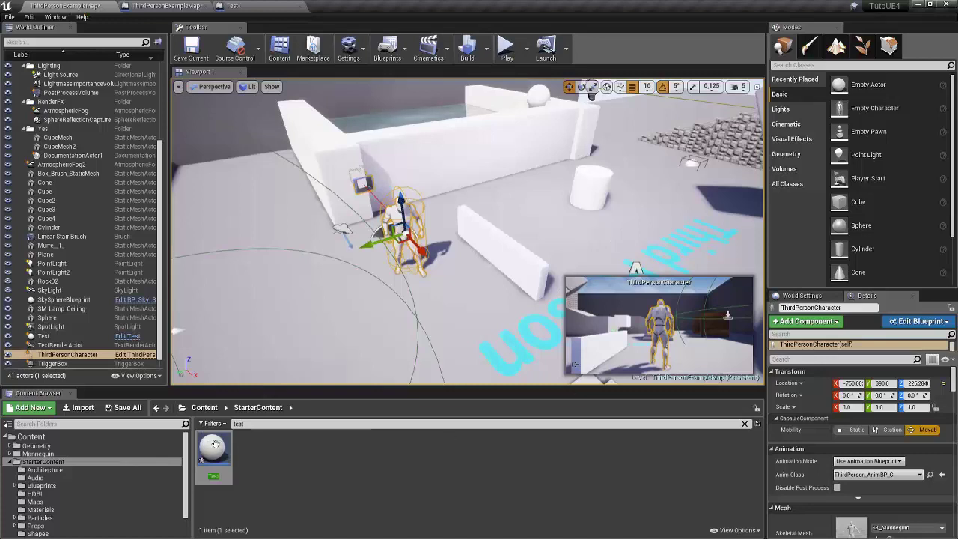
{"action": "left_click_drag", "start_coordinate": [215, 445], "coordinate": [563, 211]}
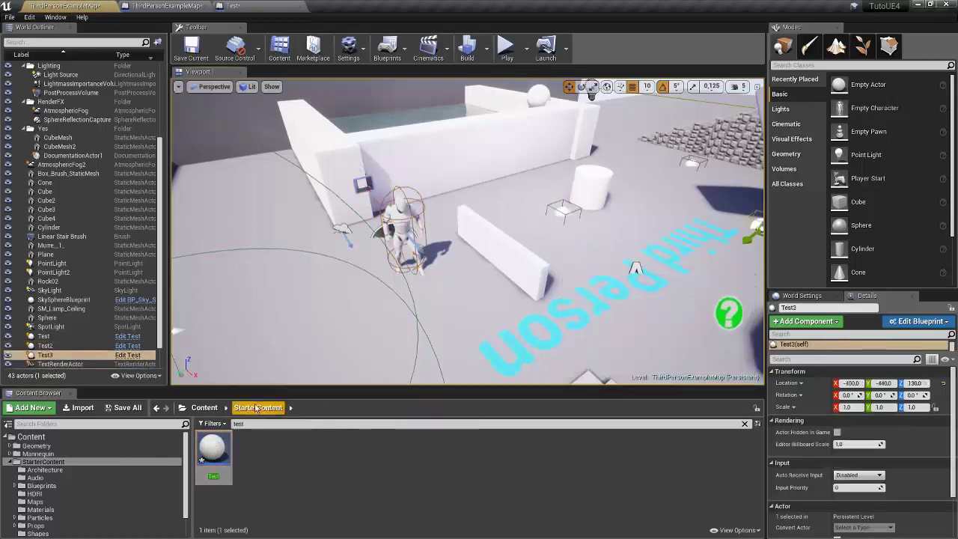
{"action": "left_click_drag", "start_coordinate": [213, 447], "coordinate": [523, 196]}
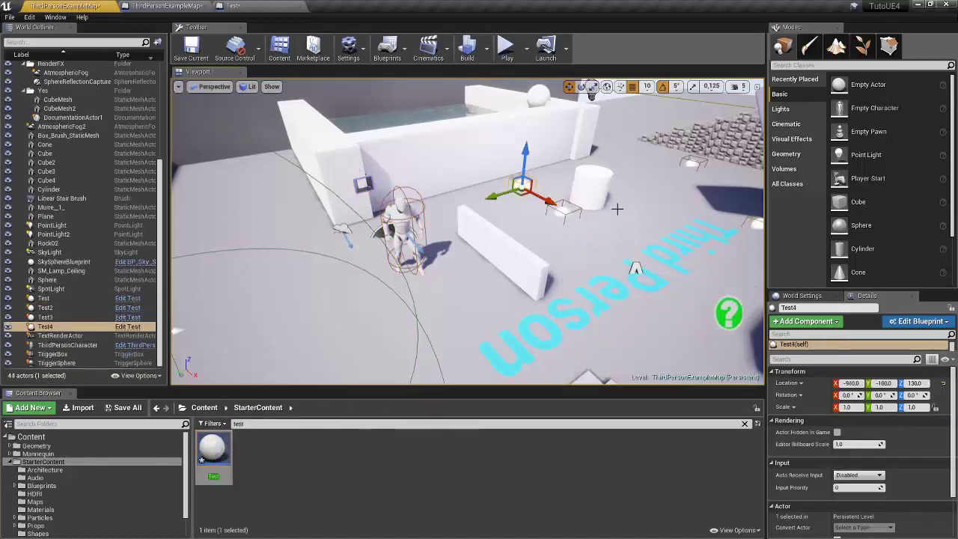
{"action": "left_click", "coordinate": [238, 7]}
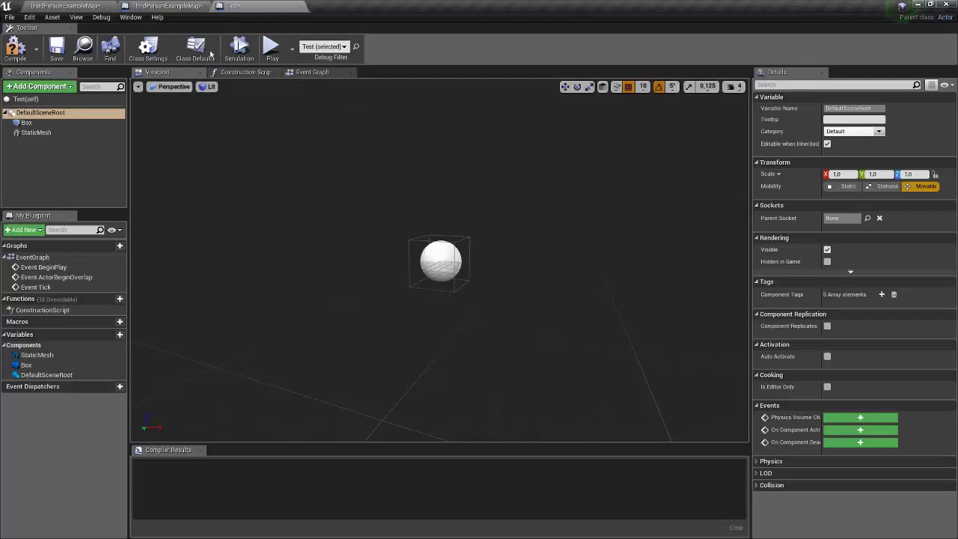
- Check the Test asset's context options and the Add Component list without adding anything
{"action": "left_click", "coordinate": [58, 5]}
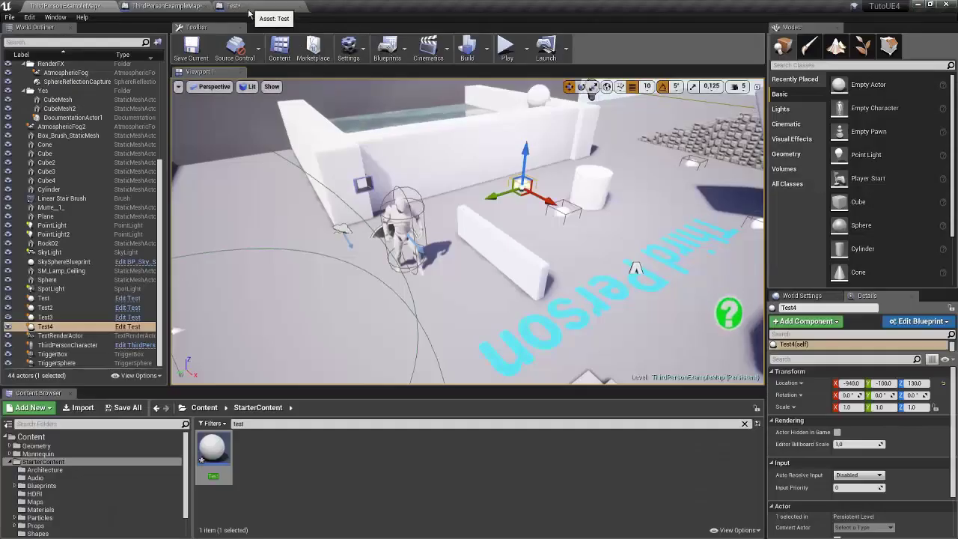
{"action": "right_click", "coordinate": [217, 446]}
{"action": "left_click", "coordinate": [299, 464]}
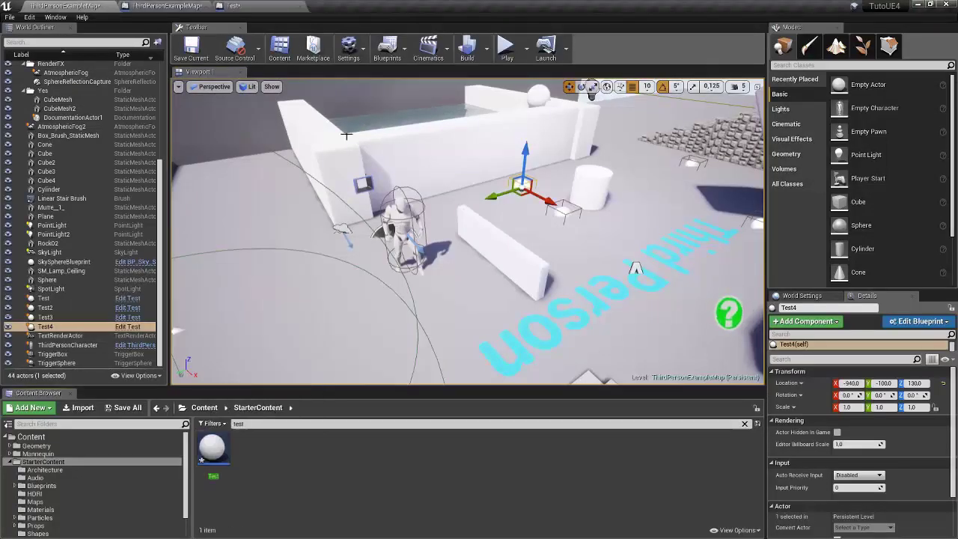
{"action": "left_click", "coordinate": [234, 6]}
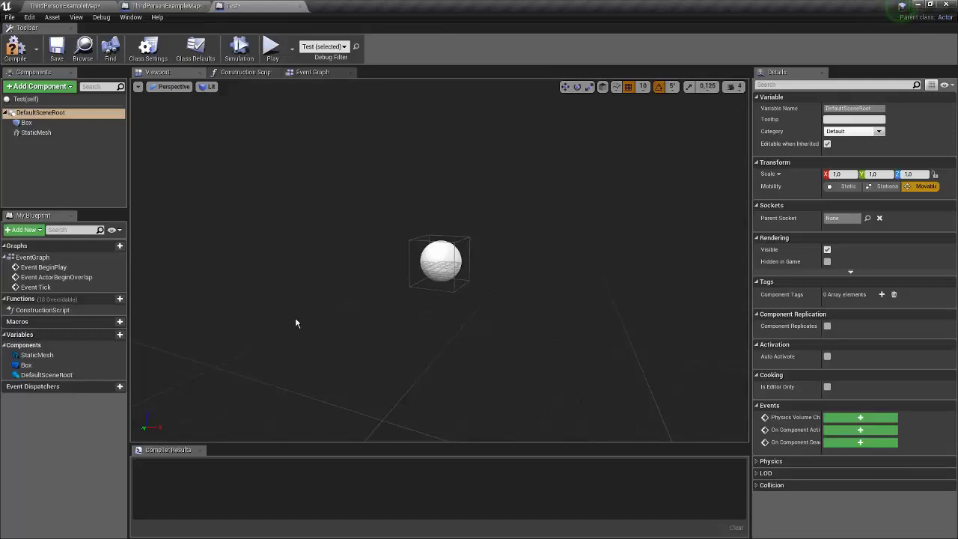
{"action": "left_click", "coordinate": [39, 86]}
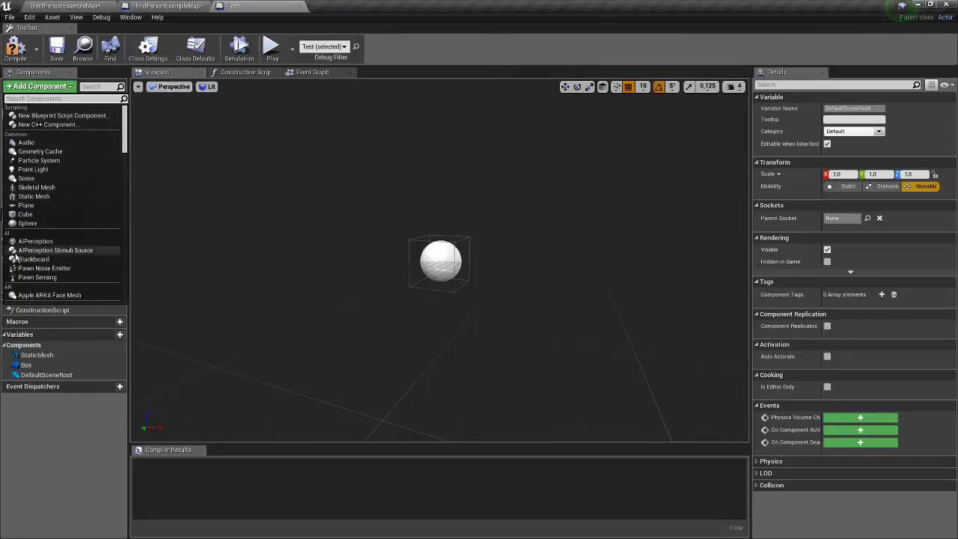
{"action": "mouse_move", "coordinate": [124, 137]}
{"action": "left_mouse_down"}
{"action": "mouse_move", "coordinate": [130, 270]}
{"action": "mouse_move", "coordinate": [120, 110]}
{"action": "left_mouse_up"}
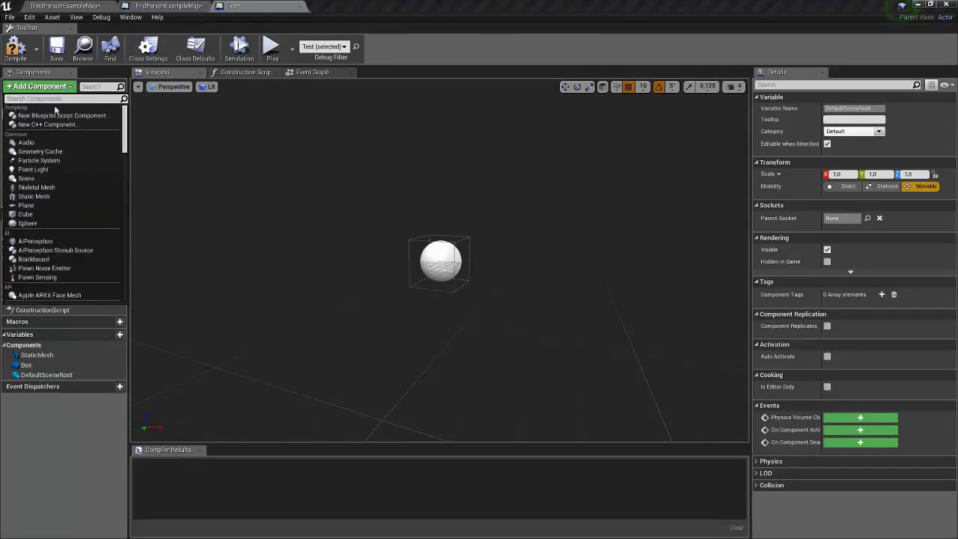
{"action": "left_click", "coordinate": [2, 459]}
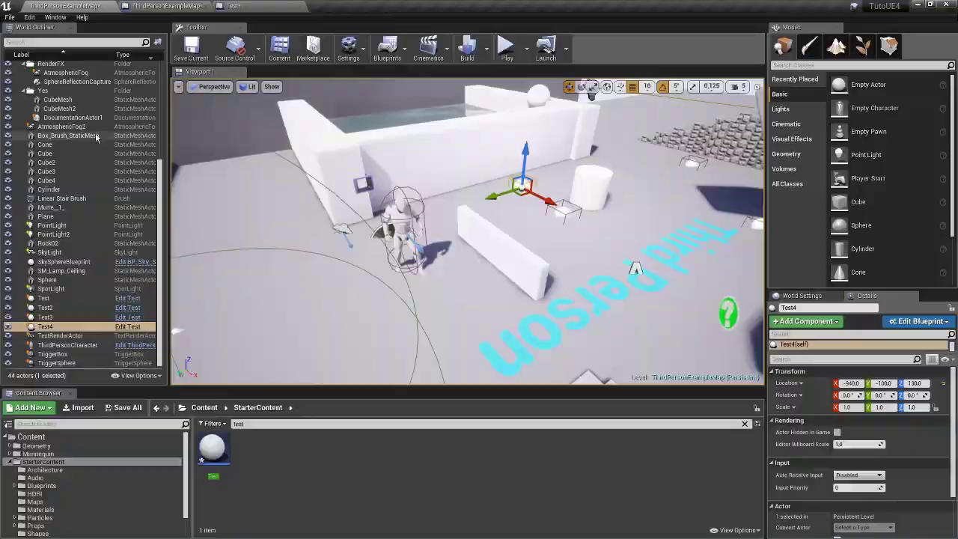
- Close the Level Blueprint tab and show the Test Blueprint editor
{"action": "left_click", "coordinate": [168, 6]}
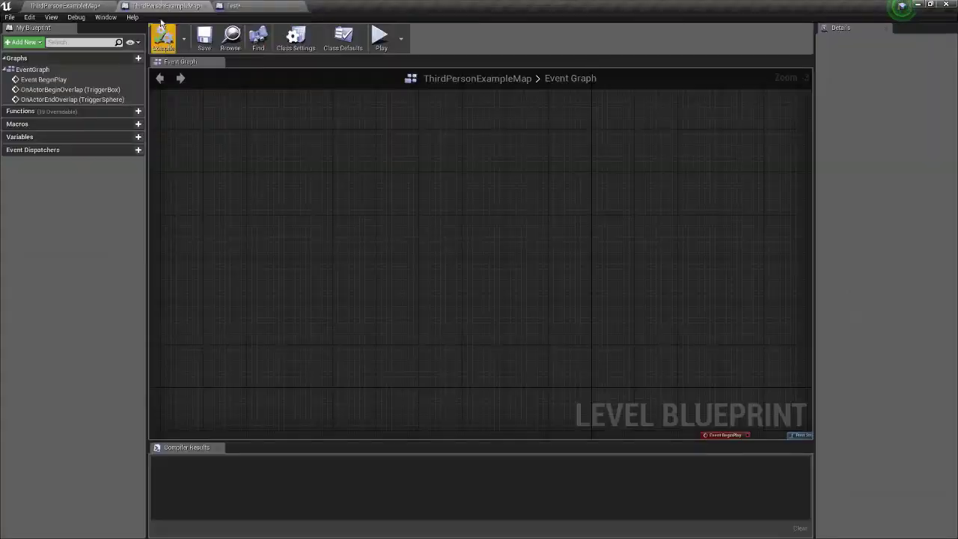
{"action": "left_click", "coordinate": [205, 6]}
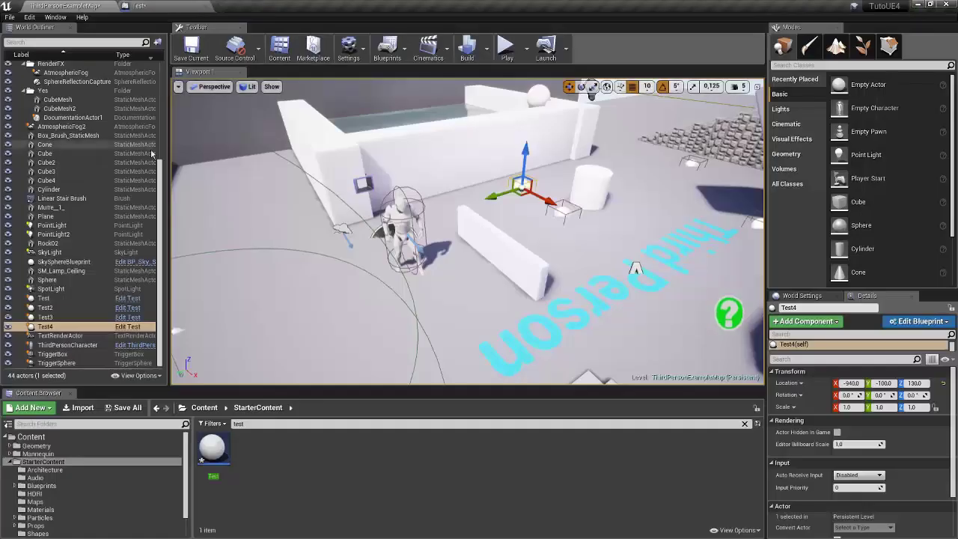
{"action": "left_click", "coordinate": [150, 6]}
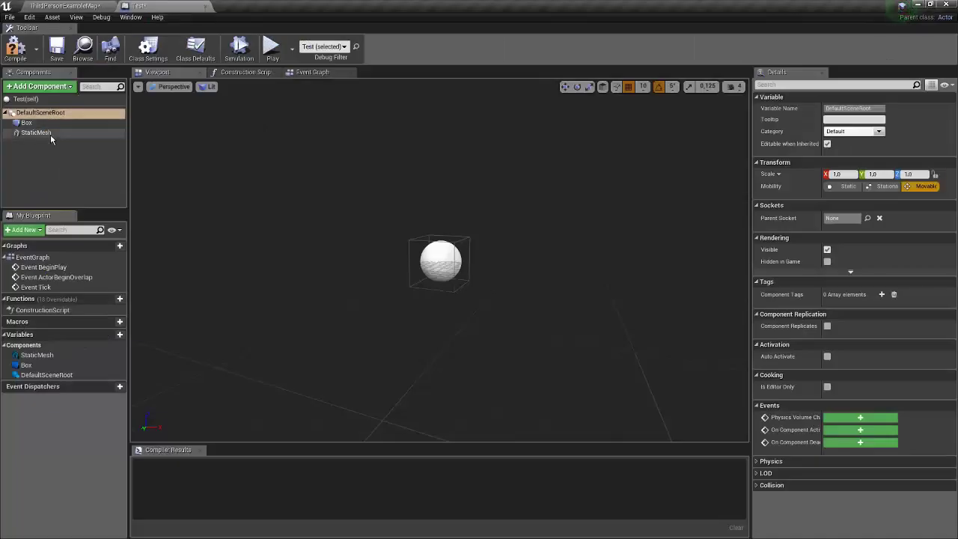
- Rearrange Box and StaticMesh in the component tree so StaticMesh sits above Box under DefaultSceneRoot
{"action": "left_click_drag", "start_coordinate": [26, 122], "coordinate": [37, 113]}
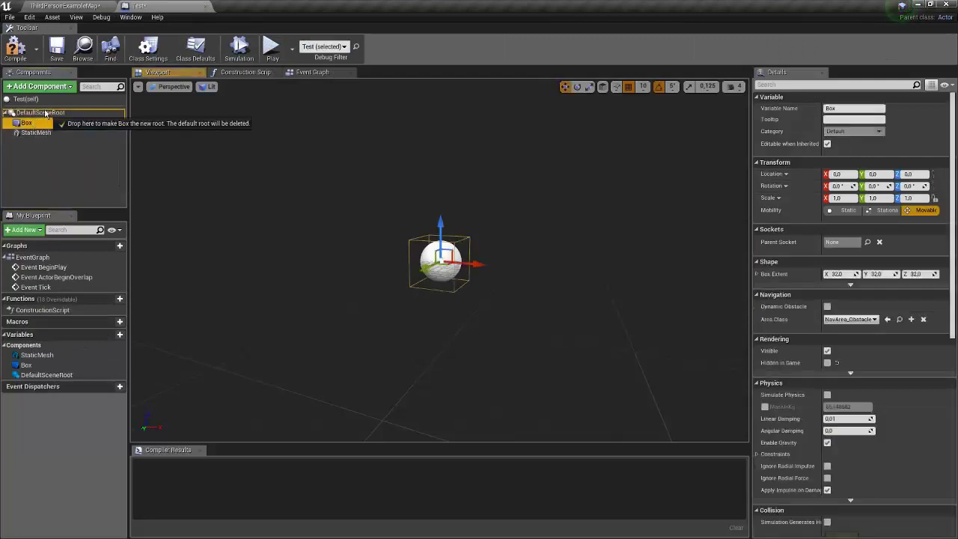
{"action": "left_click", "coordinate": [42, 133]}
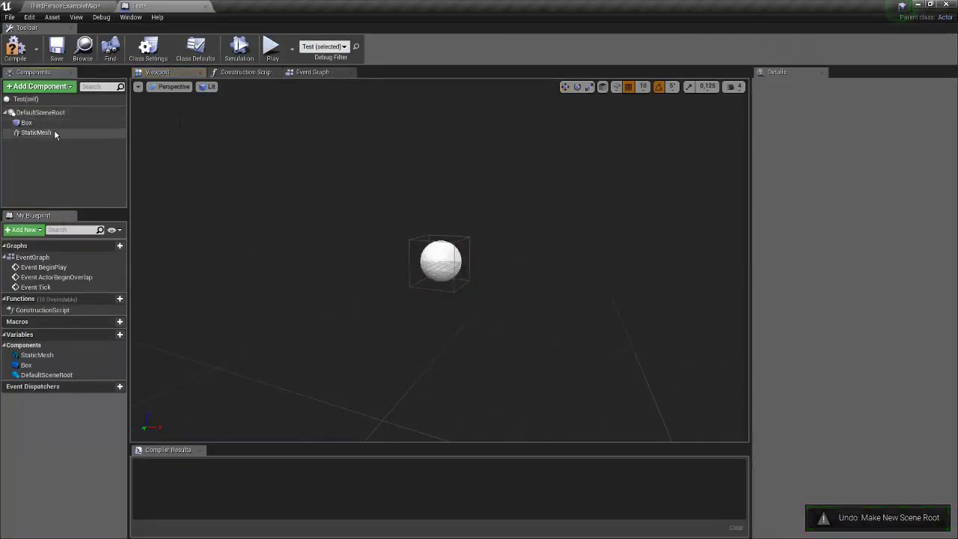
{"action": "left_click_drag", "start_coordinate": [41, 133], "coordinate": [50, 126]}
{"action": "left_click", "coordinate": [41, 133]}
{"action": "left_click", "coordinate": [27, 123]}
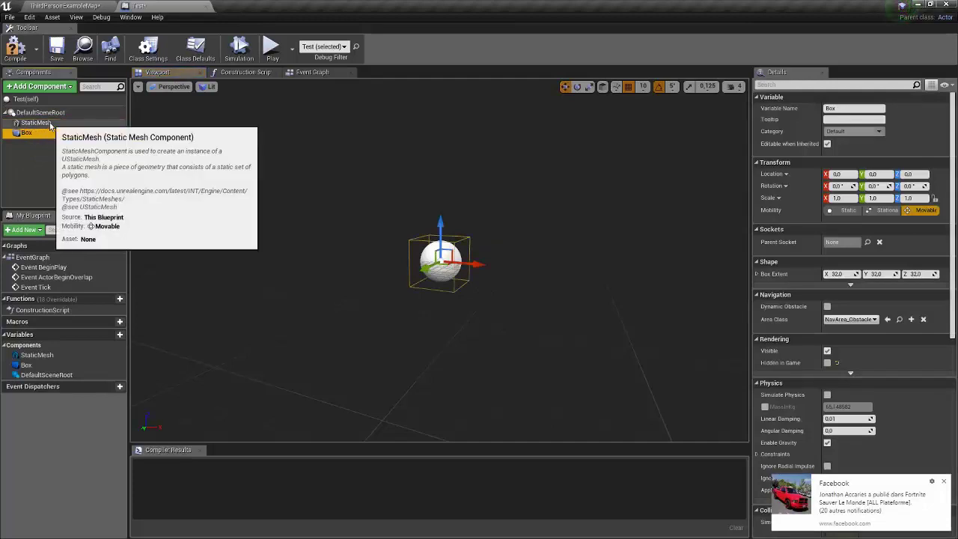
- Dismiss the desktop notification and return to the Test Blueprint with no component selected
{"action": "left_click", "coordinate": [945, 482]}
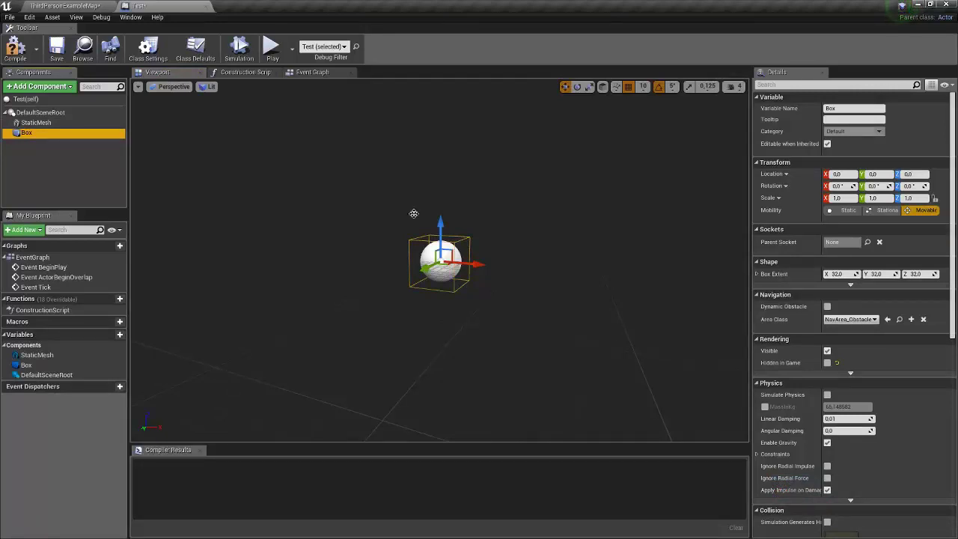
{"action": "left_click", "coordinate": [59, 5]}
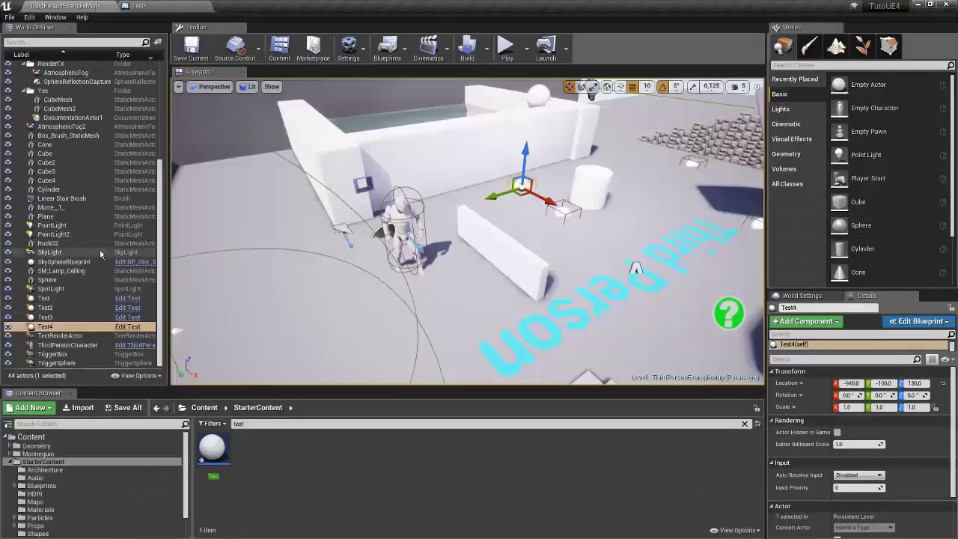
{"action": "left_click", "coordinate": [138, 5]}
{"action": "left_click", "coordinate": [45, 165]}
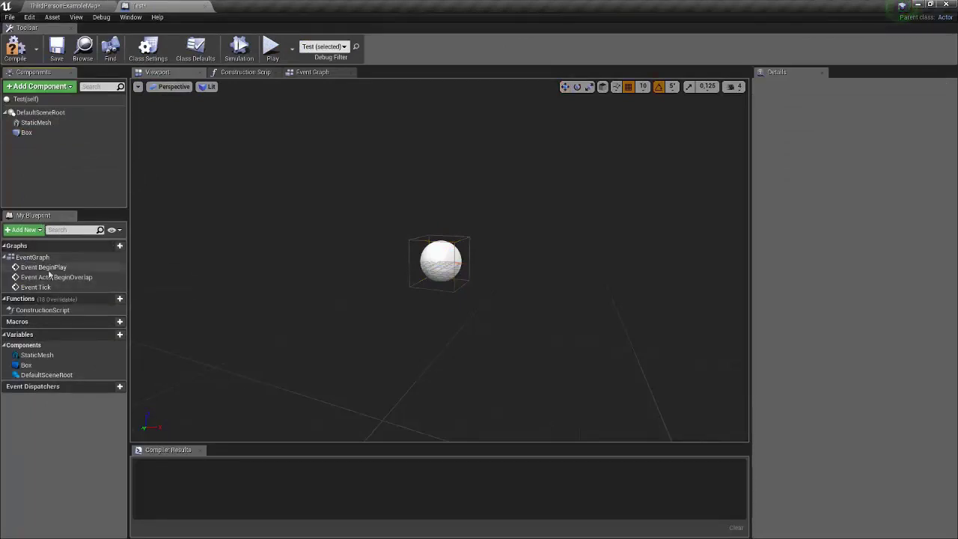
{"action": "left_click", "coordinate": [242, 51]}
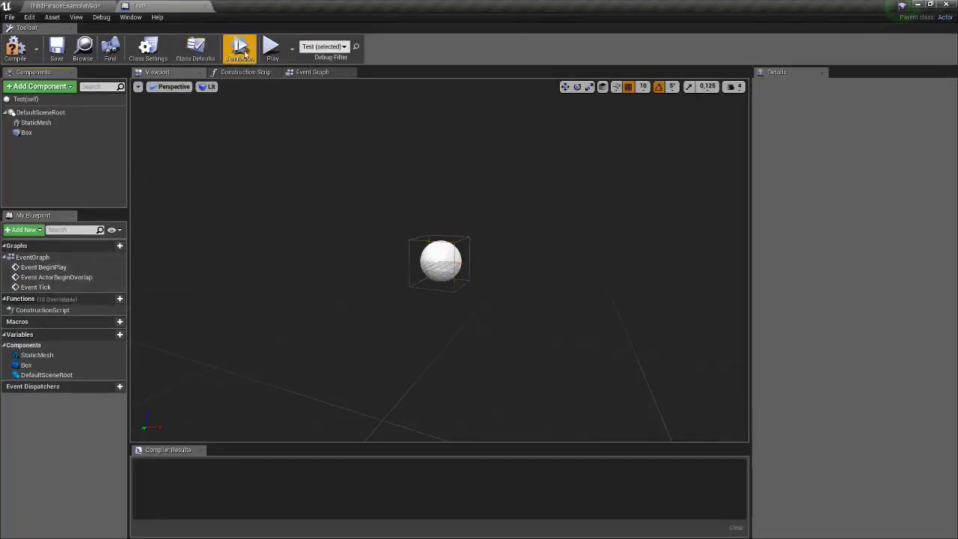
{"action": "double_click", "coordinate": [28, 269]}
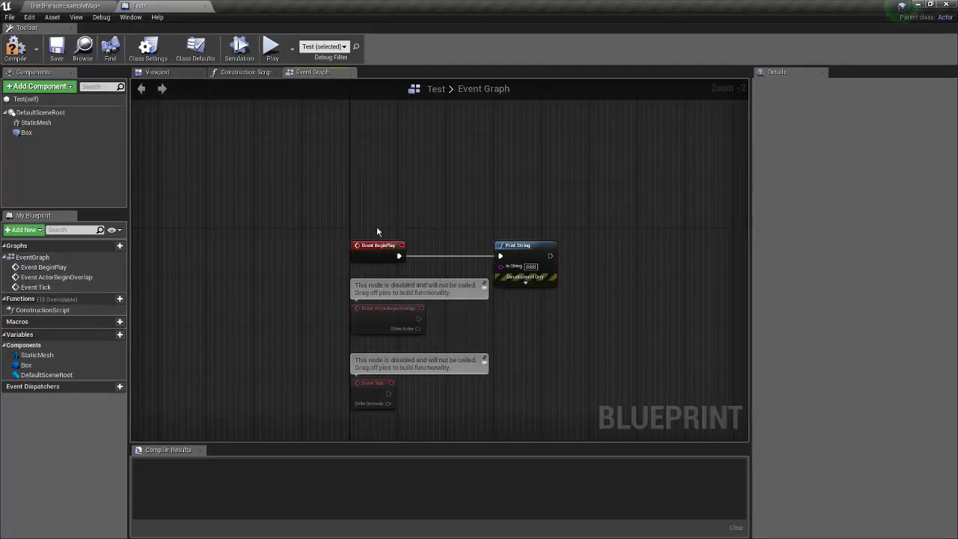
{"action": "left_click_drag", "start_coordinate": [377, 290], "coordinate": [350, 414]}
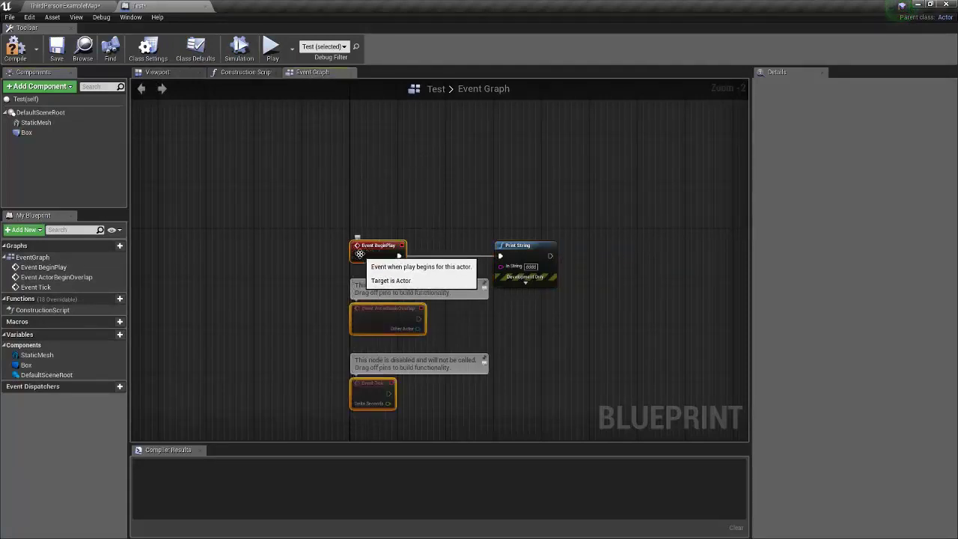
{"action": "scroll", "coordinate": [449, 275], "scroll_direction": "up", "scroll_amount": 2}
{"action": "left_click_drag", "start_coordinate": [426, 286], "coordinate": [427, 290]}
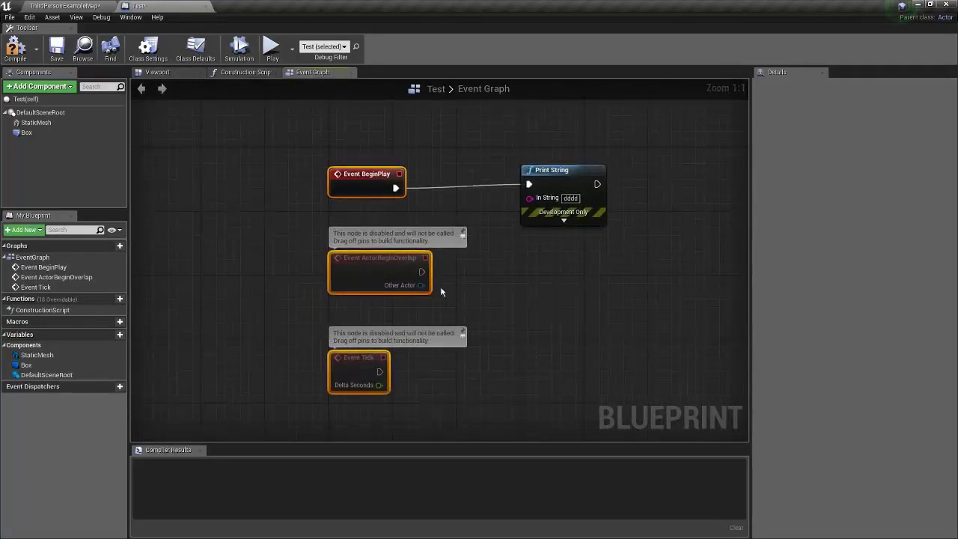
{"action": "left_click", "coordinate": [482, 326]}
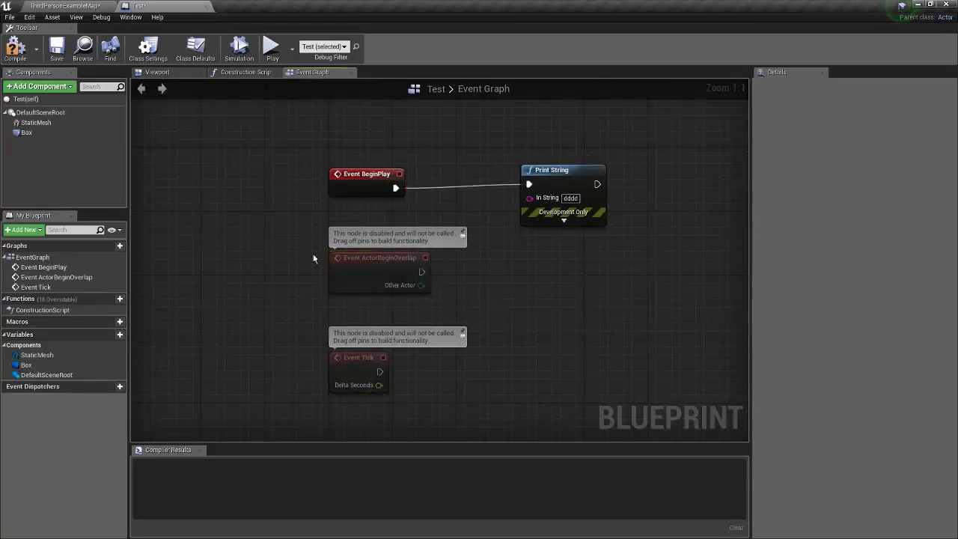
{"action": "left_click", "coordinate": [166, 75]}
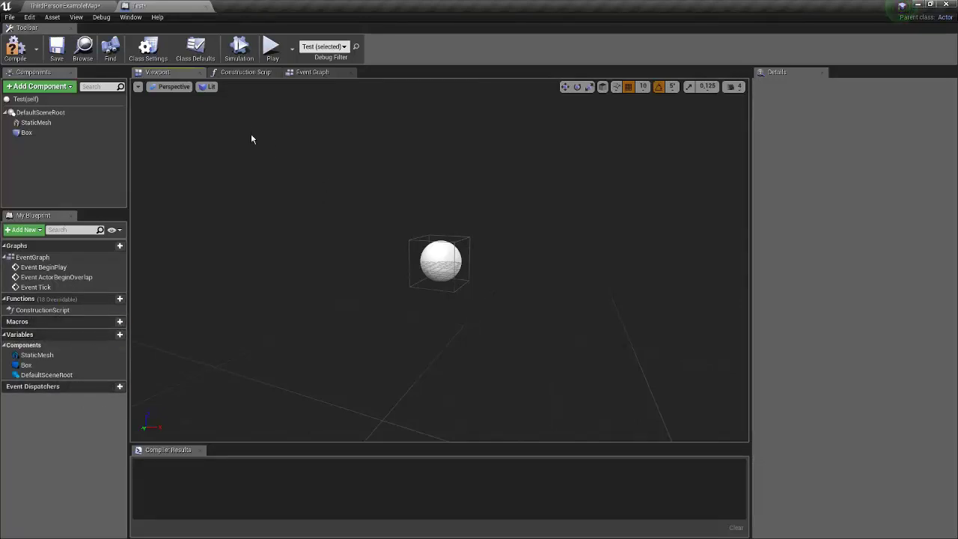
- Orbit the sphere preview and check the Lit view-mode options without changing them
{"action": "left_click_drag", "start_coordinate": [741, 139], "coordinate": [741, 138]}
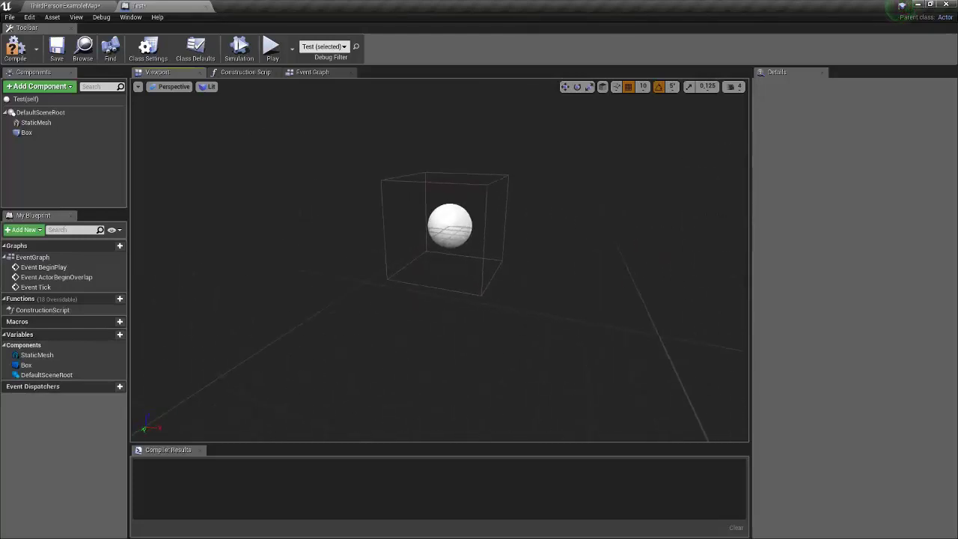
{"action": "left_click", "coordinate": [88, 5]}
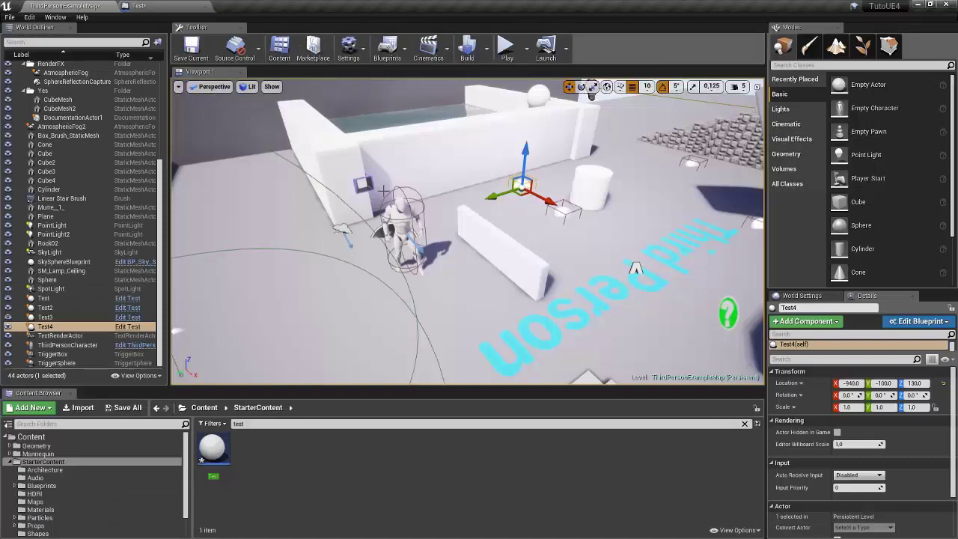
{"action": "left_click", "coordinate": [186, 5]}
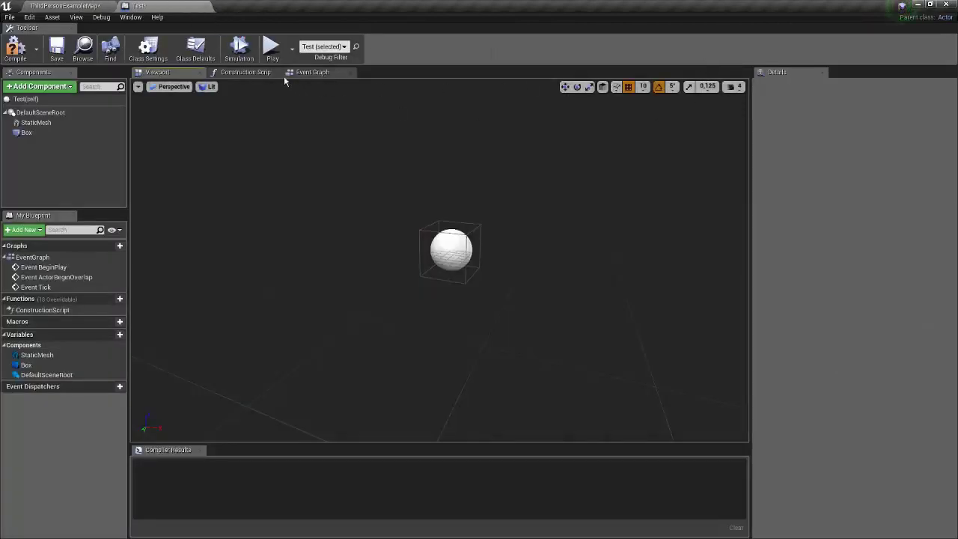
{"action": "left_click", "coordinate": [211, 87]}
{"action": "left_click", "coordinate": [212, 87]}
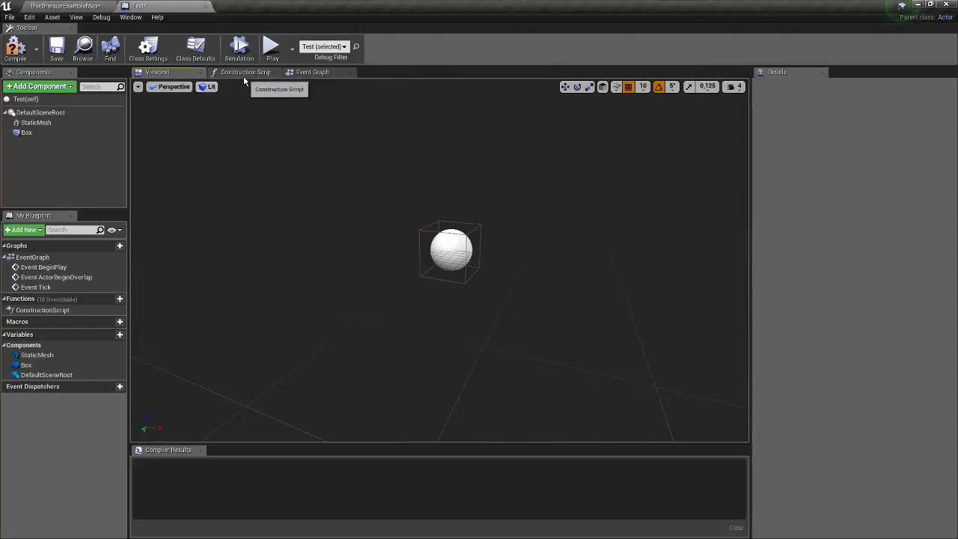
- Look at the ConstructionScript graph, then go back to the Event Graph
{"action": "left_click", "coordinate": [243, 73]}
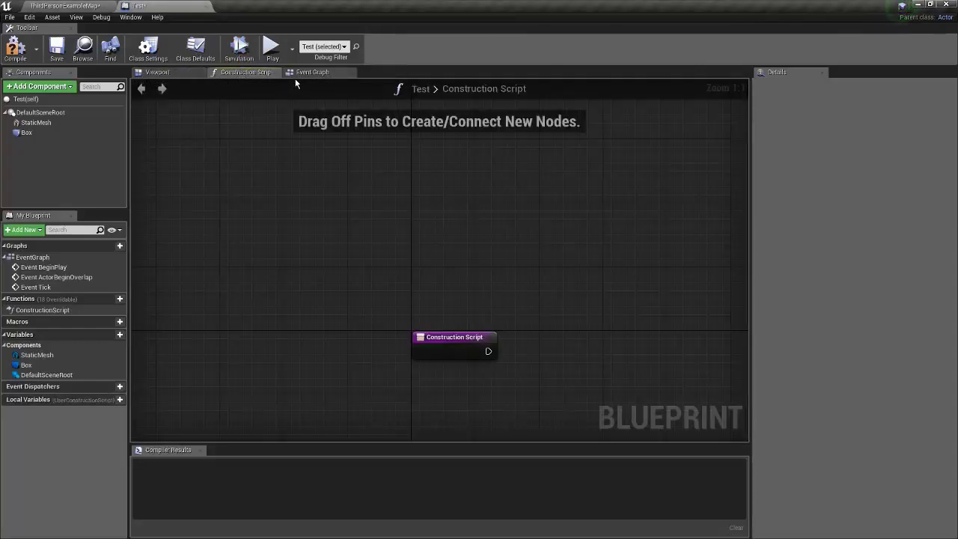
{"action": "left_click", "coordinate": [43, 310]}
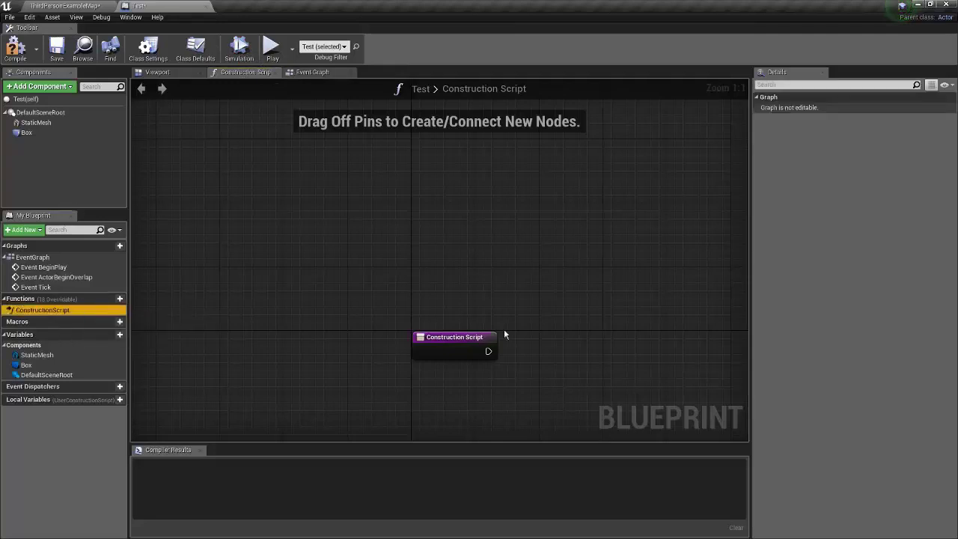
{"action": "left_click", "coordinate": [317, 73]}
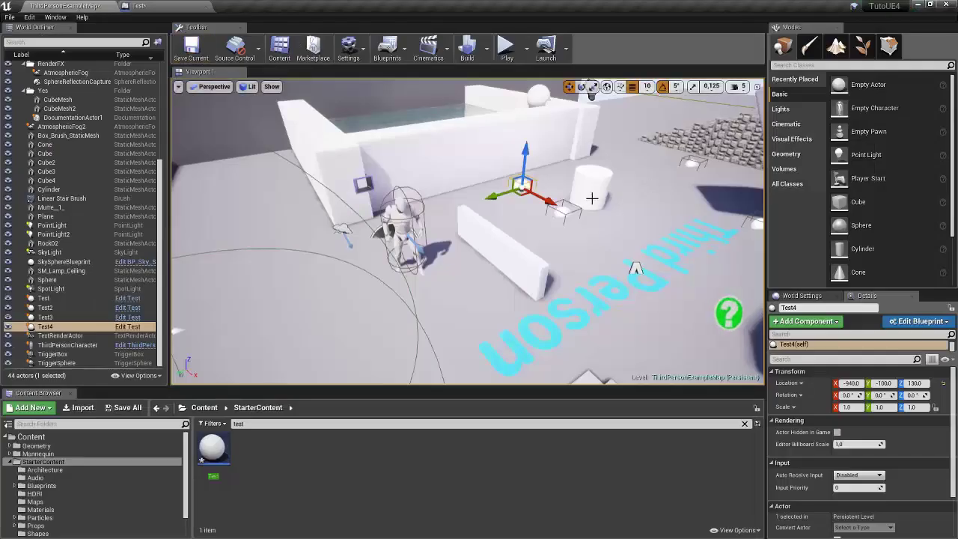
- Delete the four Test actors, Test through Test4, from the level
{"action": "left_click", "coordinate": [532, 209]}
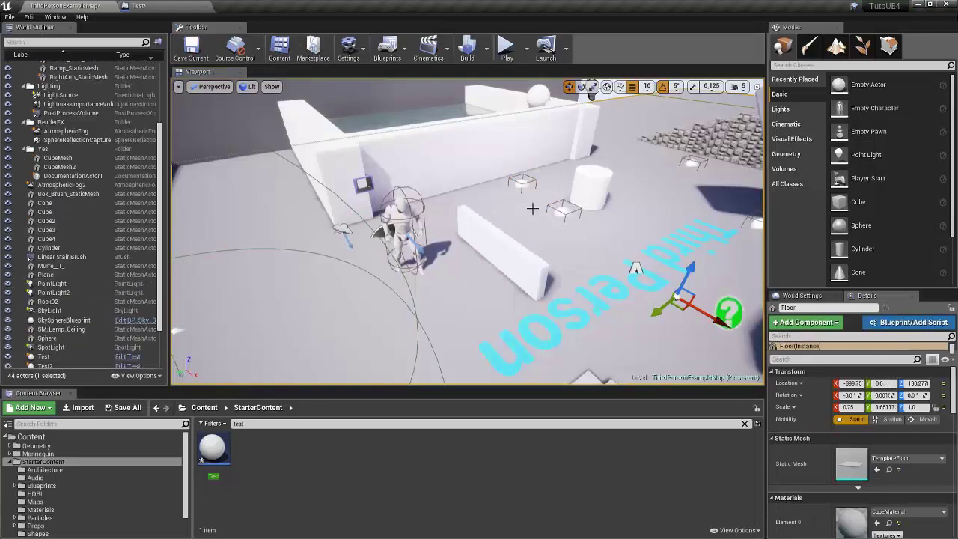
{"action": "scroll", "coordinate": [58, 300], "scroll_direction": "down", "scroll_amount": 3}
{"action": "left_click", "coordinate": [59, 308]}
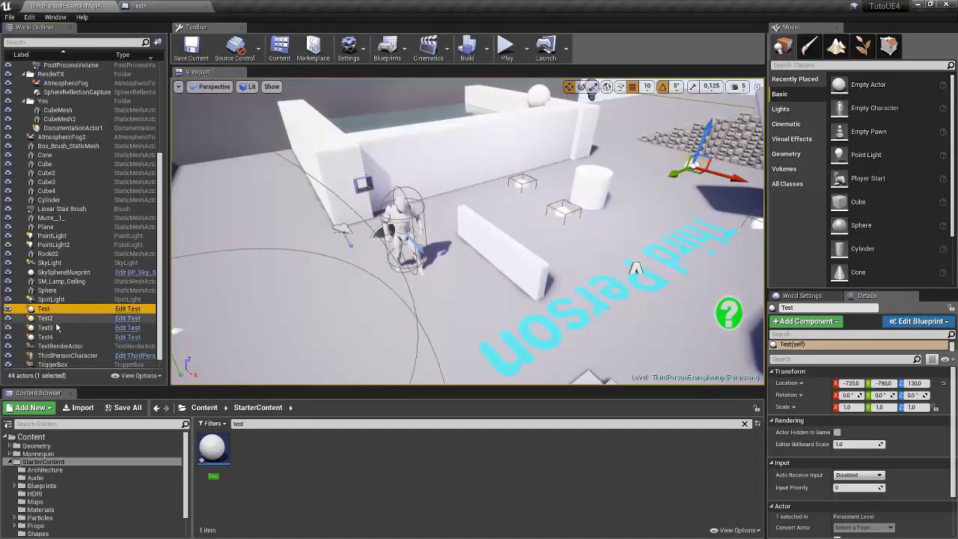
{"action": "left_click", "coordinate": [56, 337], "text": "shift"}
{"action": "key", "text": "Delete"}
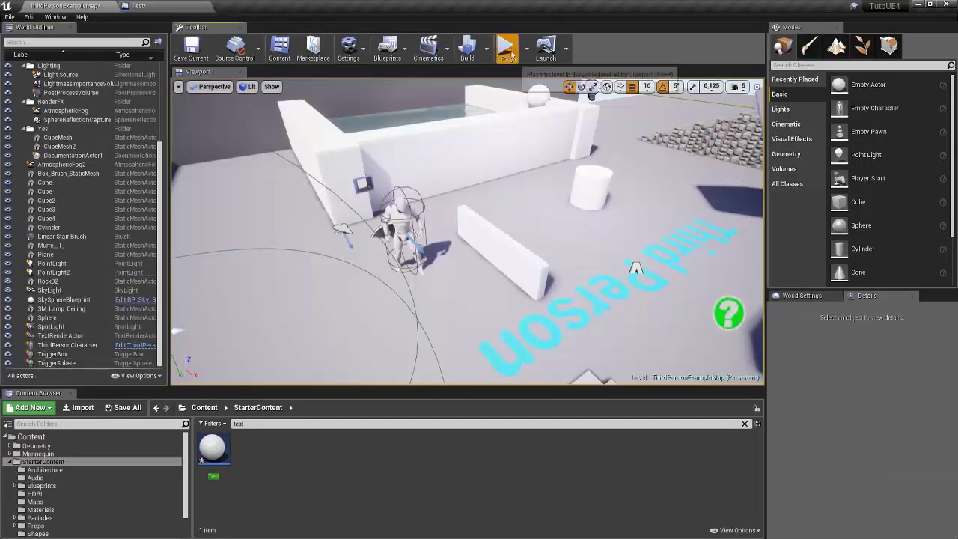
- Play-test briefly, then place three new Test actors around the character in the level
{"action": "left_click", "coordinate": [512, 57]}
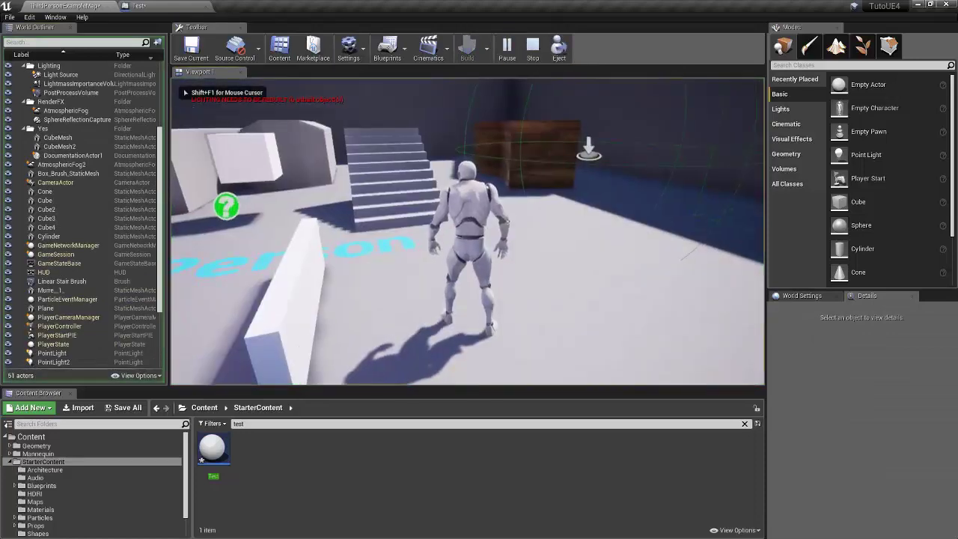
{"action": "key", "text": "Escape"}
{"action": "left_click_drag", "start_coordinate": [212, 447], "coordinate": [385, 281]}
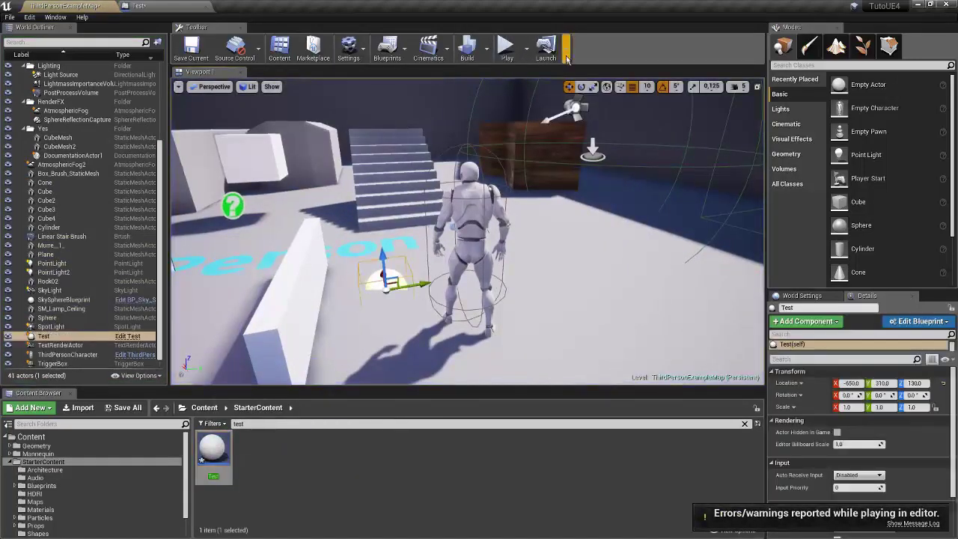
{"action": "left_click", "coordinate": [507, 49]}
{"action": "key", "text": "Escape"}
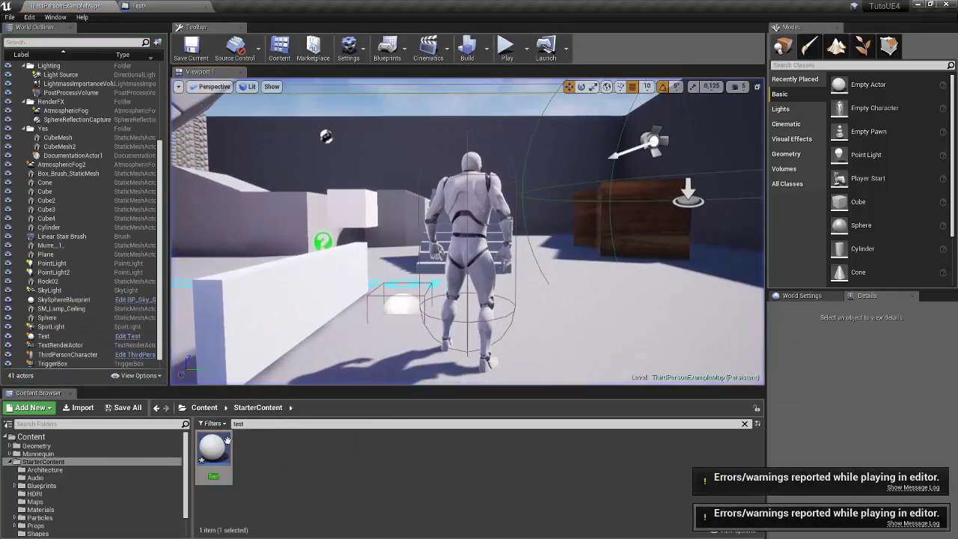
{"action": "left_click_drag", "start_coordinate": [227, 440], "coordinate": [644, 315]}
{"action": "left_click_drag", "start_coordinate": [212, 448], "coordinate": [522, 283]}
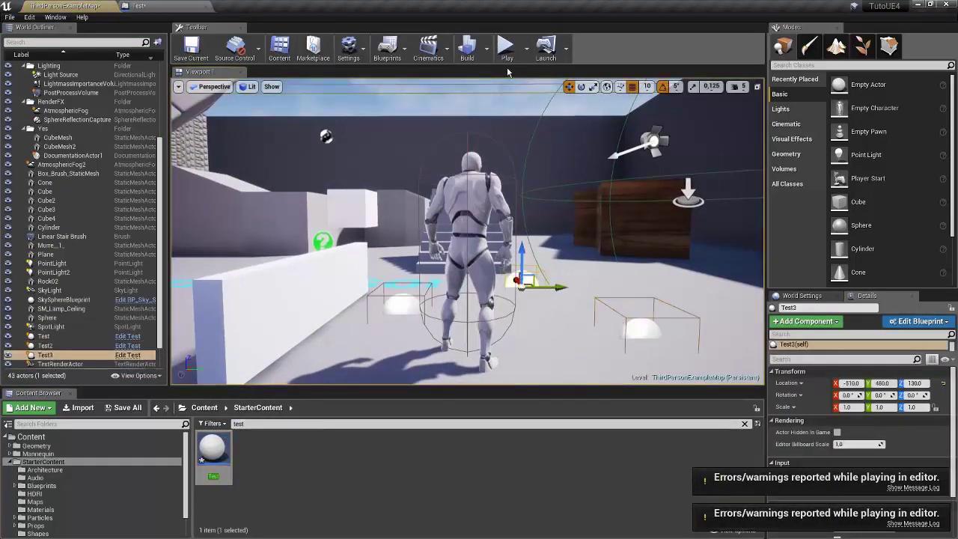
- Play the level running the character around, then stop and select the staircase
{"action": "left_click", "coordinate": [507, 49]}
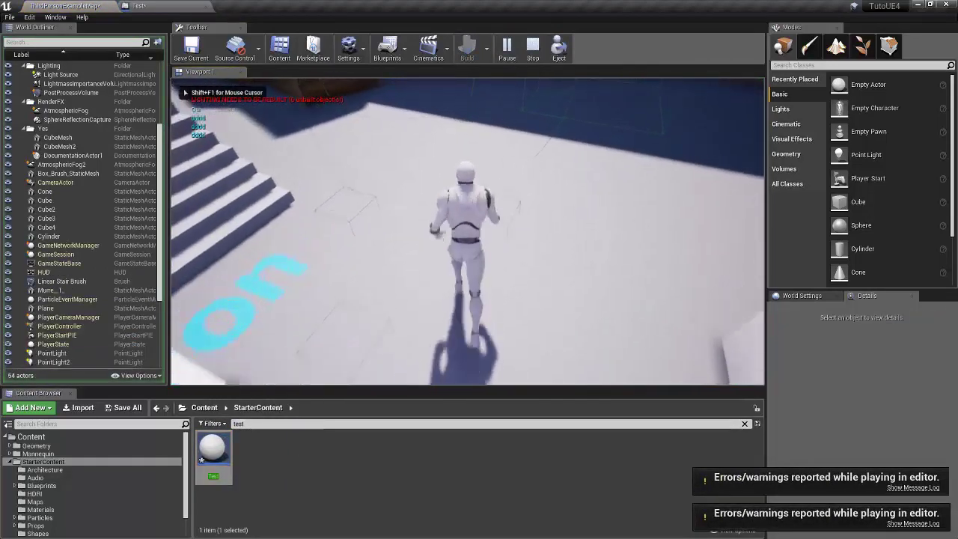
{"action": "key", "text": "w"}
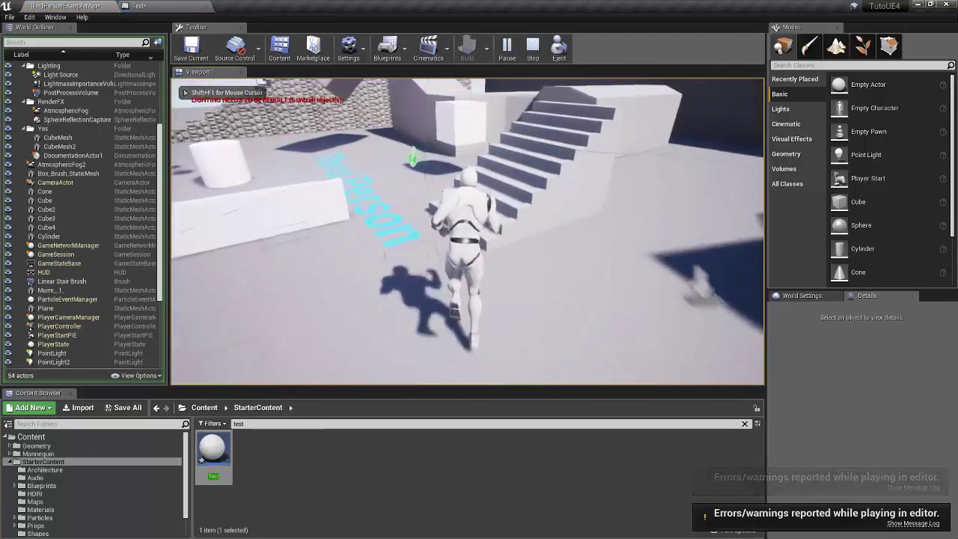
{"action": "key", "text": "Escape"}
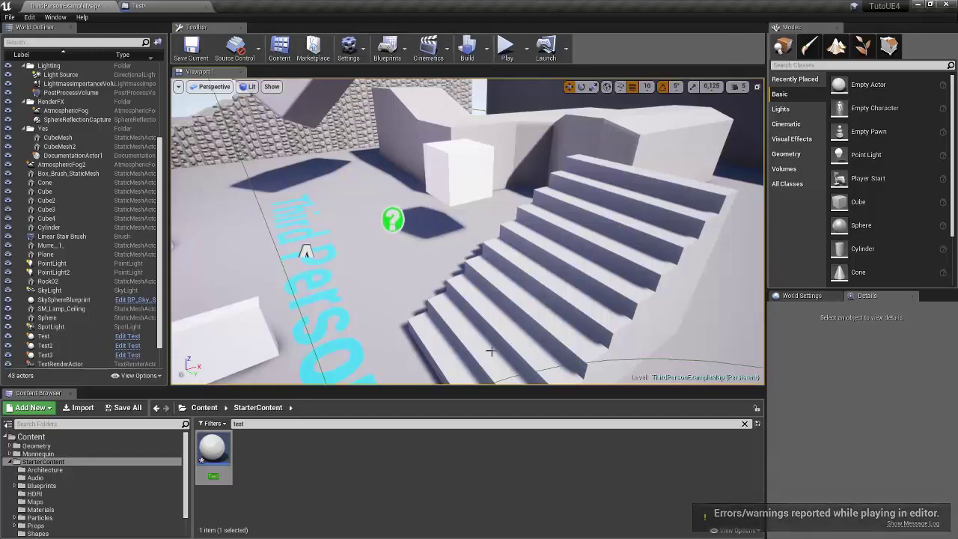
{"action": "left_click", "coordinate": [442, 322]}
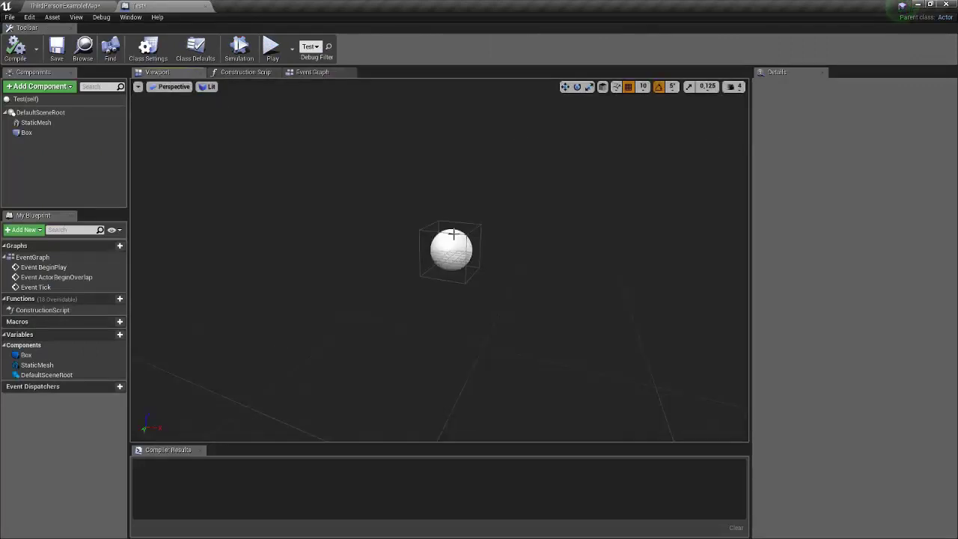
- Set the StaticMesh component's mesh to Shape_Pipe_90, then change it to SM_AssetPlatform
{"action": "left_click", "coordinate": [45, 123]}
{"action": "left_click", "coordinate": [903, 282]}
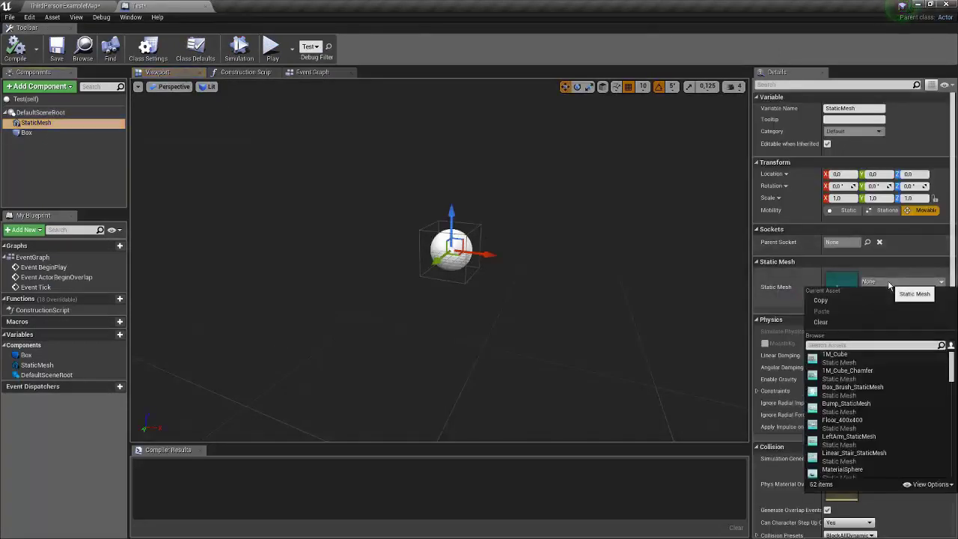
{"action": "scroll", "coordinate": [880, 414], "scroll_direction": "down", "scroll_amount": 3}
{"action": "scroll", "coordinate": [880, 409], "scroll_direction": "down", "scroll_amount": 2}
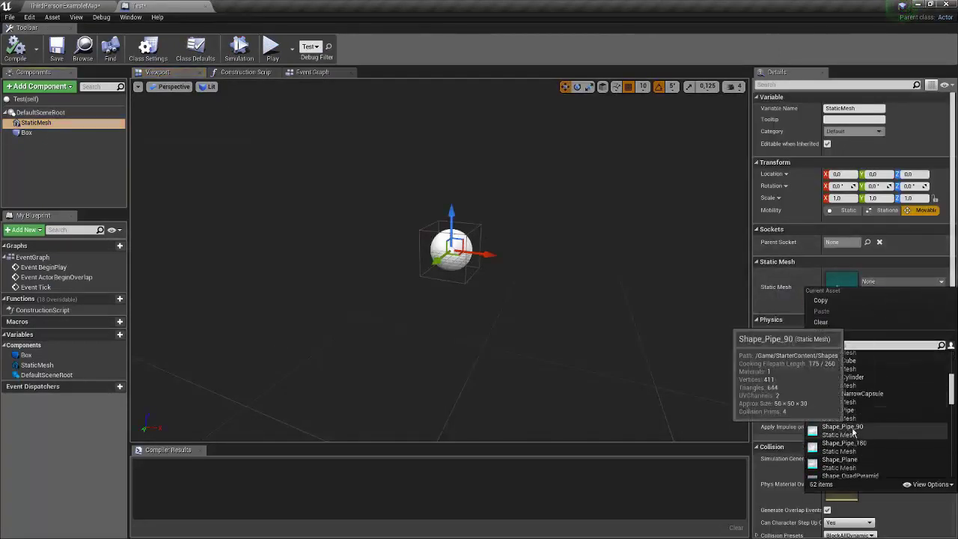
{"action": "left_click", "coordinate": [853, 433]}
{"action": "left_click", "coordinate": [902, 281]}
{"action": "scroll", "coordinate": [875, 408], "scroll_direction": "down", "scroll_amount": 2}
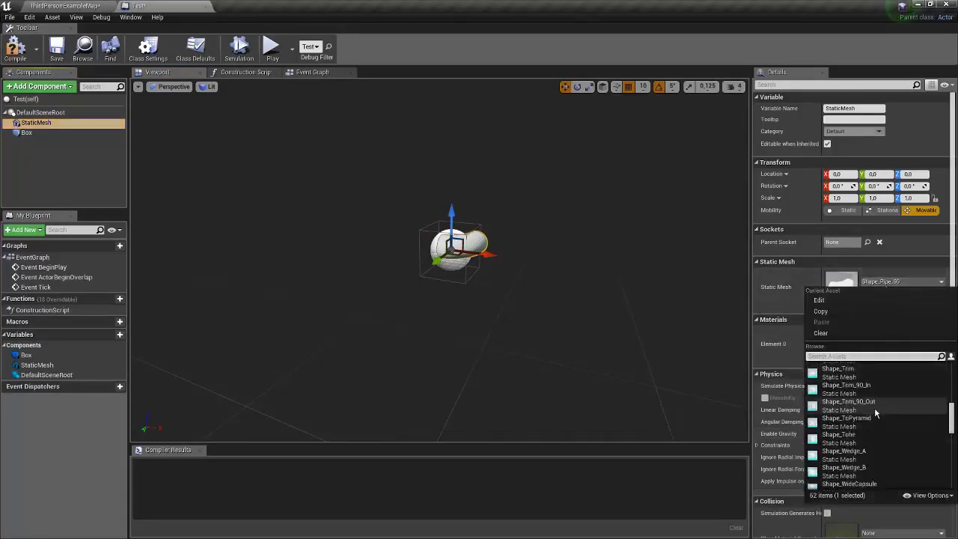
{"action": "scroll", "coordinate": [859, 437], "scroll_direction": "down", "scroll_amount": 2}
{"action": "left_click", "coordinate": [847, 426]}
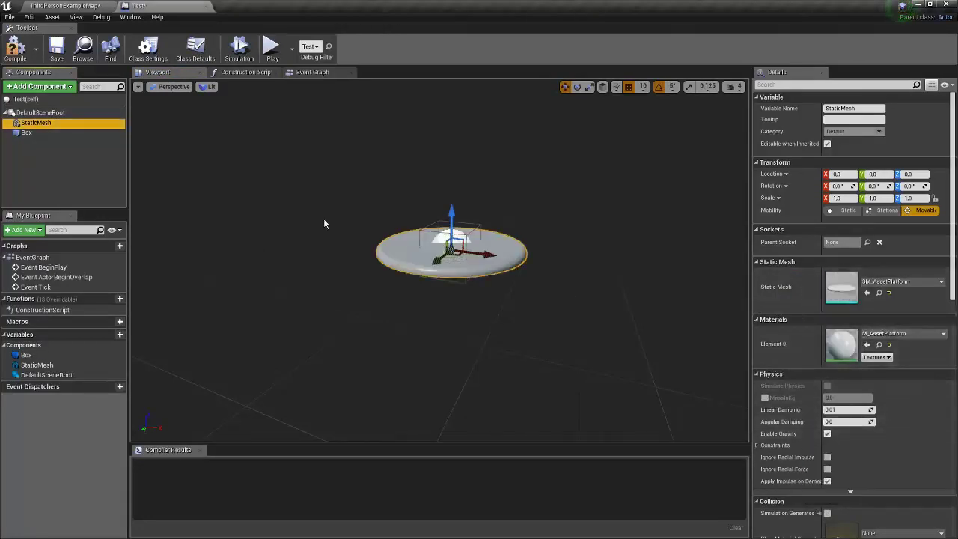
{"action": "left_click", "coordinate": [312, 72]}
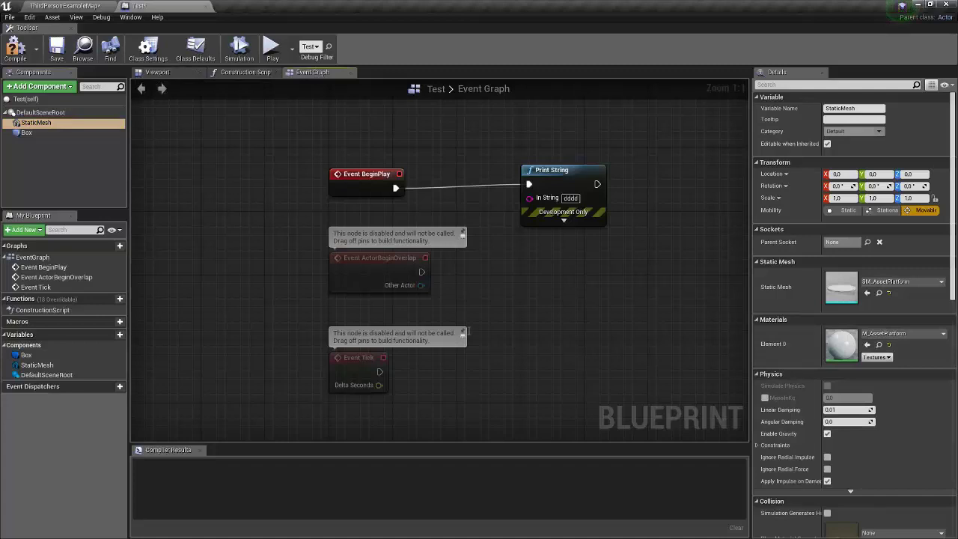
- Delete the unused Event ActorBeginOverlap and Event Tick nodes from the graph
{"action": "left_click", "coordinate": [410, 270]}
{"action": "key", "text": "Delete"}
{"action": "left_click", "coordinate": [370, 358]}
{"action": "key", "text": "Delete"}
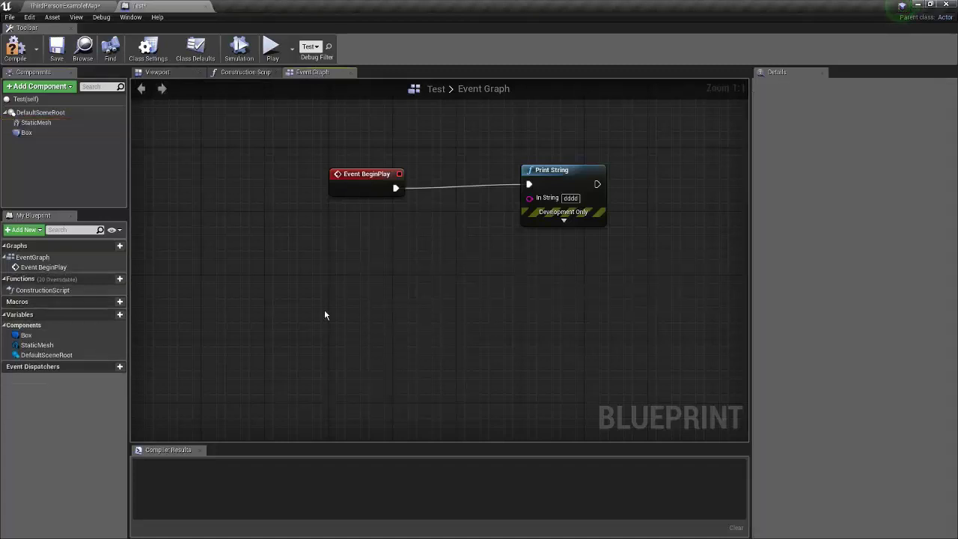
- Add an Event Hit node from Add Event > Collision in the graph's context menu
{"action": "right_click", "coordinate": [325, 310]}
{"action": "scroll", "coordinate": [419, 419], "scroll_direction": "down", "scroll_amount": 10}
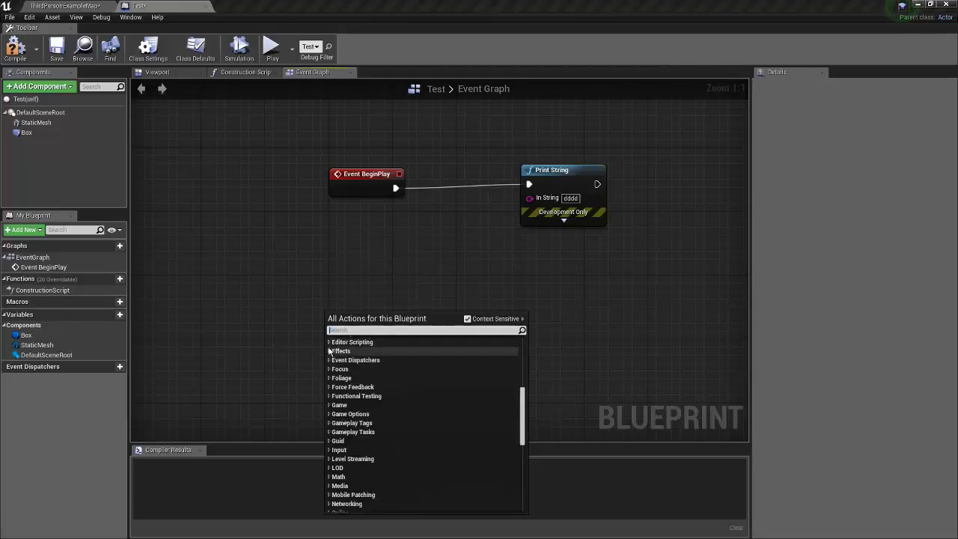
{"action": "scroll", "coordinate": [333, 379], "scroll_direction": "up", "scroll_amount": 2}
{"action": "scroll", "coordinate": [330, 379], "scroll_direction": "up", "scroll_amount": 6}
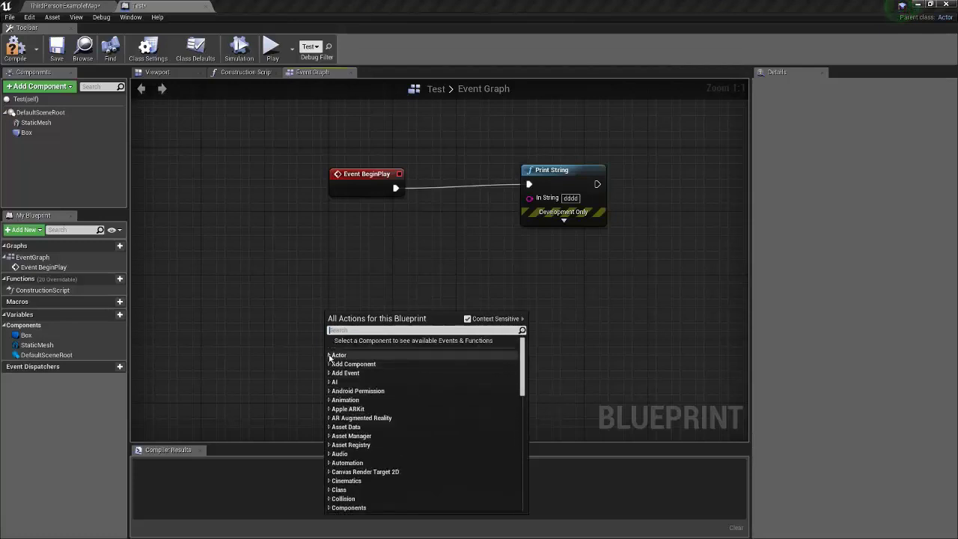
{"action": "left_click", "coordinate": [331, 355]}
{"action": "left_click", "coordinate": [330, 355]}
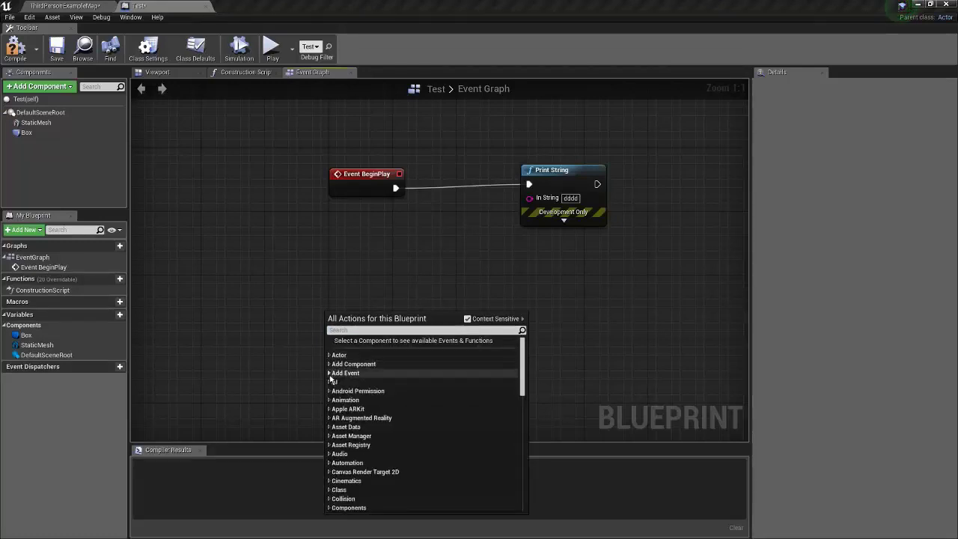
{"action": "left_click", "coordinate": [330, 373]}
{"action": "left_click", "coordinate": [336, 391]}
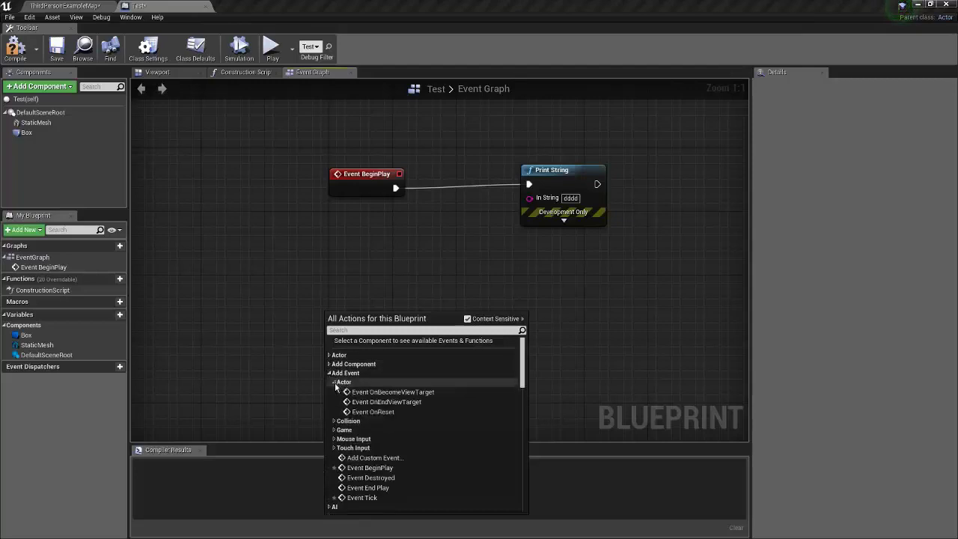
{"action": "left_click", "coordinate": [336, 391]}
{"action": "left_click", "coordinate": [335, 392]}
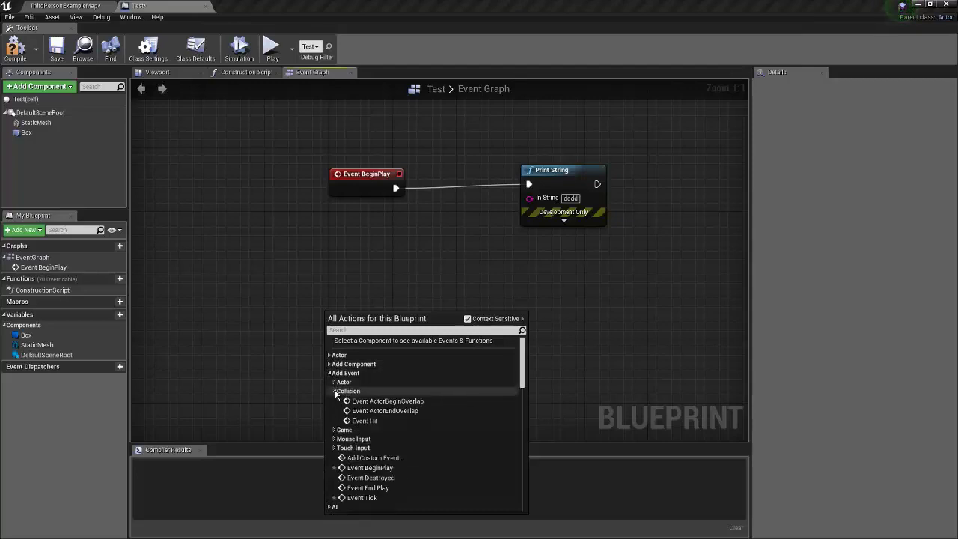
{"action": "left_click", "coordinate": [366, 421]}
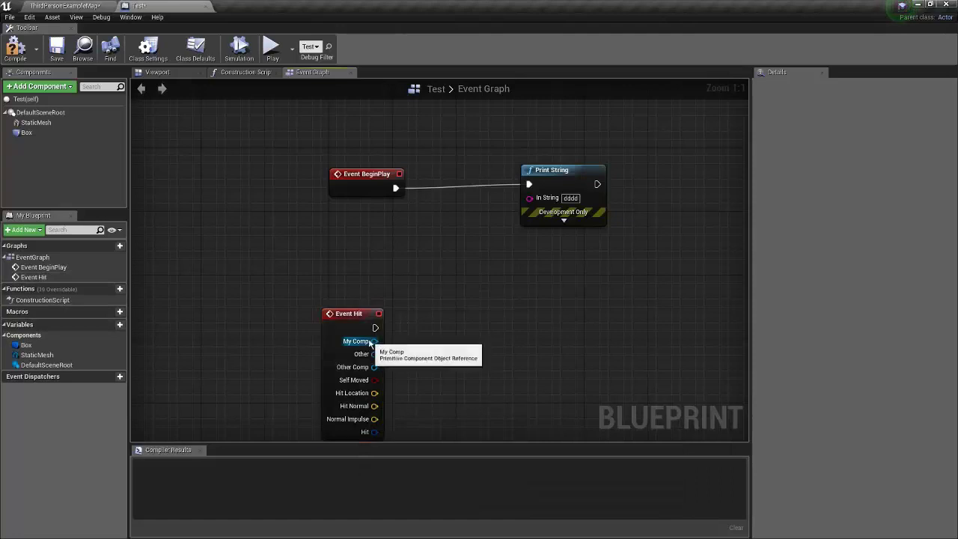
- Wire a Print String node to Event Hit, clear its Hello text, and compile
{"action": "left_click_drag", "start_coordinate": [375, 327], "coordinate": [473, 332]}
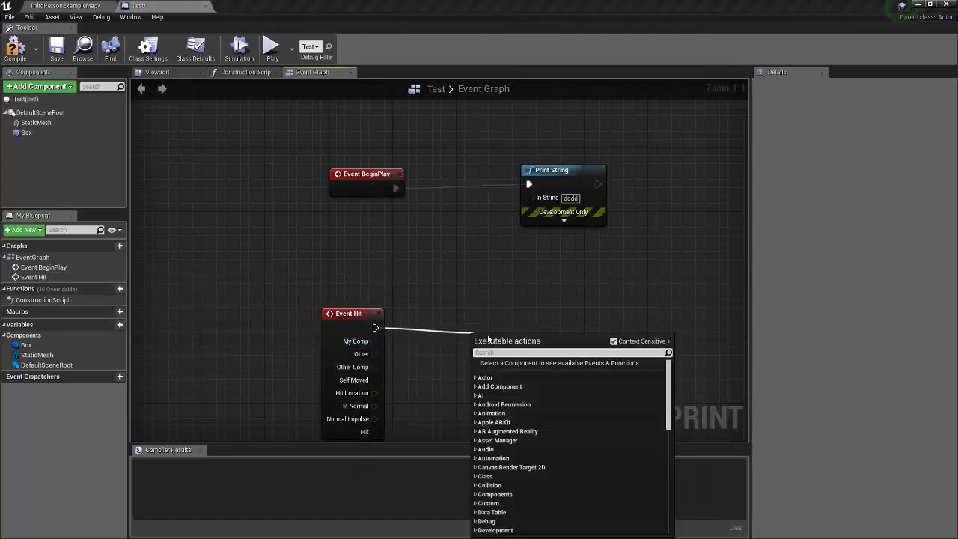
{"action": "type", "text": "print"}
{"action": "key", "text": "Return"}
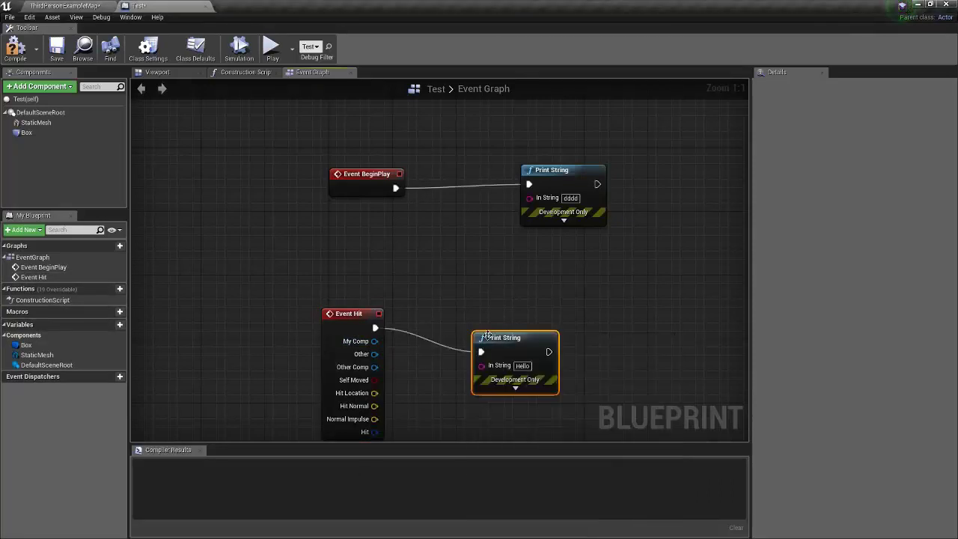
{"action": "key", "text": "BackSpace"}
{"action": "type", "text": "OE"}
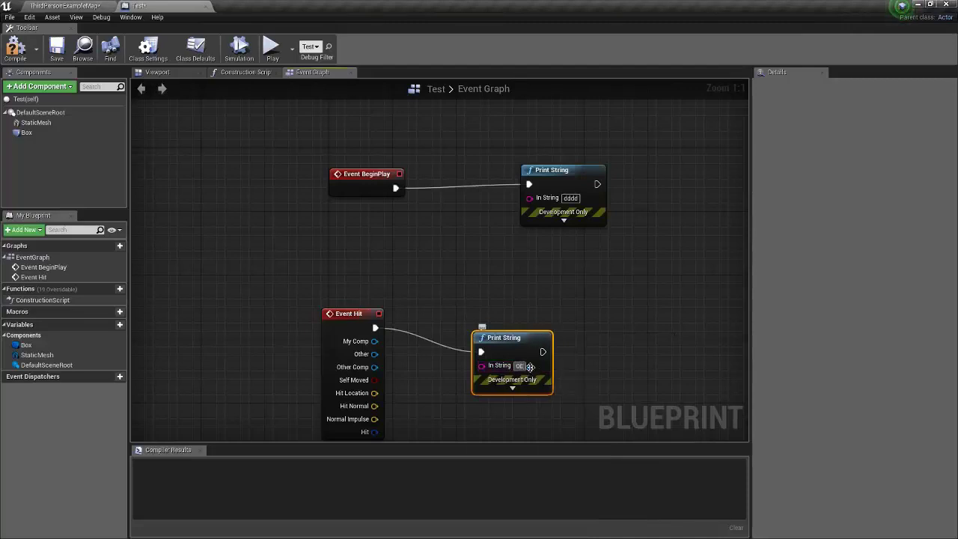
{"action": "left_click", "coordinate": [512, 270]}
{"action": "left_click", "coordinate": [15, 48]}
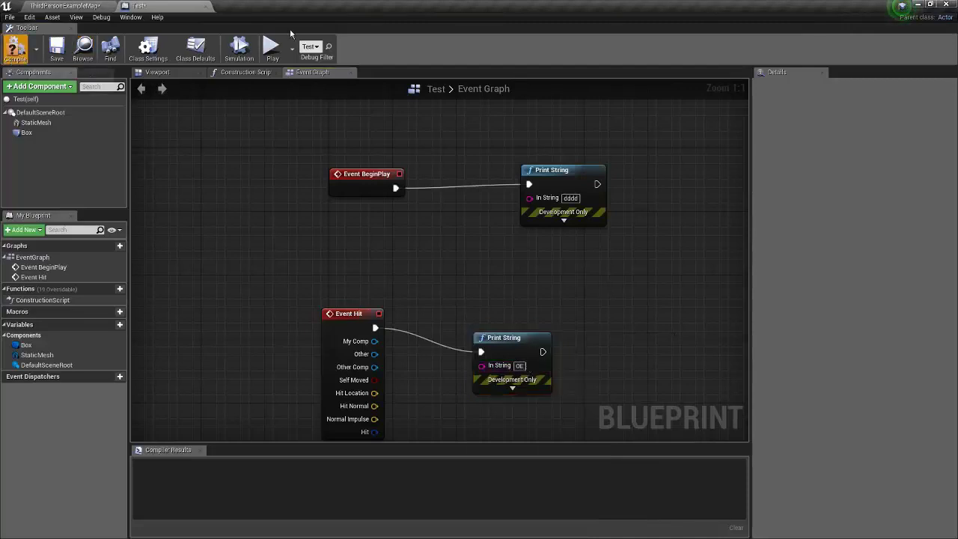
- Place a test Blueprint instance in the level and play-test by walking and jumping toward the stairs
{"action": "left_click", "coordinate": [66, 5]}
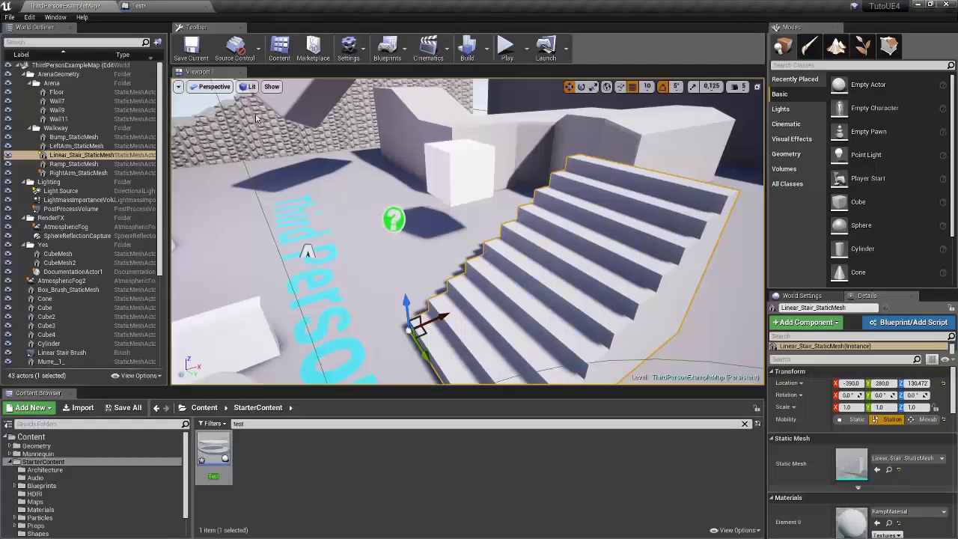
{"action": "left_click_drag", "start_coordinate": [213, 449], "coordinate": [267, 213]}
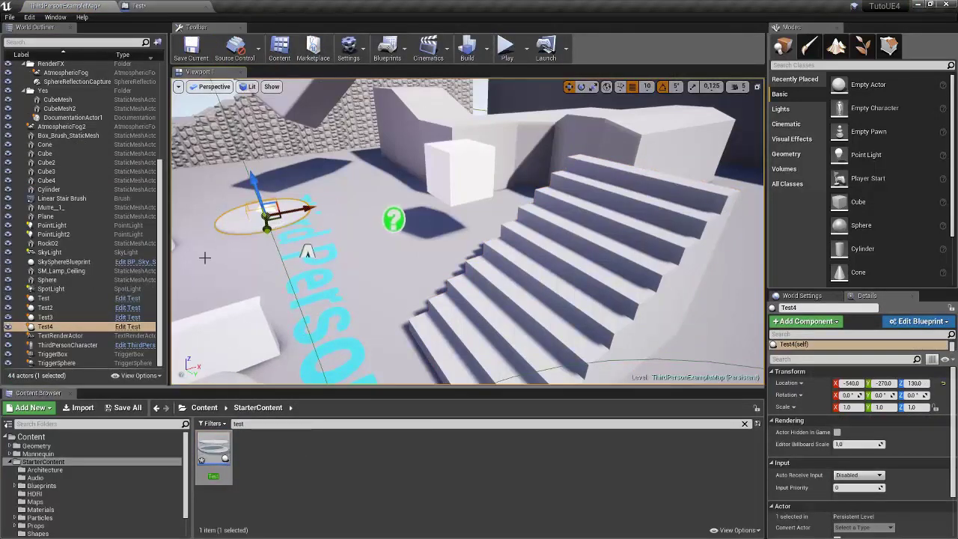
{"action": "left_click", "coordinate": [509, 52]}
{"action": "key", "text": "w"}
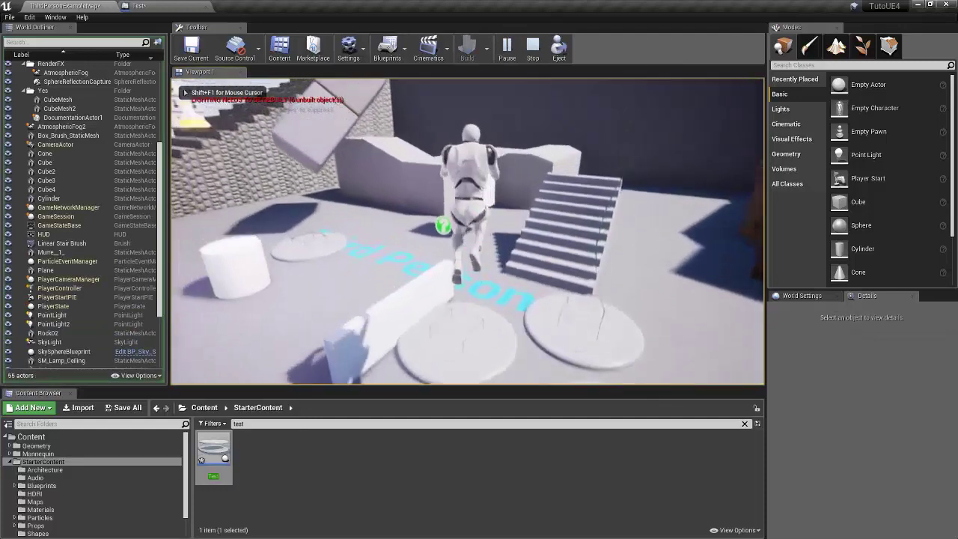
{"action": "key", "text": "space"}
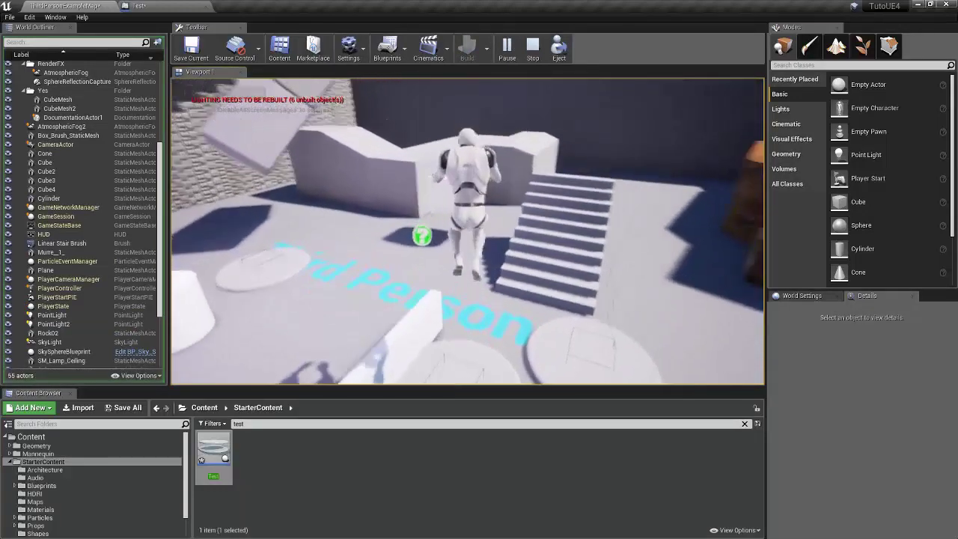
{"action": "key", "text": "w"}
{"action": "key", "text": "w"}
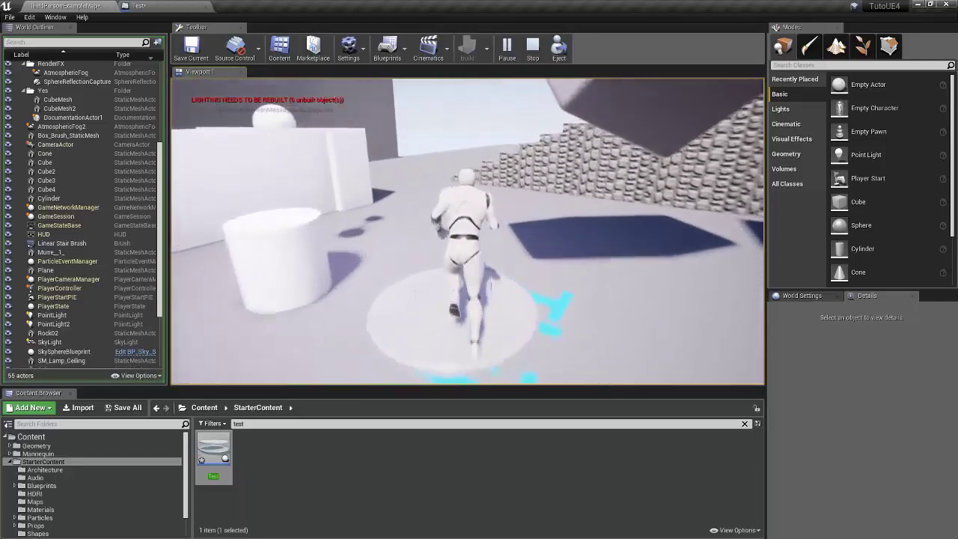
{"action": "key", "text": "Escape"}
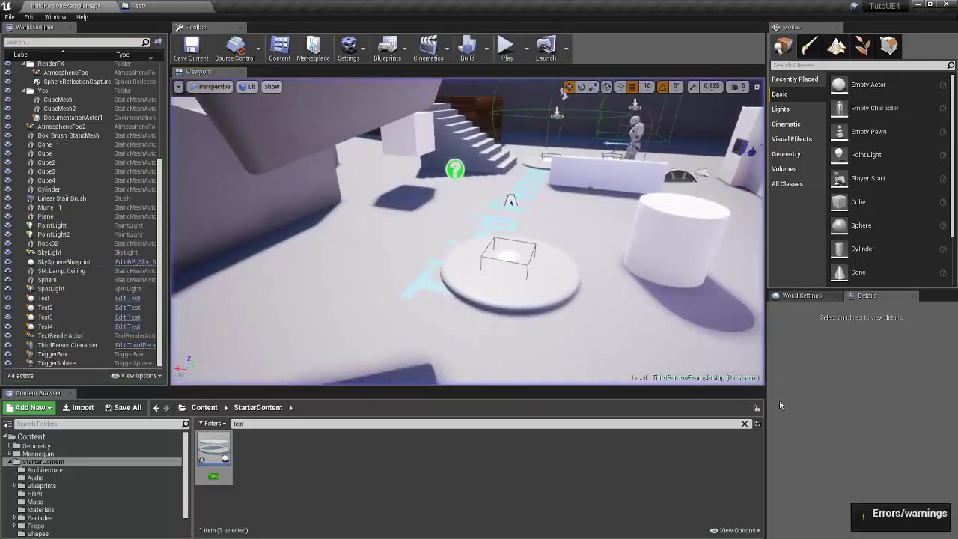
- Select the Test4 platform, play again running onto the platforms, then reselect Test4
{"action": "left_click", "coordinate": [511, 248]}
{"action": "left_click", "coordinate": [507, 47]}
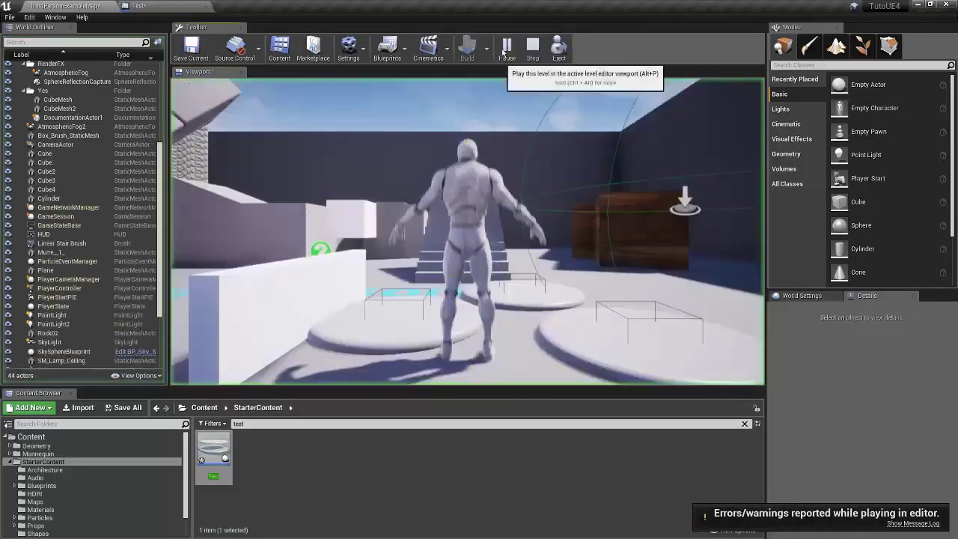
{"action": "key", "text": "w"}
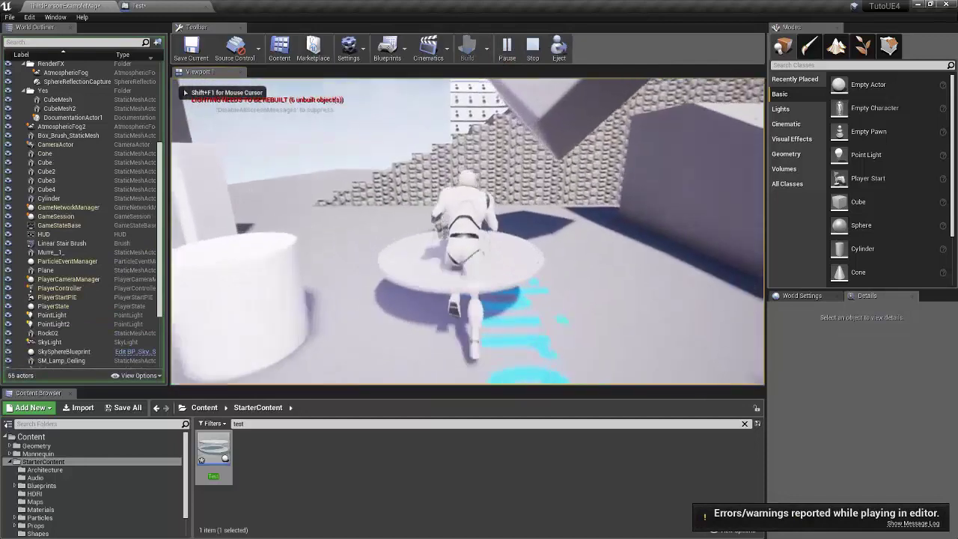
{"action": "key", "text": "Escape"}
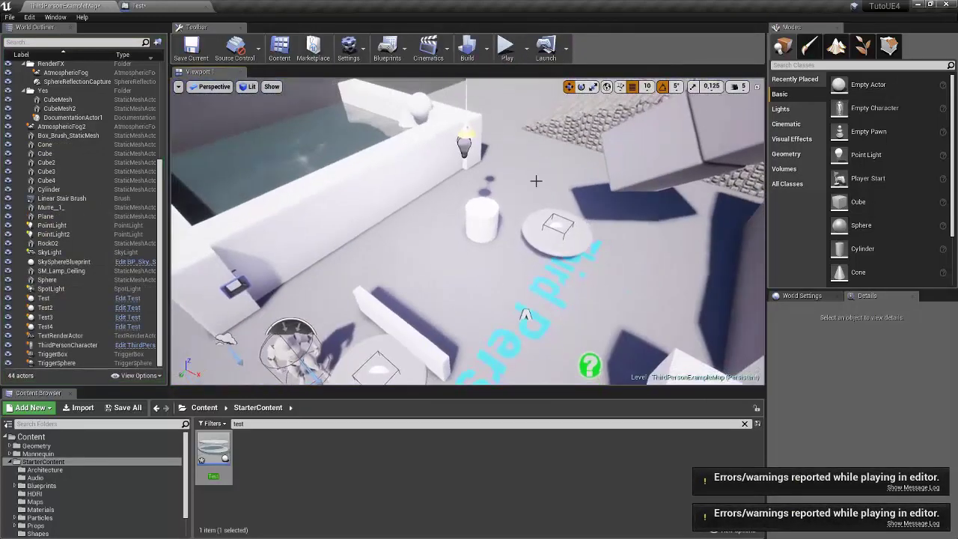
{"action": "left_click", "coordinate": [548, 237]}
{"action": "double_click", "coordinate": [548, 237]}
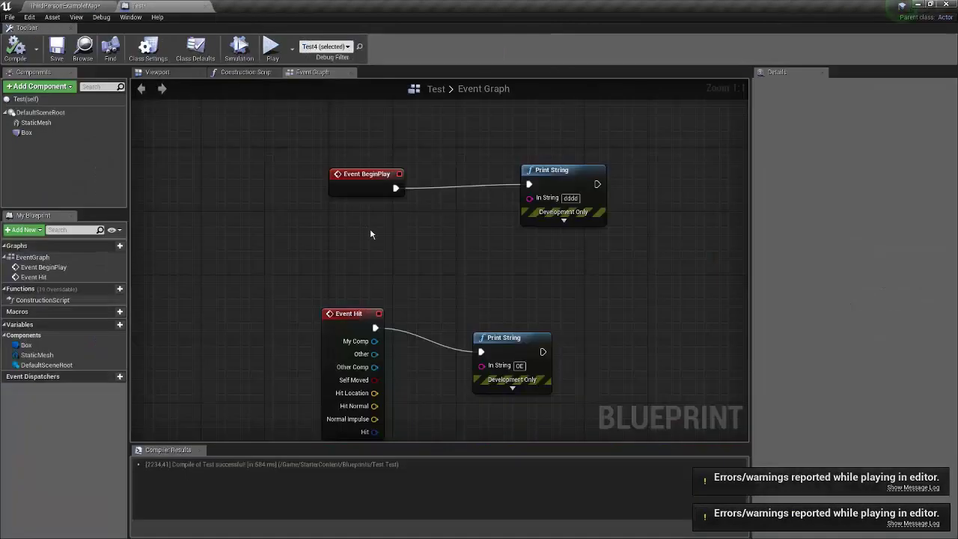
{"action": "left_click", "coordinate": [435, 237]}
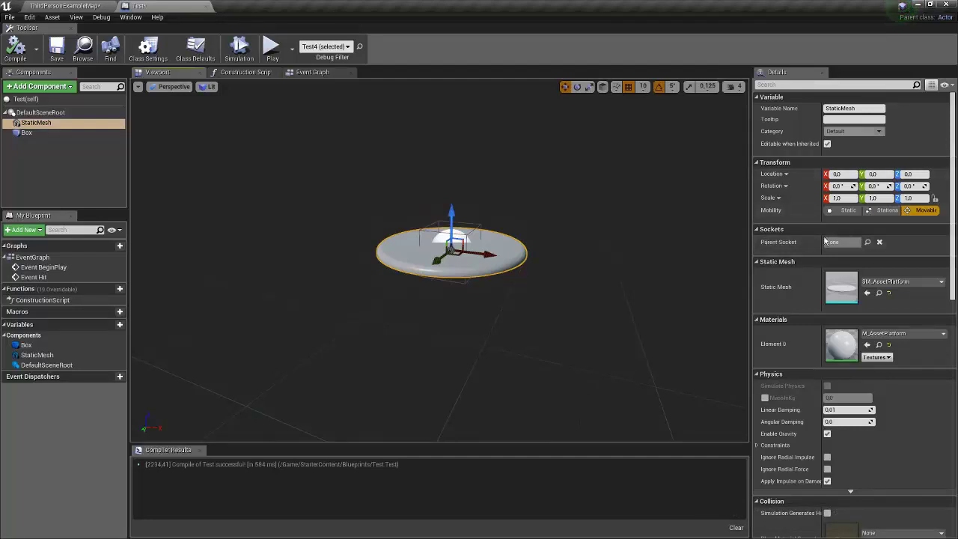
{"action": "scroll", "coordinate": [891, 270], "scroll_direction": "down", "scroll_amount": 2}
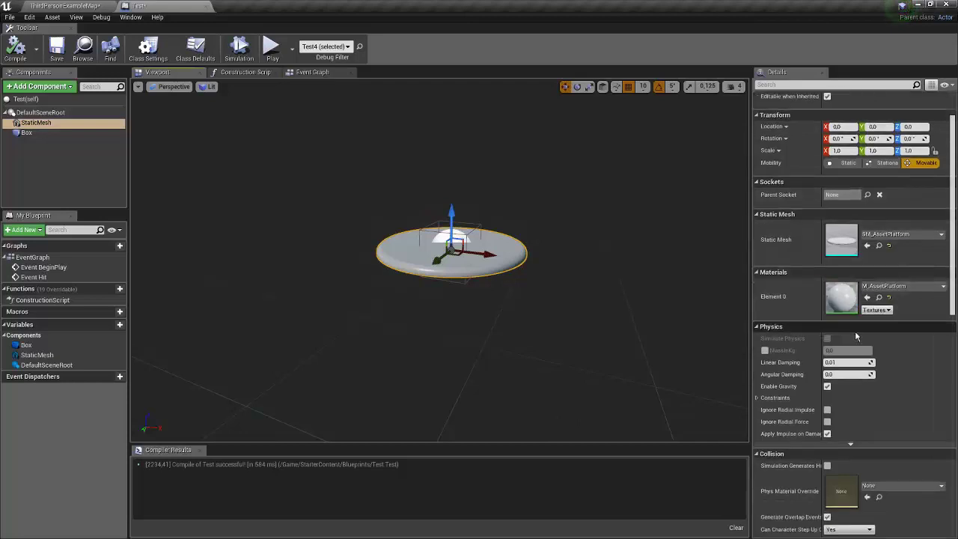
{"action": "scroll", "coordinate": [877, 292], "scroll_direction": "down", "scroll_amount": 2}
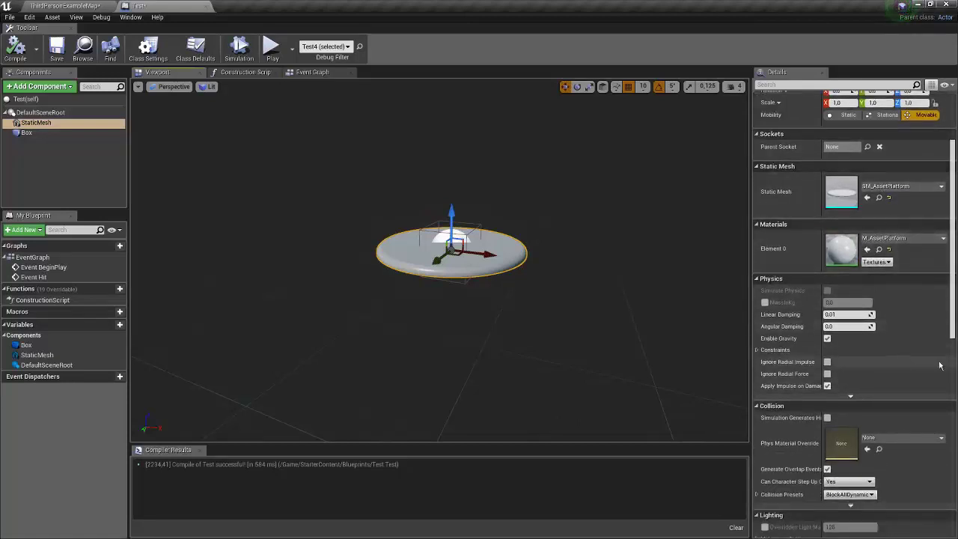
{"action": "scroll", "coordinate": [934, 348], "scroll_direction": "down", "scroll_amount": 3}
{"action": "scroll", "coordinate": [951, 343], "scroll_direction": "down", "scroll_amount": 5}
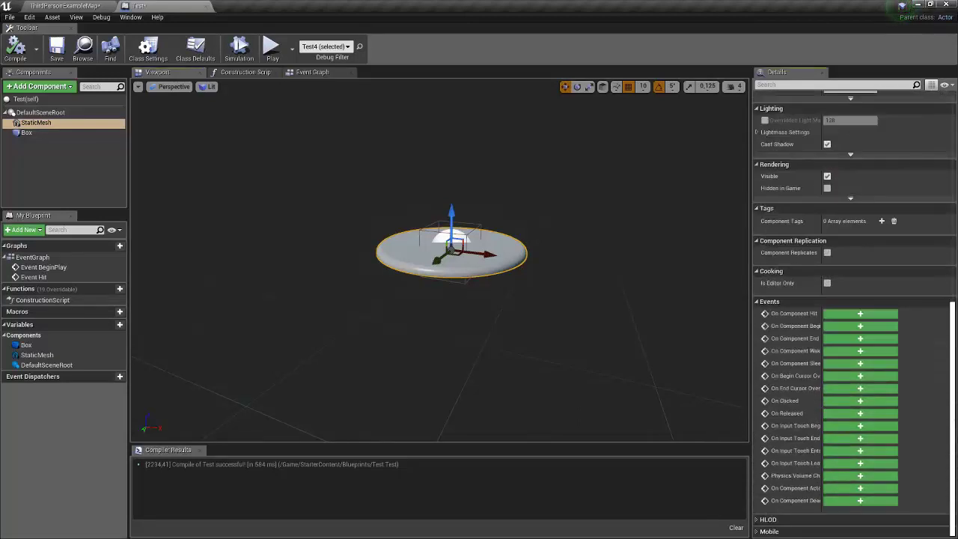
{"action": "scroll", "coordinate": [951, 342], "scroll_direction": "up", "scroll_amount": 7}
{"action": "scroll", "coordinate": [956, 179], "scroll_direction": "up", "scroll_amount": 5}
{"action": "scroll", "coordinate": [956, 178], "scroll_direction": "down", "scroll_amount": 4}
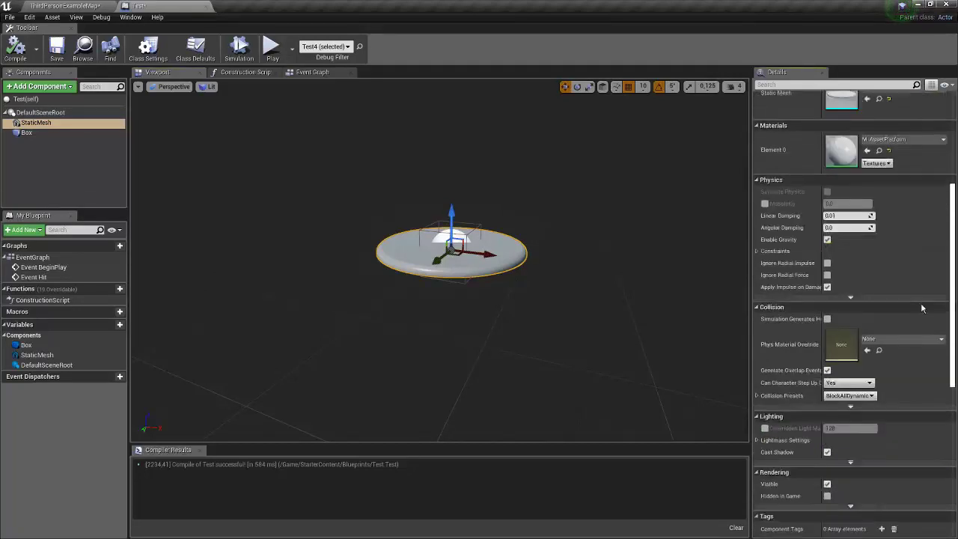
{"action": "scroll", "coordinate": [955, 203], "scroll_direction": "up", "scroll_amount": 4}
{"action": "scroll", "coordinate": [955, 236], "scroll_direction": "down", "scroll_amount": 1}
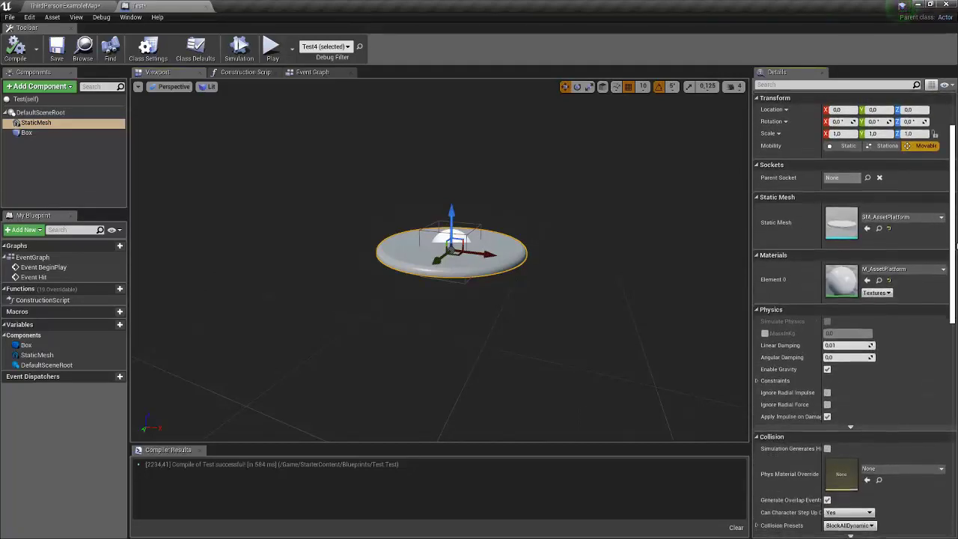
{"action": "scroll", "coordinate": [954, 237], "scroll_direction": "down", "scroll_amount": 3}
{"action": "scroll", "coordinate": [955, 237], "scroll_direction": "down", "scroll_amount": 3}
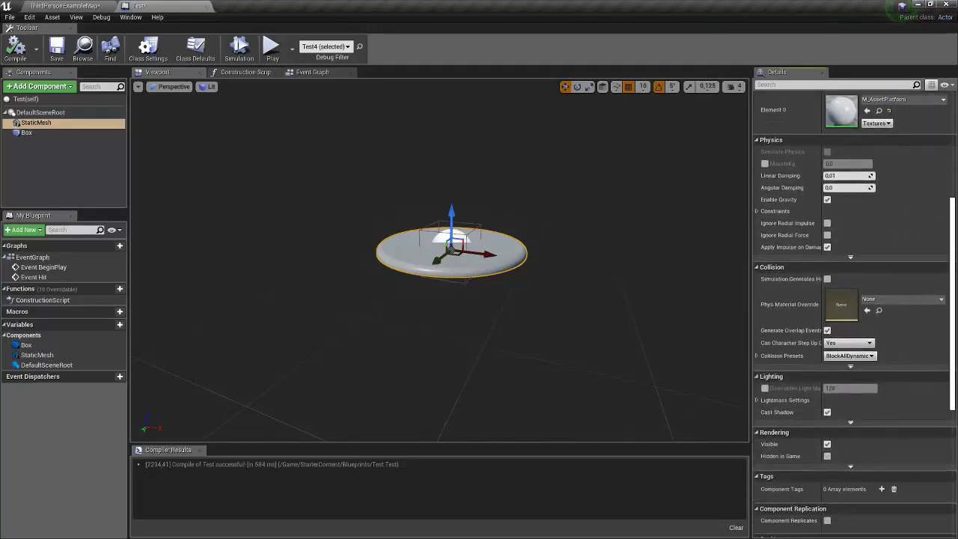
{"action": "scroll", "coordinate": [955, 236], "scroll_direction": "down", "scroll_amount": 4}
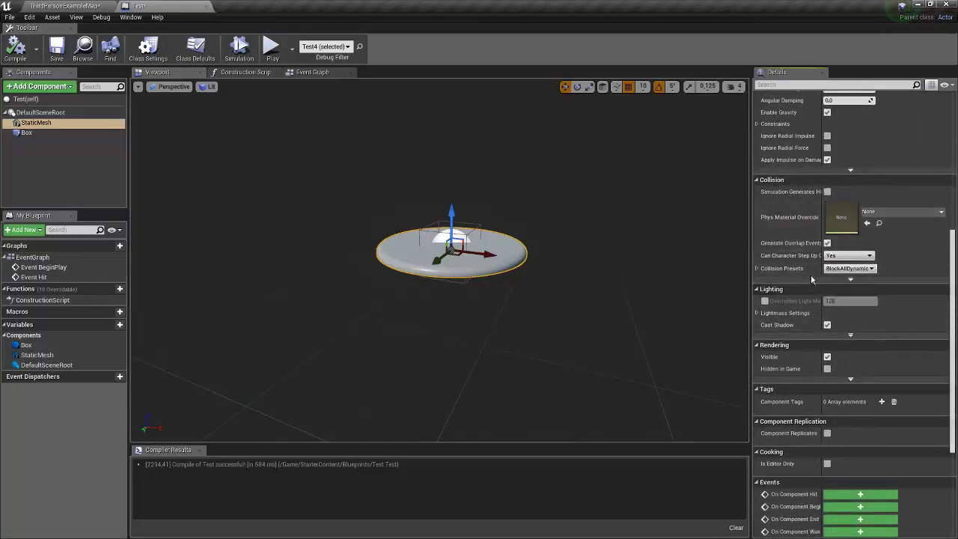
{"action": "left_click", "coordinate": [850, 279]}
{"action": "left_click", "coordinate": [850, 367]}
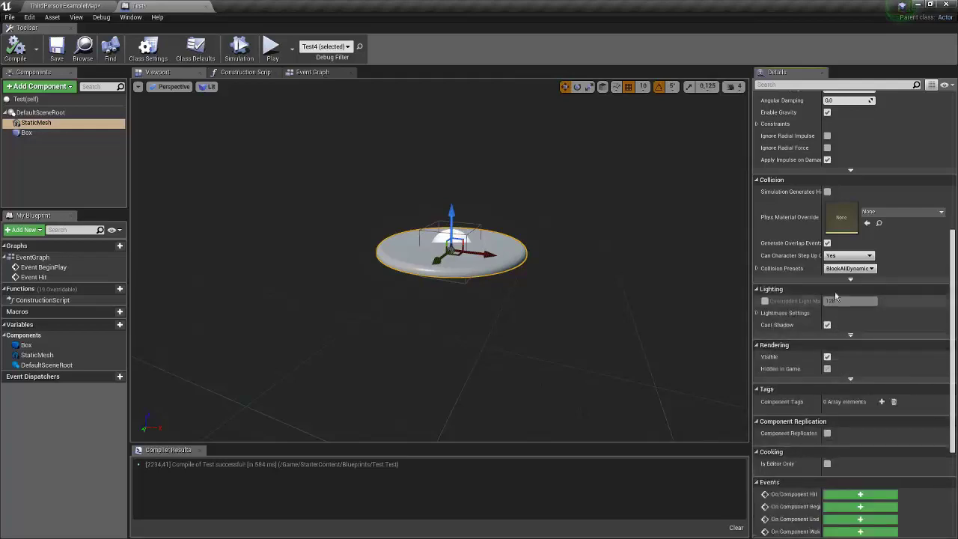
{"action": "left_click", "coordinate": [850, 268]}
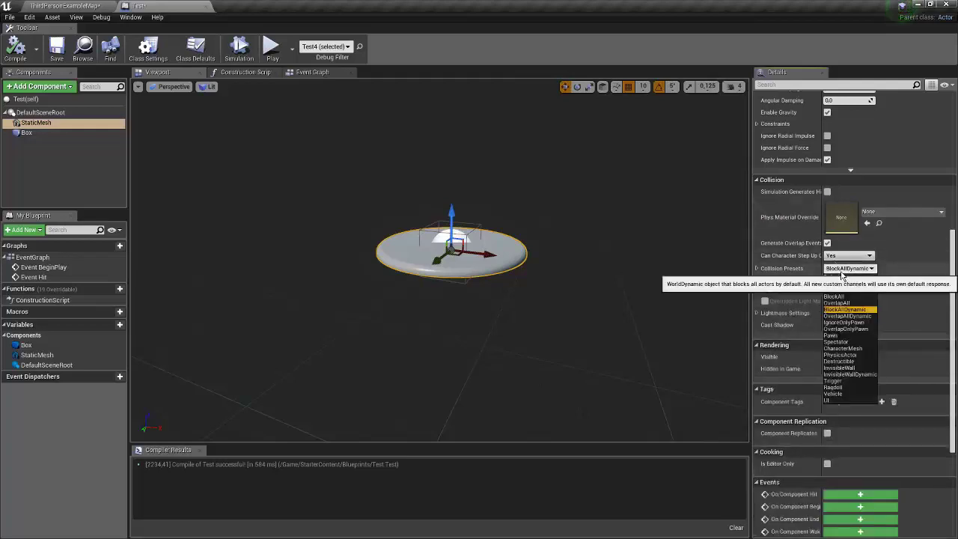
{"action": "left_click", "coordinate": [887, 274]}
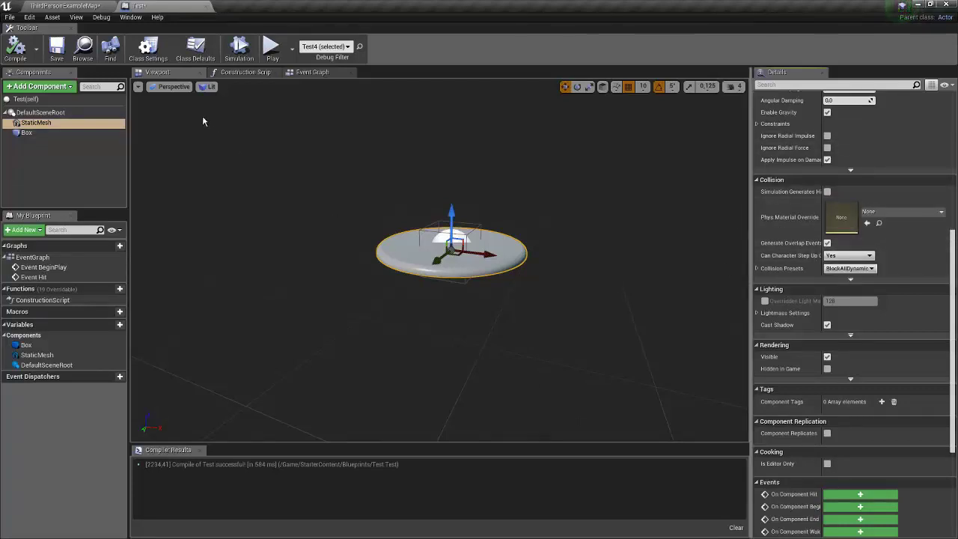
{"action": "left_click", "coordinate": [65, 150]}
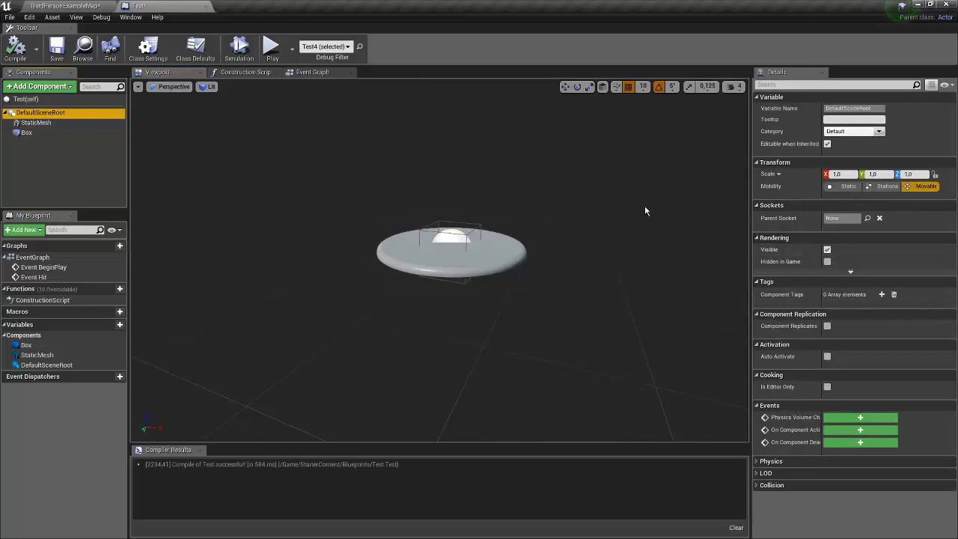
- Filter StaticMesh's details by 'colli' and enable Simulation Generates Hit Events
{"action": "left_click", "coordinate": [36, 122]}
{"action": "left_click", "coordinate": [30, 132]}
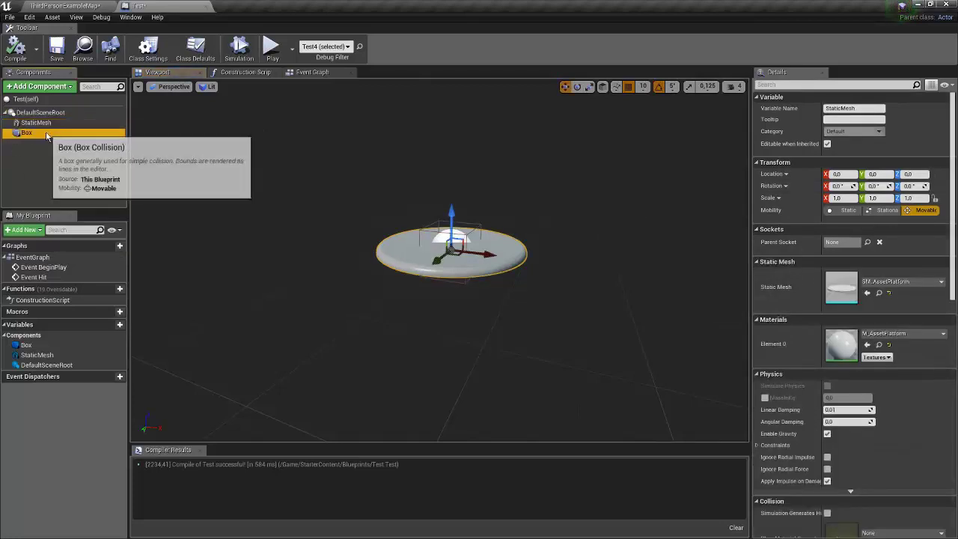
{"action": "left_click", "coordinate": [36, 123]}
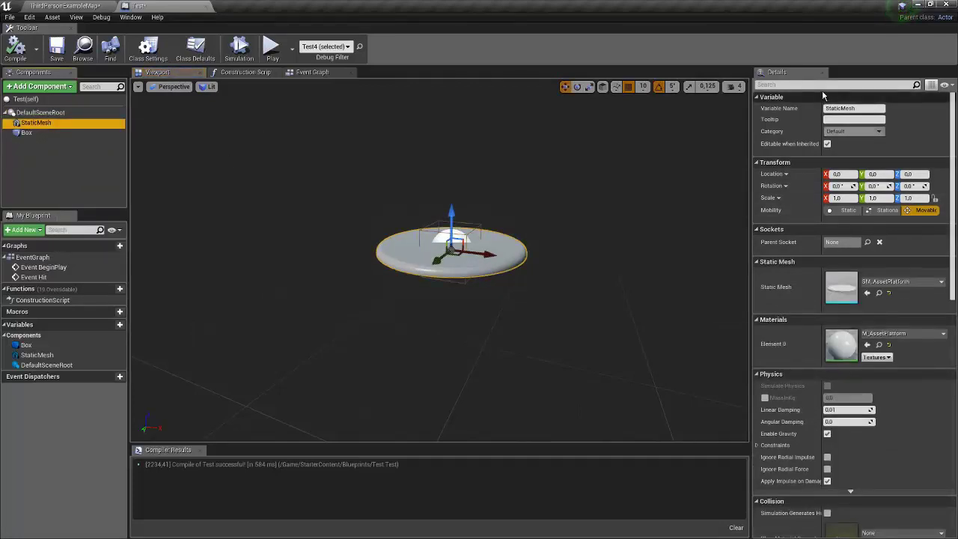
{"action": "left_click", "coordinate": [820, 85]}
{"action": "type", "text": "coll"}
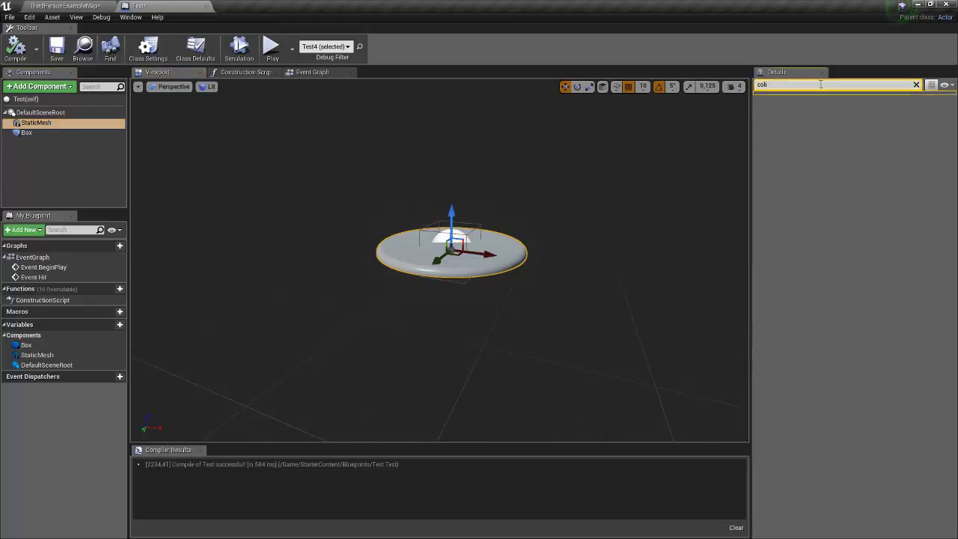
{"action": "left_click", "coordinate": [916, 85]}
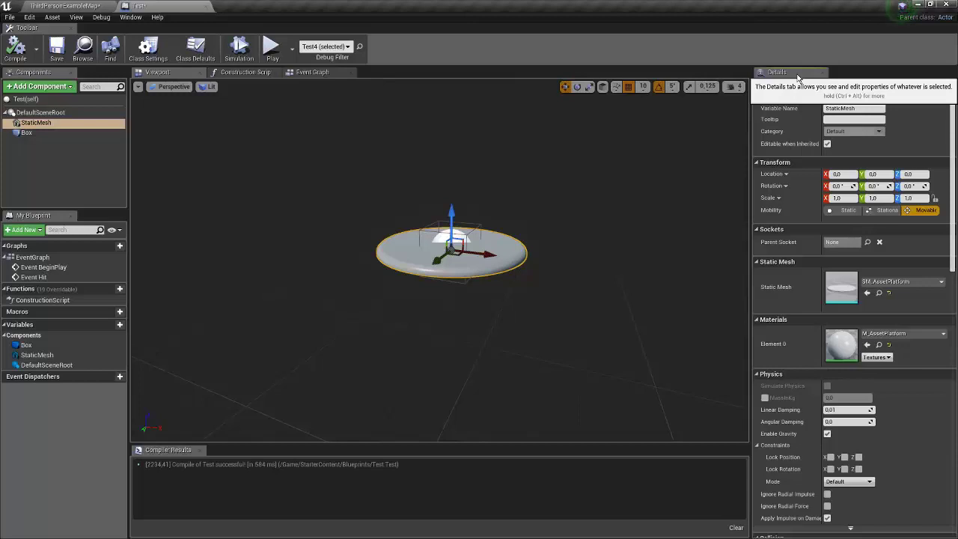
{"action": "type", "text": "colli"}
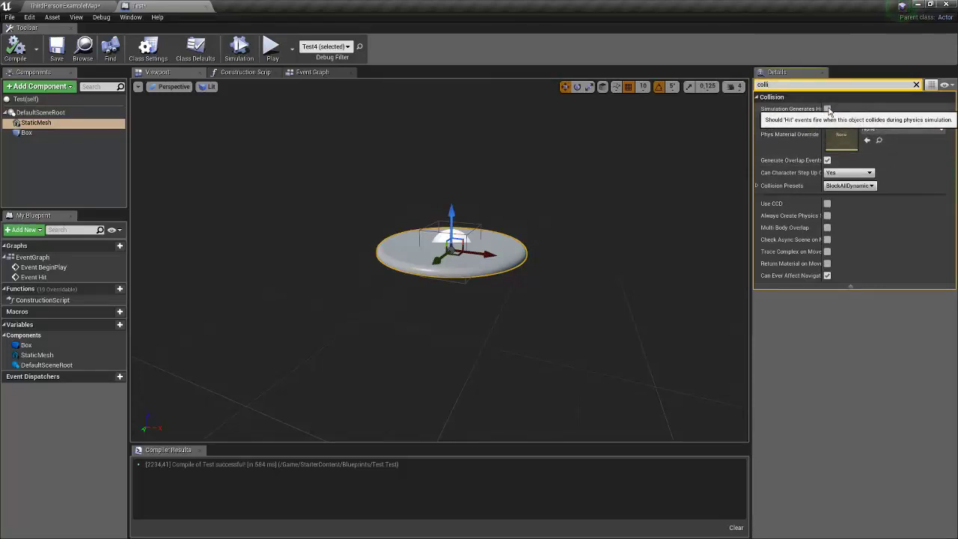
{"action": "left_click", "coordinate": [828, 109]}
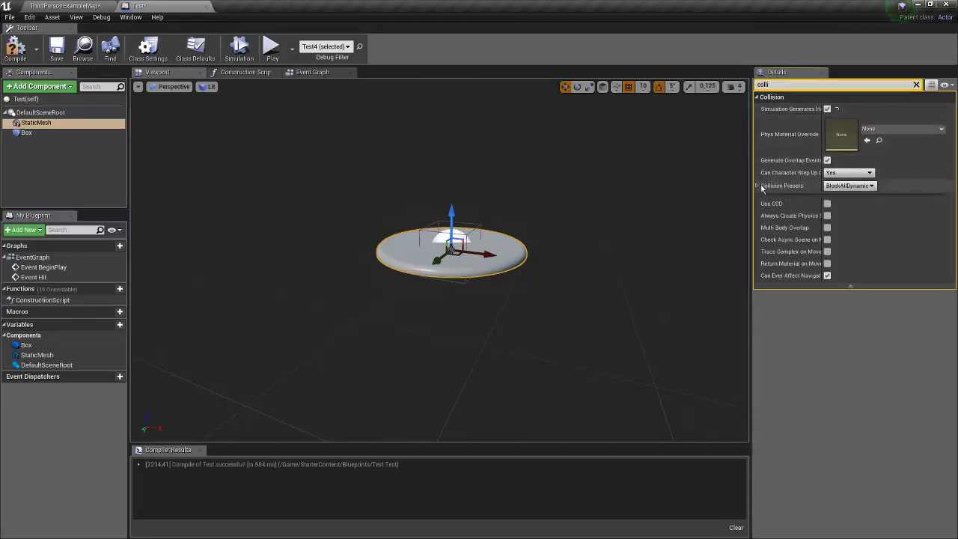
- Keep step-up on Yes and the BlockAllDynamic preset, then expand Collision Presets
{"action": "left_click", "coordinate": [846, 174]}
{"action": "left_click", "coordinate": [847, 175]}
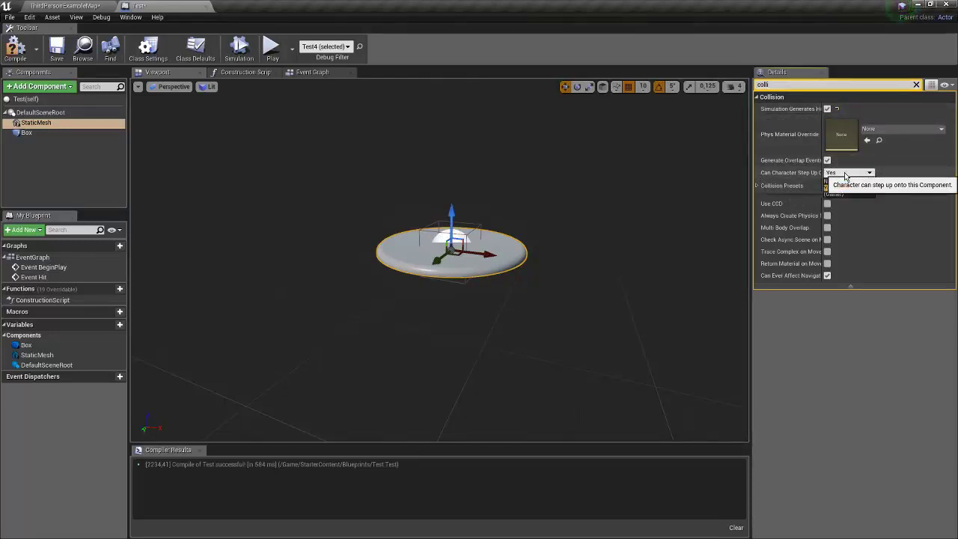
{"action": "left_click", "coordinate": [849, 185]}
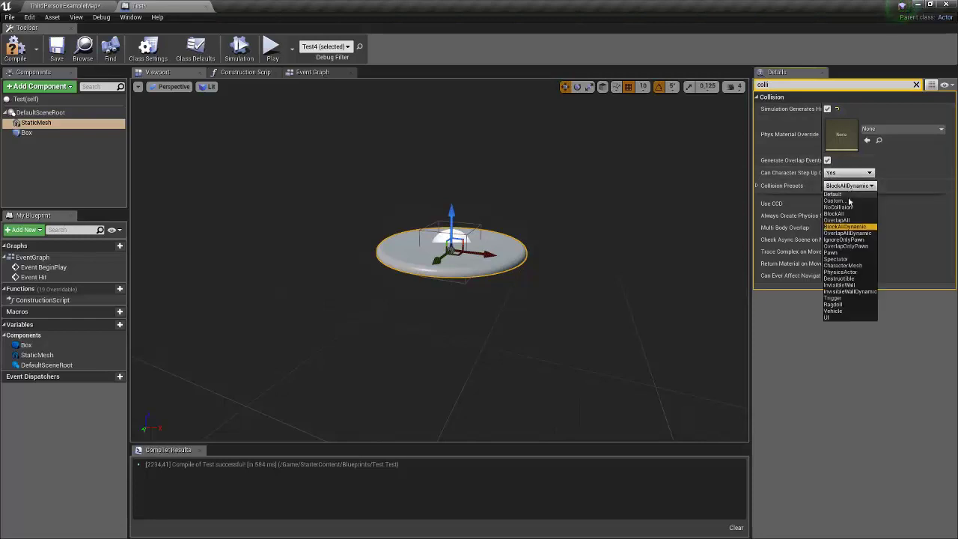
{"action": "left_click", "coordinate": [852, 226]}
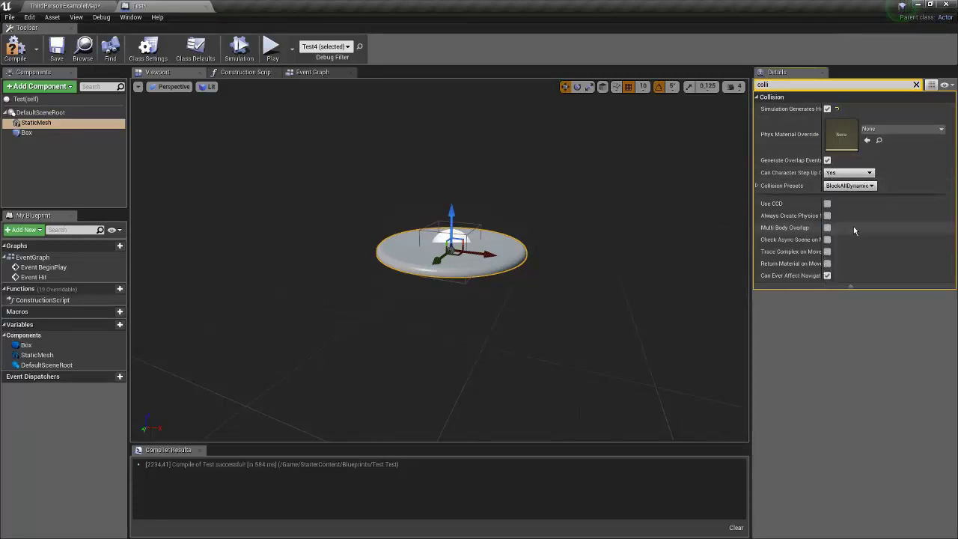
{"action": "left_click", "coordinate": [757, 186]}
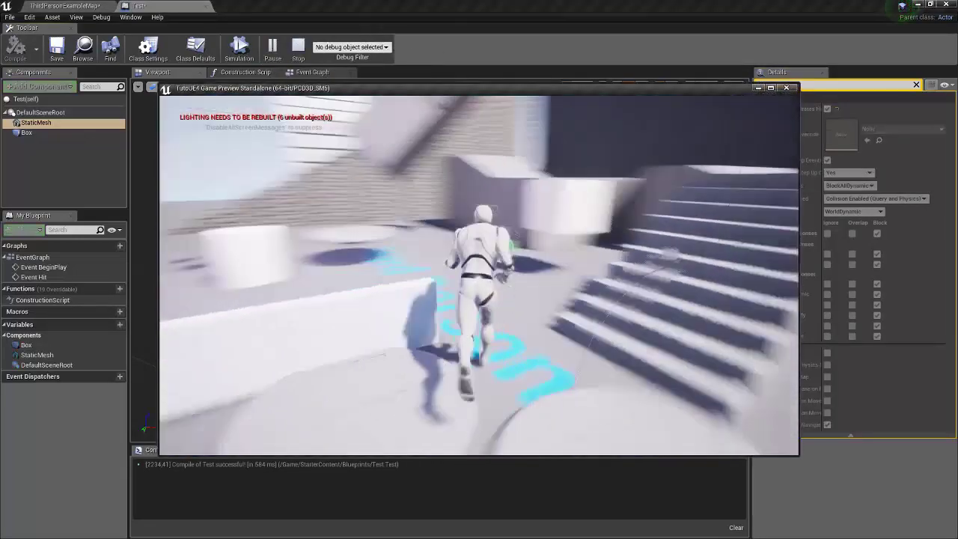
- Stop the play-test, select the Test4 disc actor, and open its Blueprint with Ctrl+E
{"action": "key", "text": "grave"}
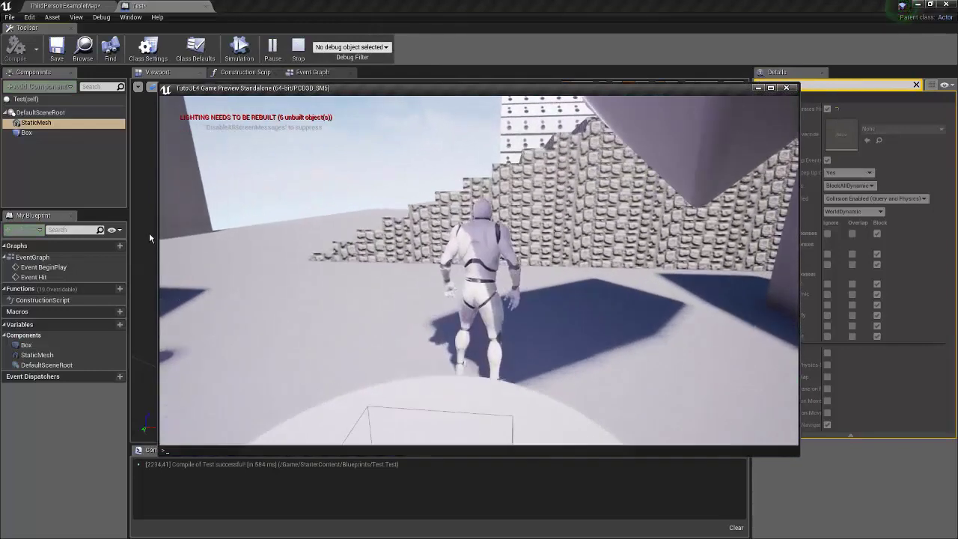
{"action": "key", "text": "Escape"}
{"action": "left_click", "coordinate": [66, 6]}
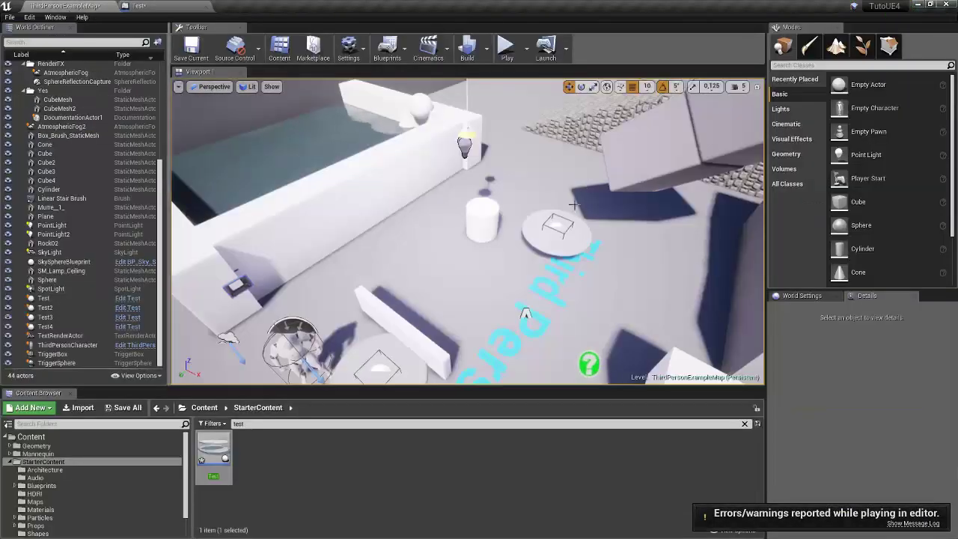
{"action": "left_click", "coordinate": [562, 226]}
{"action": "scroll", "coordinate": [850, 419], "scroll_direction": "down", "scroll_amount": 5}
{"action": "scroll", "coordinate": [850, 420], "scroll_direction": "down", "scroll_amount": 5}
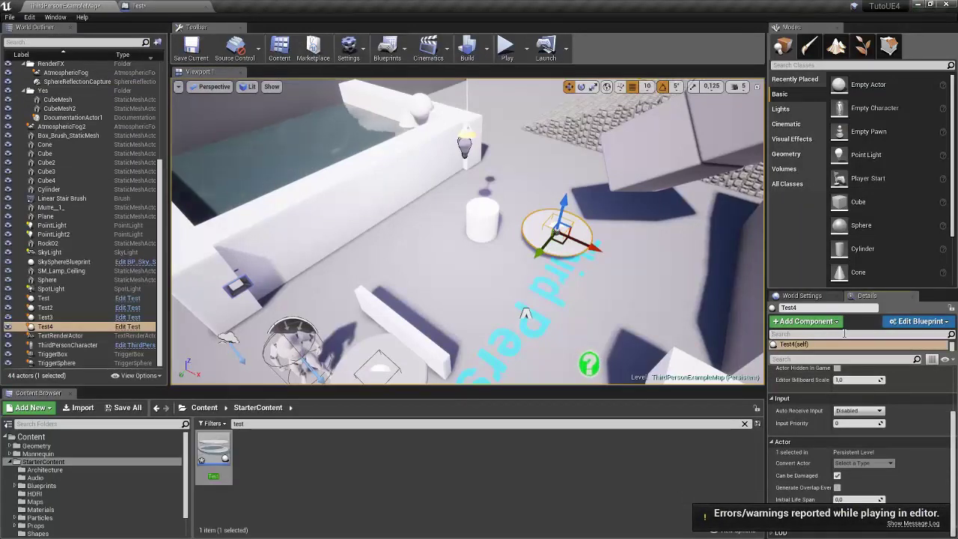
{"action": "type", "text": "coll"}
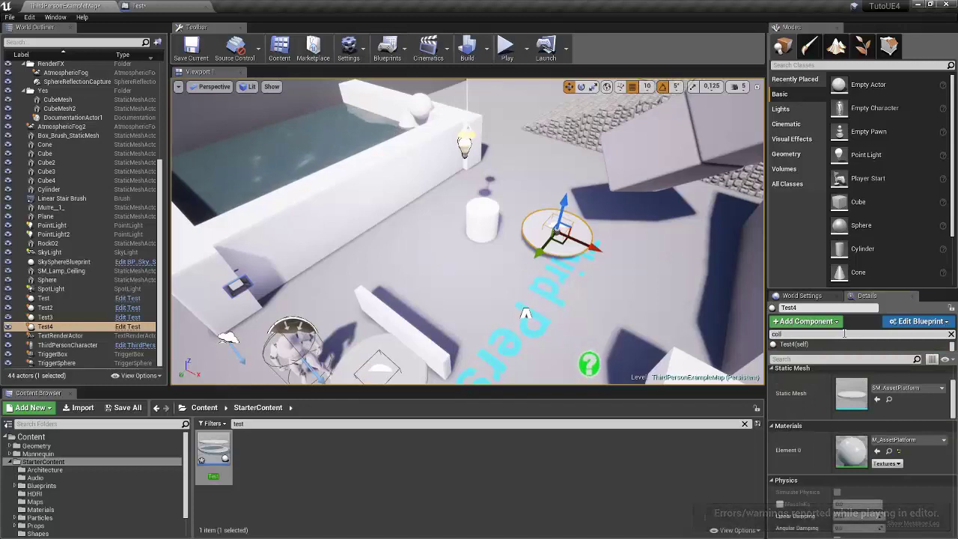
{"action": "type", "text": "is"}
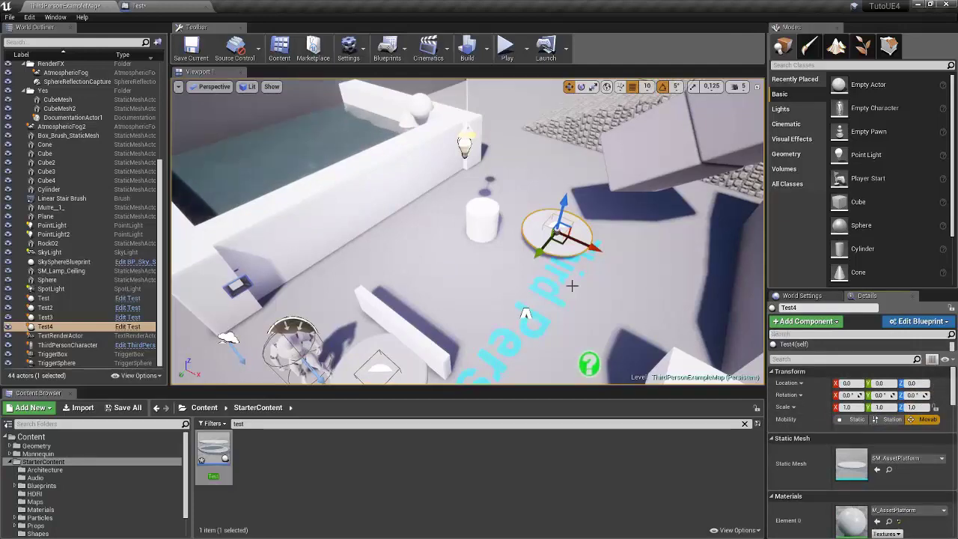
{"action": "key", "text": "ctrl+e"}
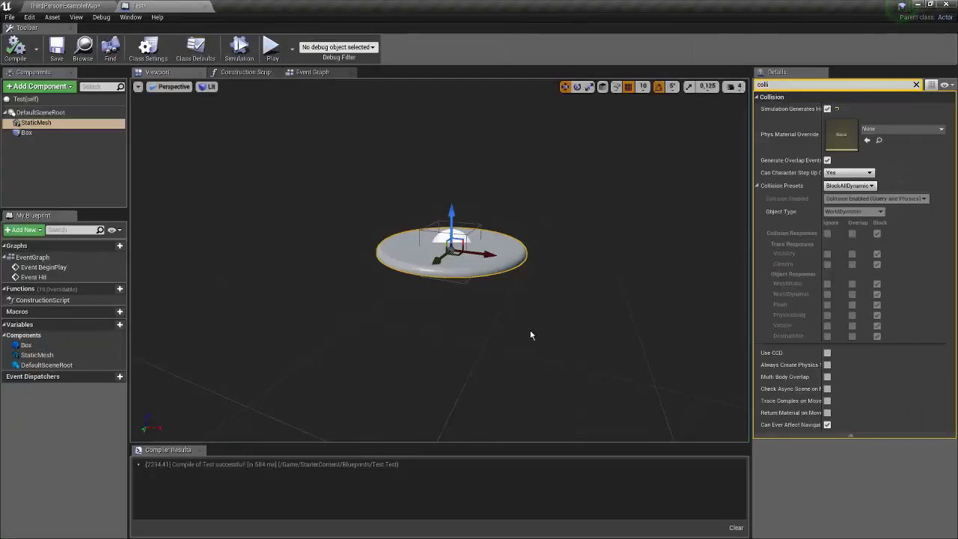
{"action": "left_click", "coordinate": [916, 84]}
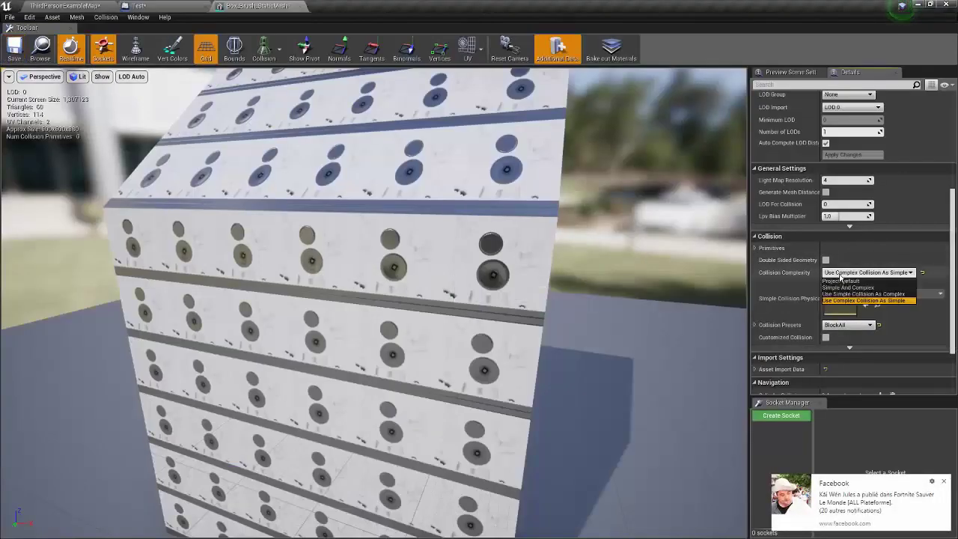
- Play-test running into the box, then check and close the Box_Brush_StaticMesh asset editor
{"action": "left_click", "coordinate": [945, 482]}
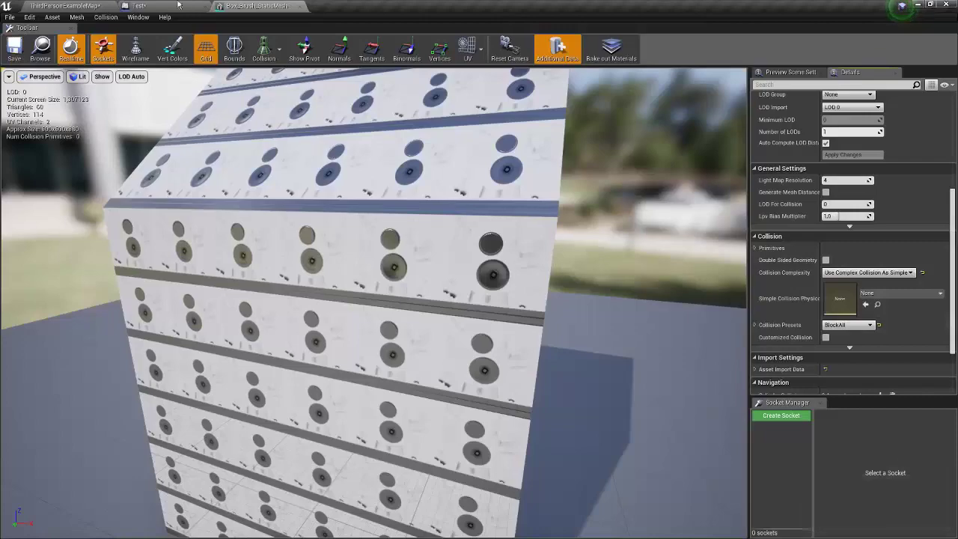
{"action": "left_click", "coordinate": [172, 6]}
{"action": "left_click", "coordinate": [272, 48]}
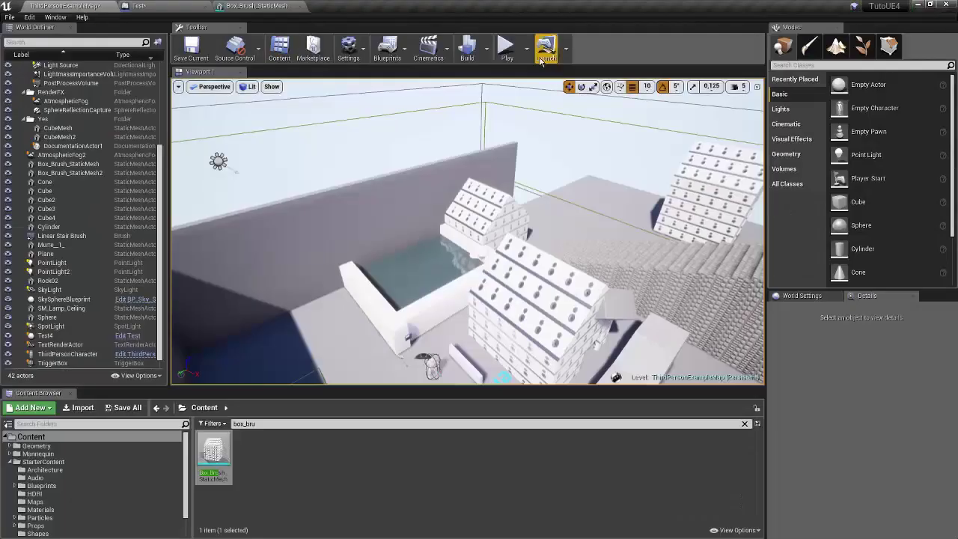
{"action": "key", "text": "w"}
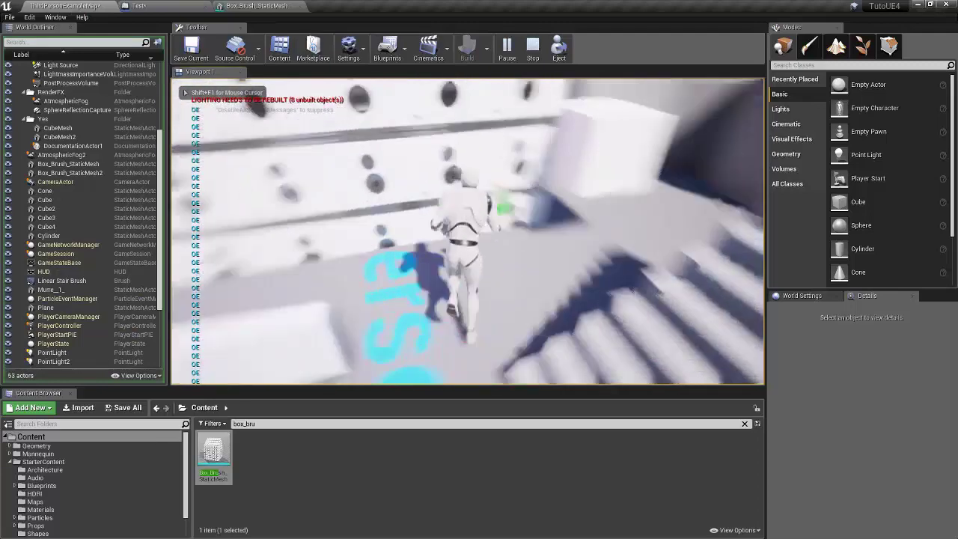
{"action": "key", "text": "Escape"}
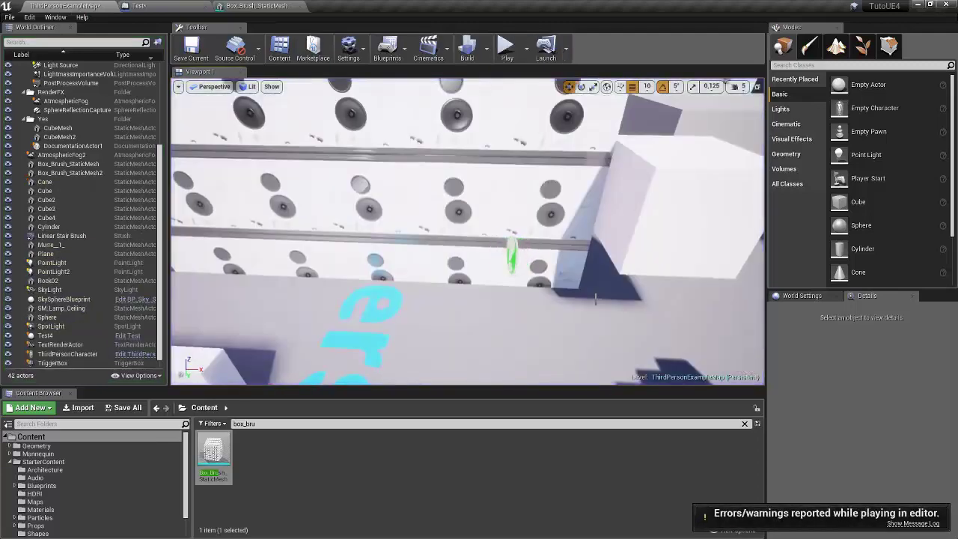
{"action": "left_click", "coordinate": [254, 6]}
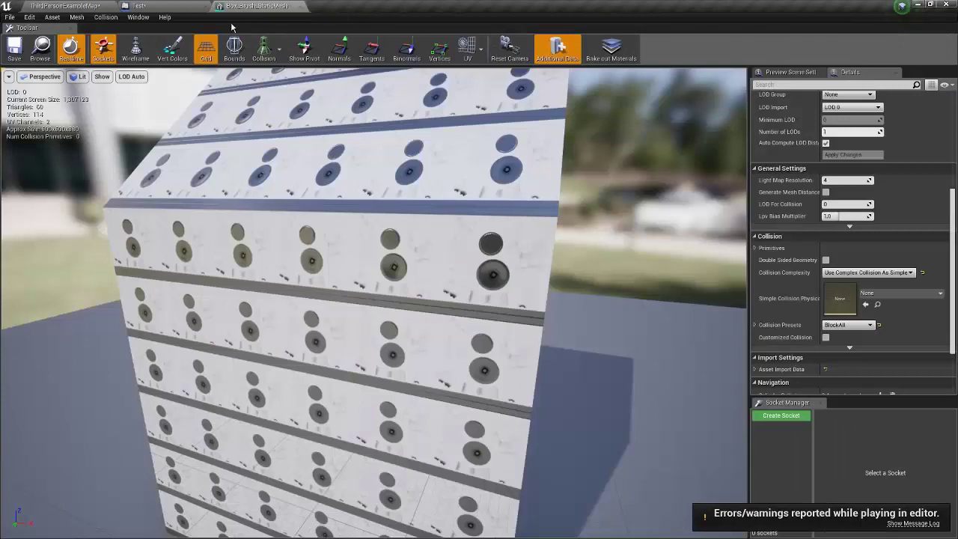
{"action": "left_click", "coordinate": [303, 6]}
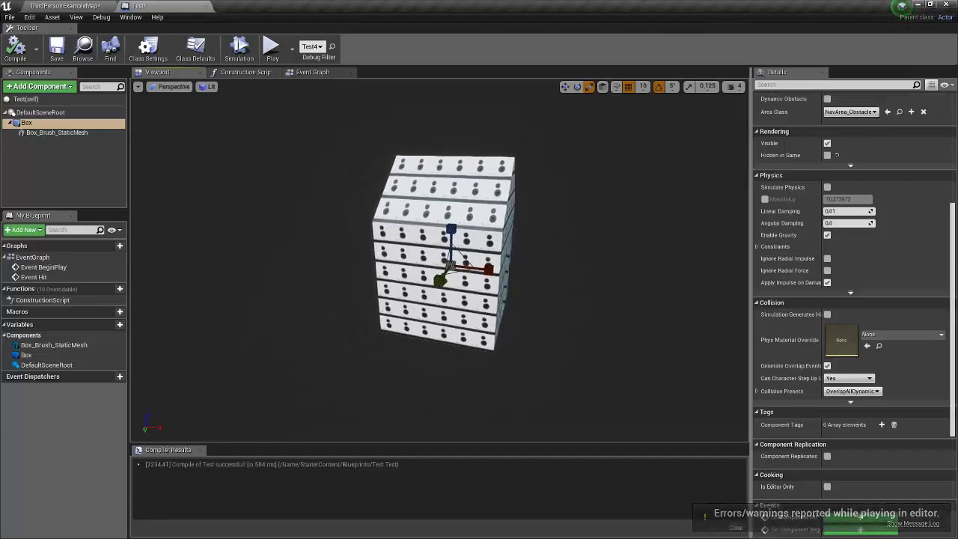
{"action": "mouse_move", "coordinate": [449, 274]}
{"action": "right_mouse_down"}
{"action": "mouse_move", "coordinate": [352, 300]}
{"action": "mouse_move", "coordinate": [419, 285]}
{"action": "right_mouse_up"}
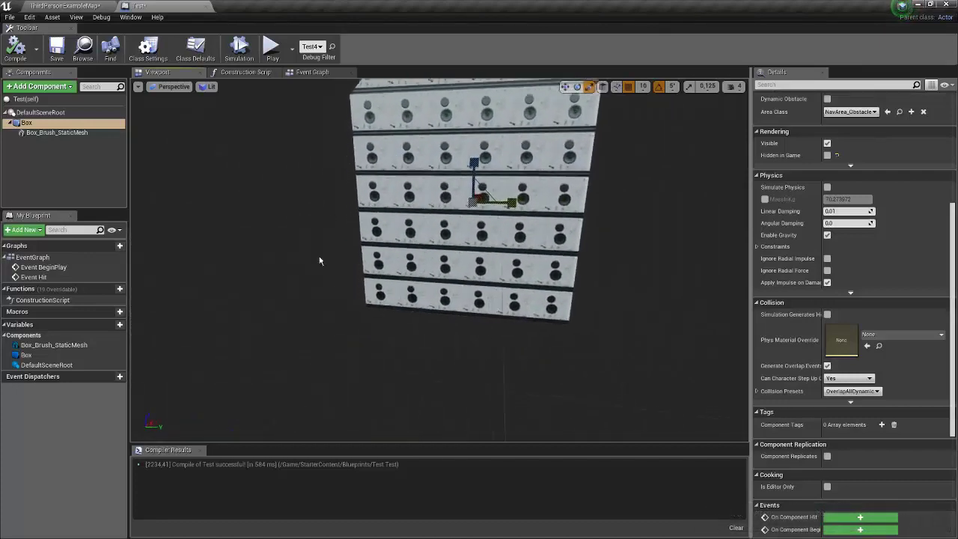
{"action": "left_click", "coordinate": [83, 142]}
{"action": "left_click", "coordinate": [74, 133]}
{"action": "right_click_drag", "start_coordinate": [247, 180], "coordinate": [211, 138]}
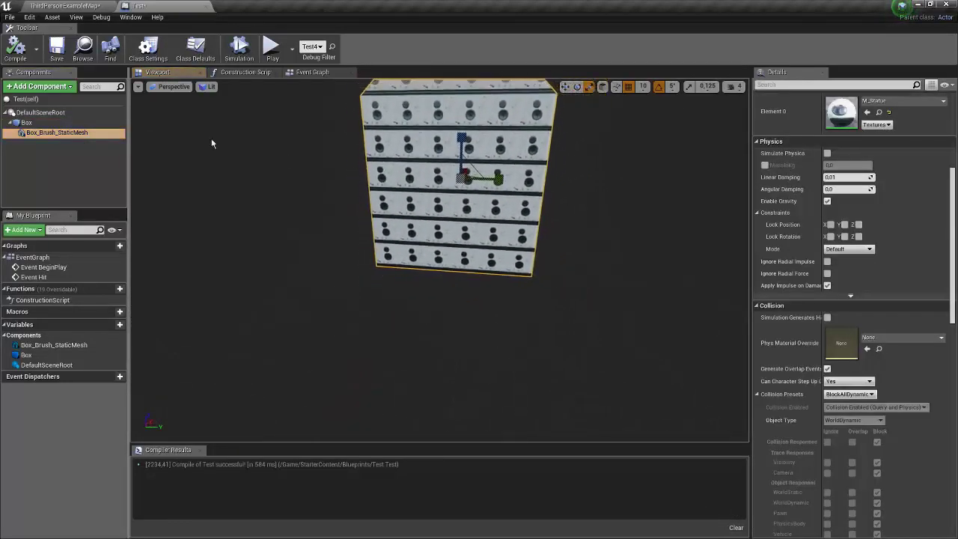
{"action": "left_click", "coordinate": [26, 122]}
{"action": "scroll", "coordinate": [464, 177], "scroll_direction": "up", "scroll_amount": 5}
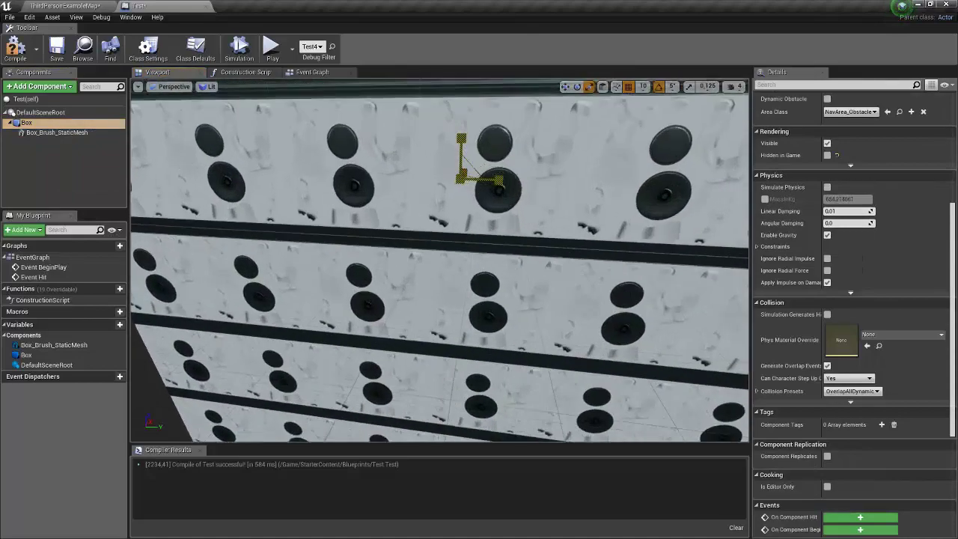
{"action": "scroll", "coordinate": [464, 177], "scroll_direction": "down", "scroll_amount": 8}
{"action": "scroll", "coordinate": [464, 178], "scroll_direction": "up", "scroll_amount": 8}
{"action": "scroll", "coordinate": [465, 178], "scroll_direction": "down", "scroll_amount": 5}
{"action": "scroll", "coordinate": [473, 169], "scroll_direction": "up", "scroll_amount": 4}
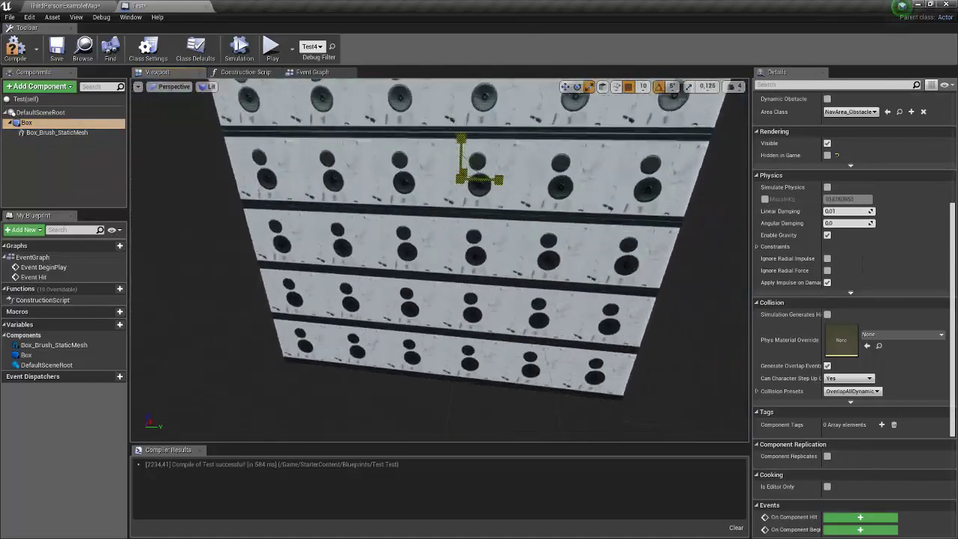
{"action": "scroll", "coordinate": [473, 170], "scroll_direction": "down", "scroll_amount": 2}
{"action": "scroll", "coordinate": [463, 175], "scroll_direction": "up", "scroll_amount": 3}
{"action": "scroll", "coordinate": [464, 175], "scroll_direction": "down", "scroll_amount": 4}
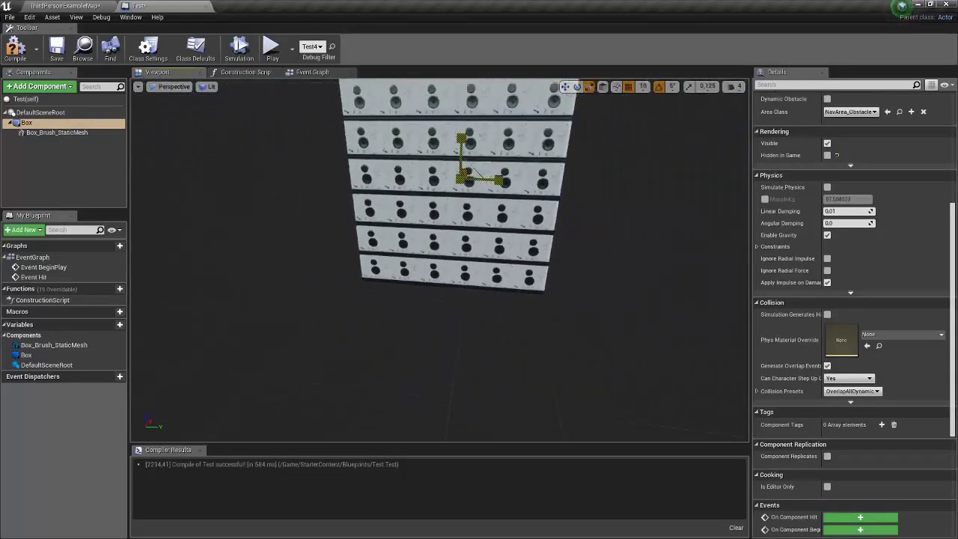
{"action": "right_click_drag", "start_coordinate": [464, 174], "coordinate": [404, 180]}
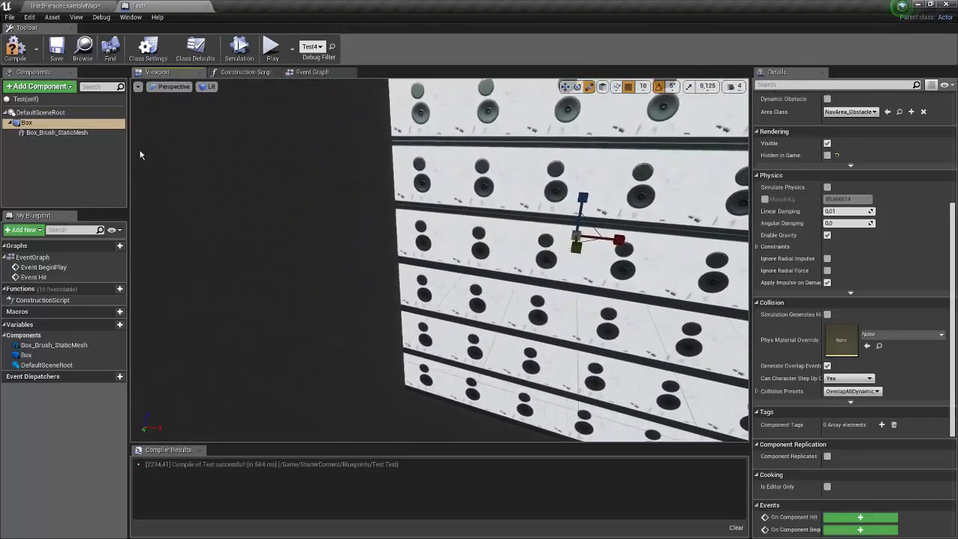
{"action": "left_click", "coordinate": [49, 133]}
{"action": "left_click", "coordinate": [49, 133]}
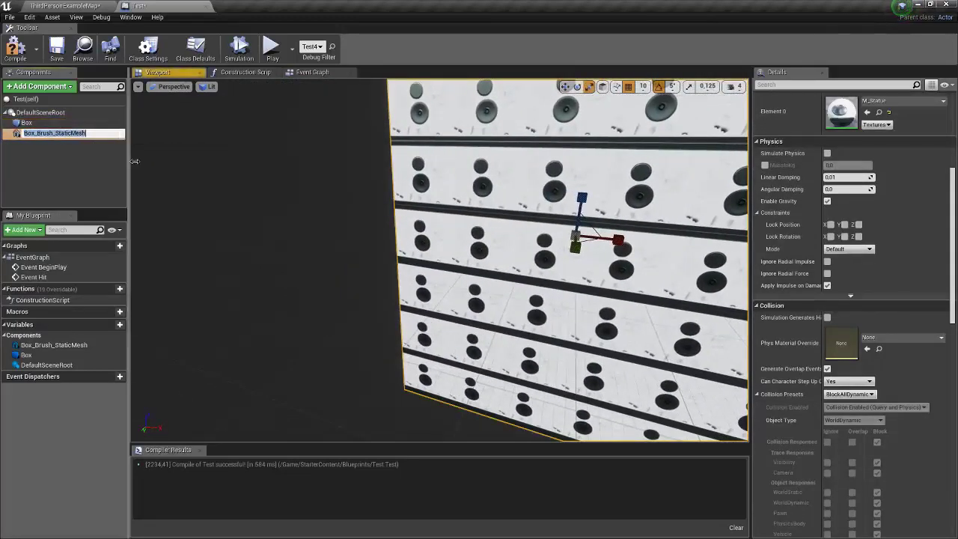
{"action": "key", "text": "Return"}
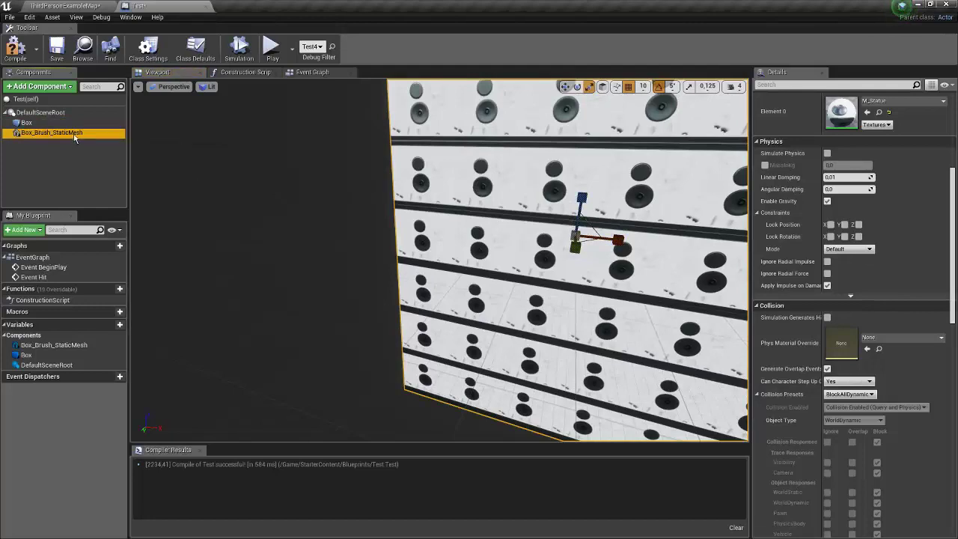
{"action": "left_click", "coordinate": [27, 122]}
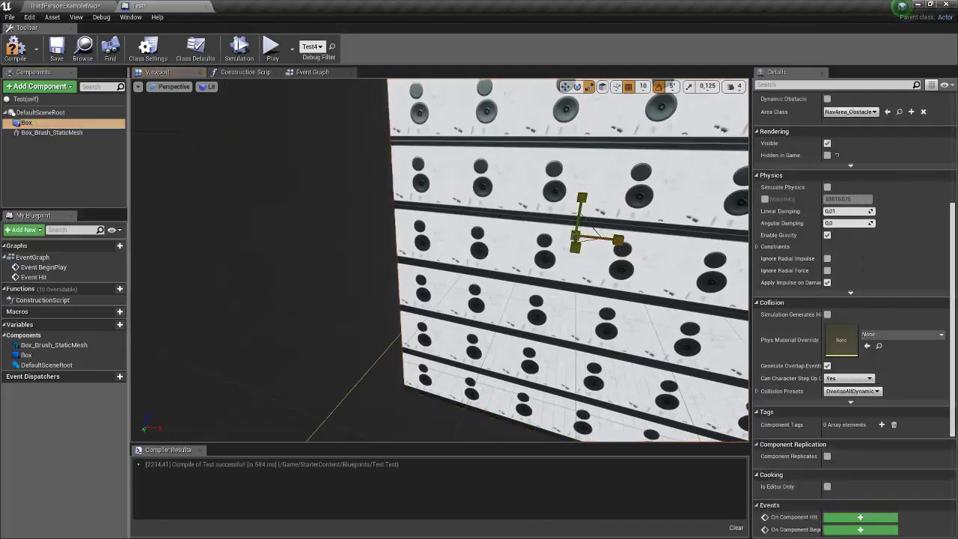
{"action": "scroll", "coordinate": [387, 174], "scroll_direction": "down", "scroll_amount": 5}
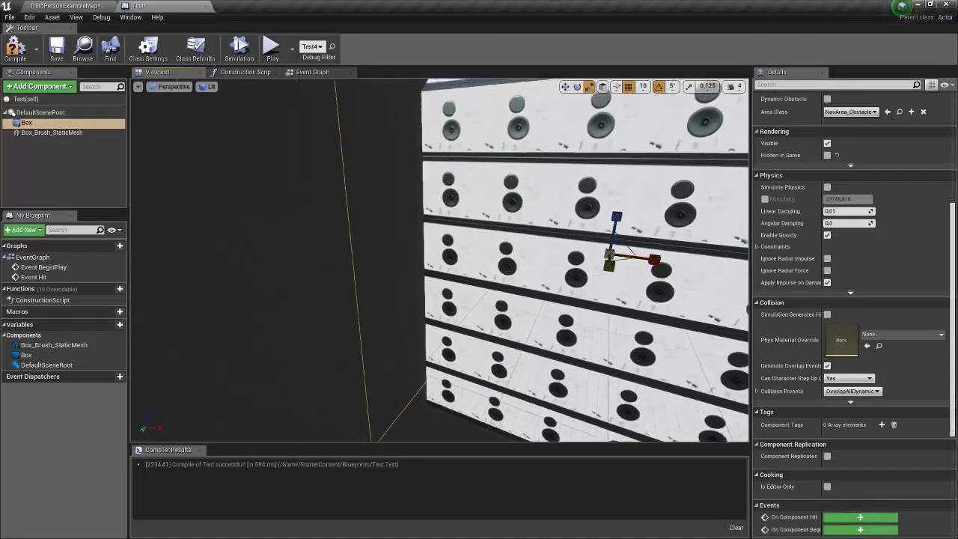
{"action": "scroll", "coordinate": [386, 174], "scroll_direction": "down", "scroll_amount": 5}
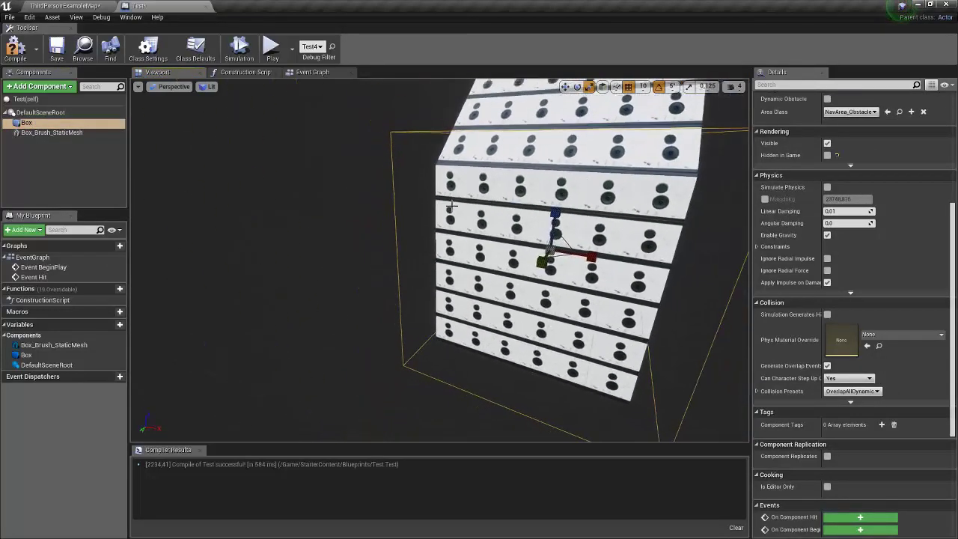
- In the Event Graph, move the lower Print String node up beside Event Hit
{"action": "left_click", "coordinate": [313, 74]}
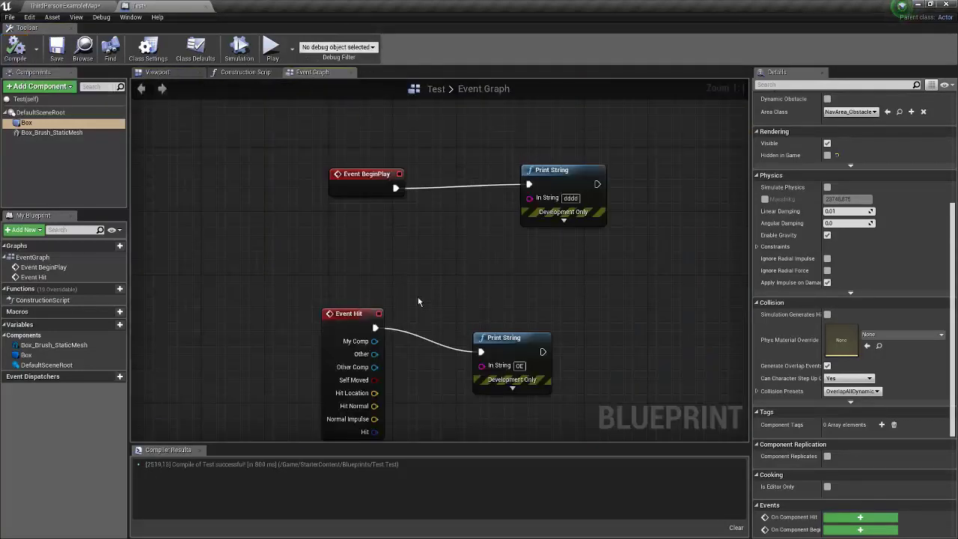
{"action": "left_click", "coordinate": [367, 323]}
{"action": "left_click_drag", "start_coordinate": [480, 332], "coordinate": [454, 308]}
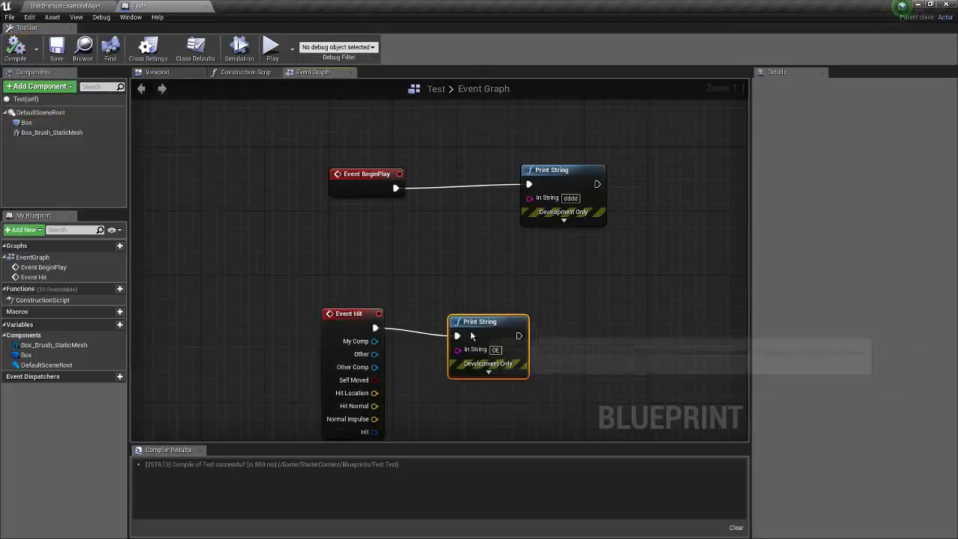
{"action": "left_click", "coordinate": [527, 255]}
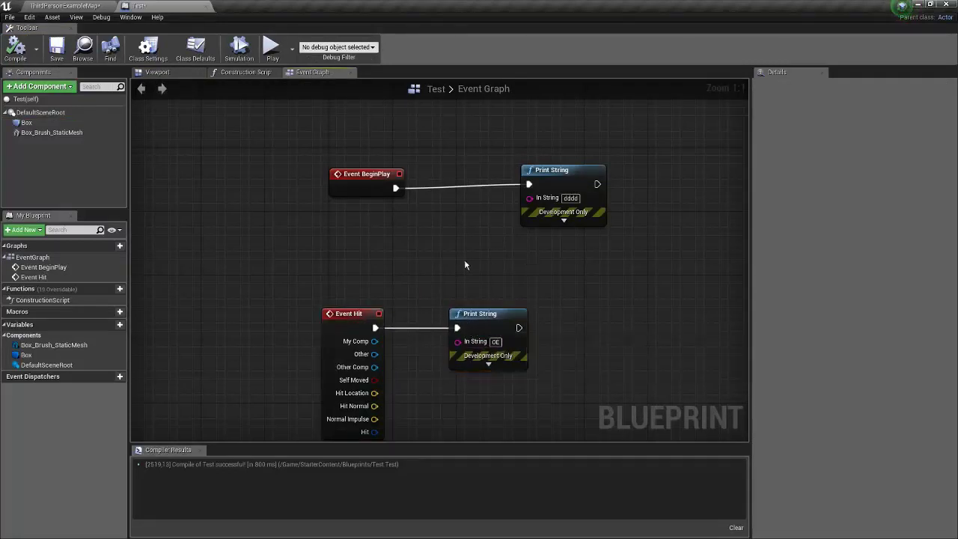
- Play-test ThirdPersonExampleMap, running the character along the box-brush walls to the stairs
{"action": "left_click", "coordinate": [77, 5]}
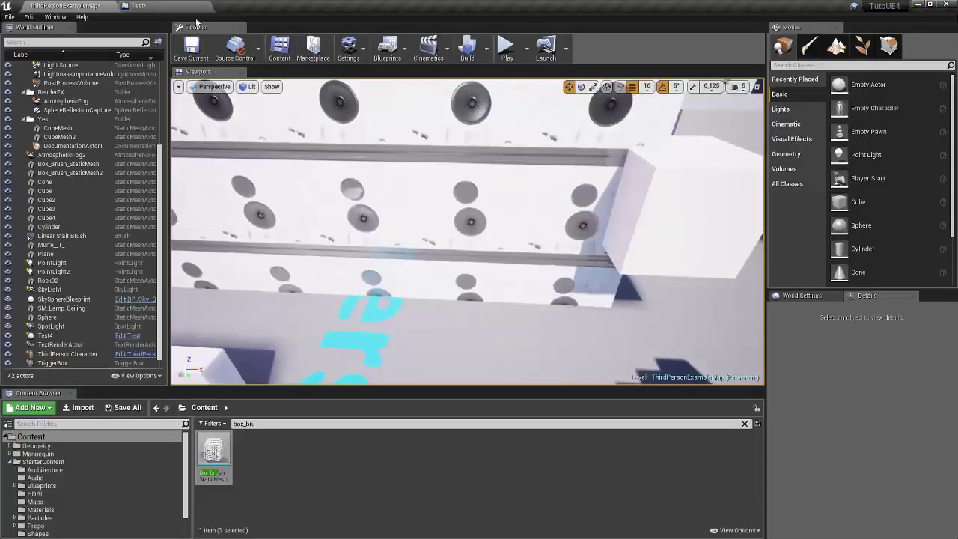
{"action": "left_click", "coordinate": [507, 47]}
{"action": "key", "text": "w"}
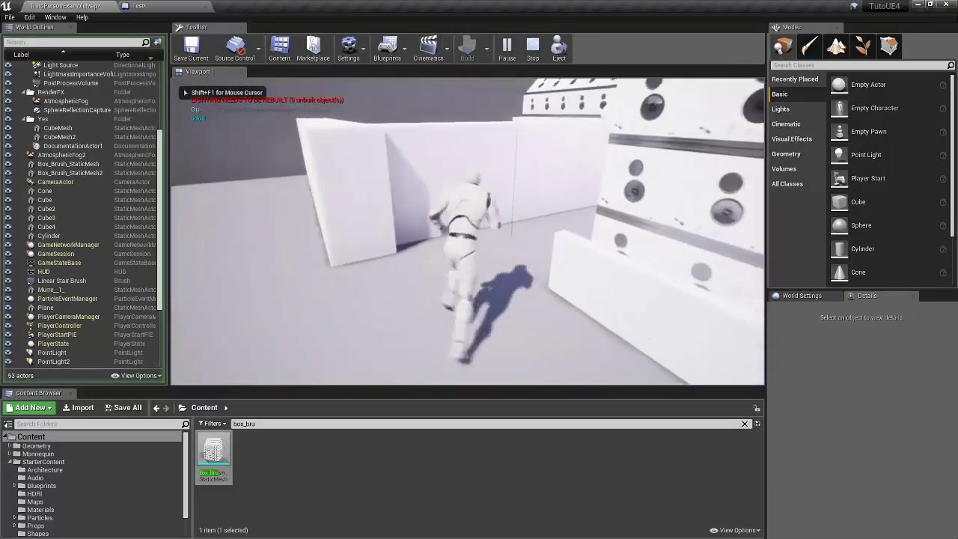
{"action": "key", "text": "w"}
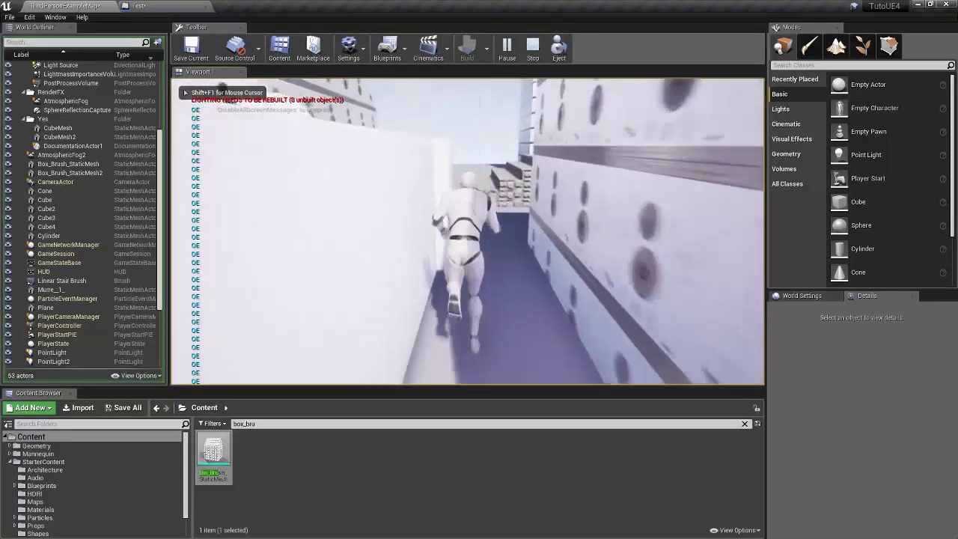
{"action": "key", "text": "w"}
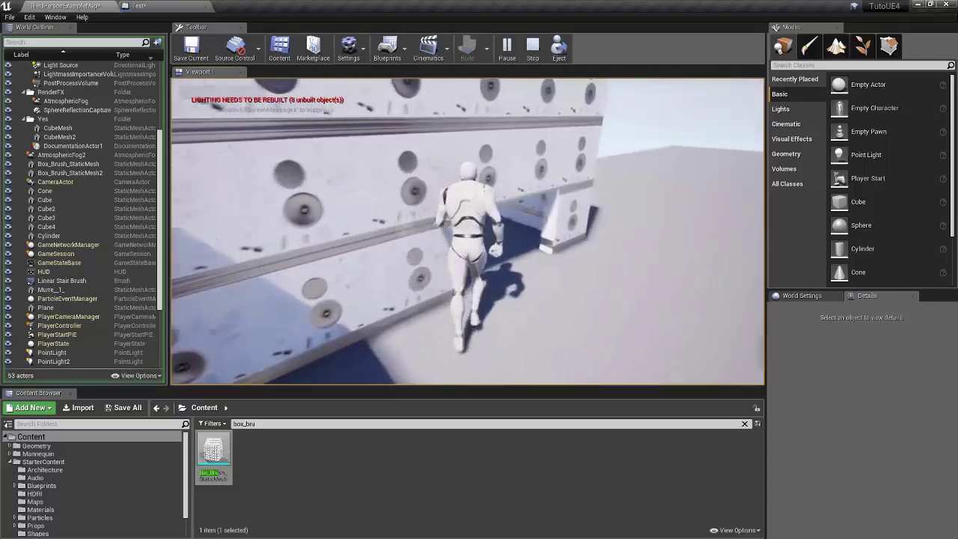
{"action": "key", "text": "w"}
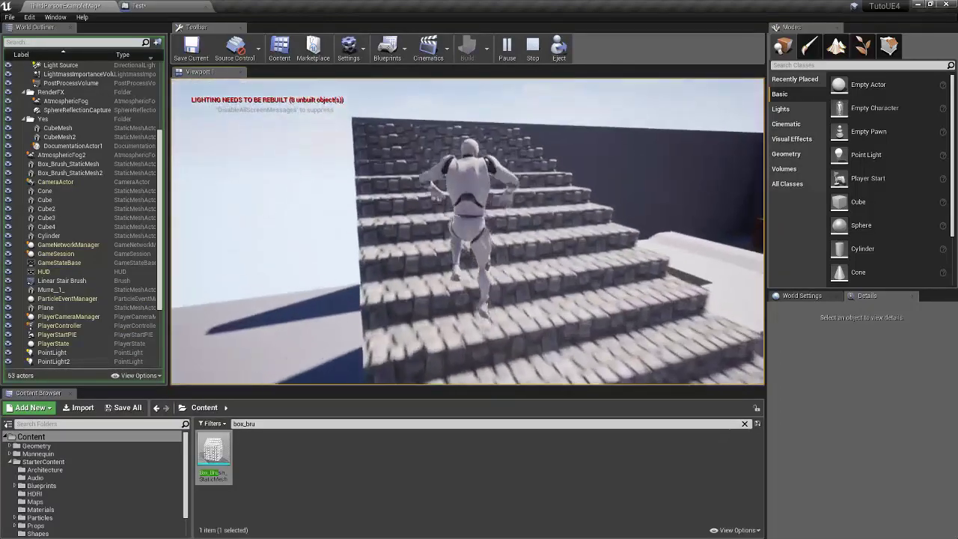
{"action": "key", "text": "Escape"}
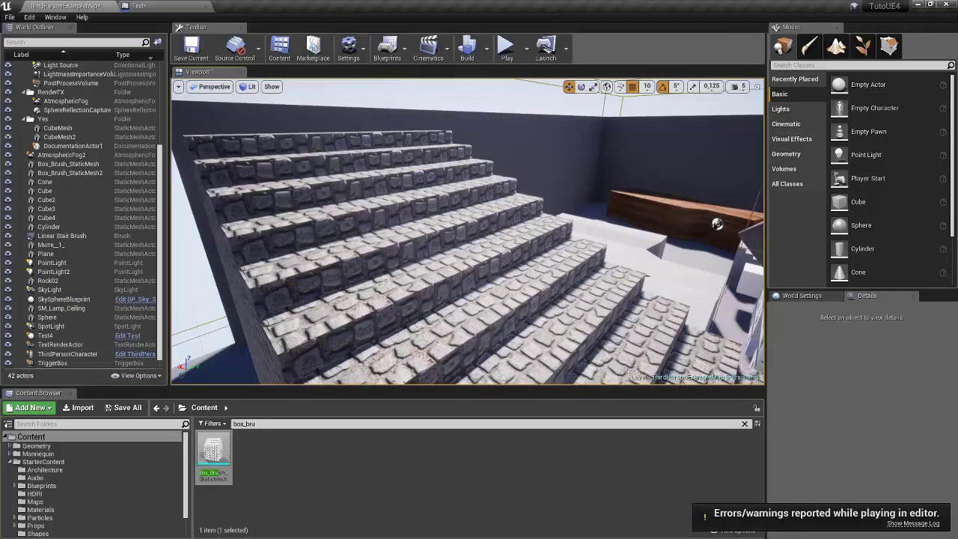
- Clear the 'box_bru' search filter so the Content folder shows all 8 items
{"action": "left_click", "coordinate": [745, 424]}
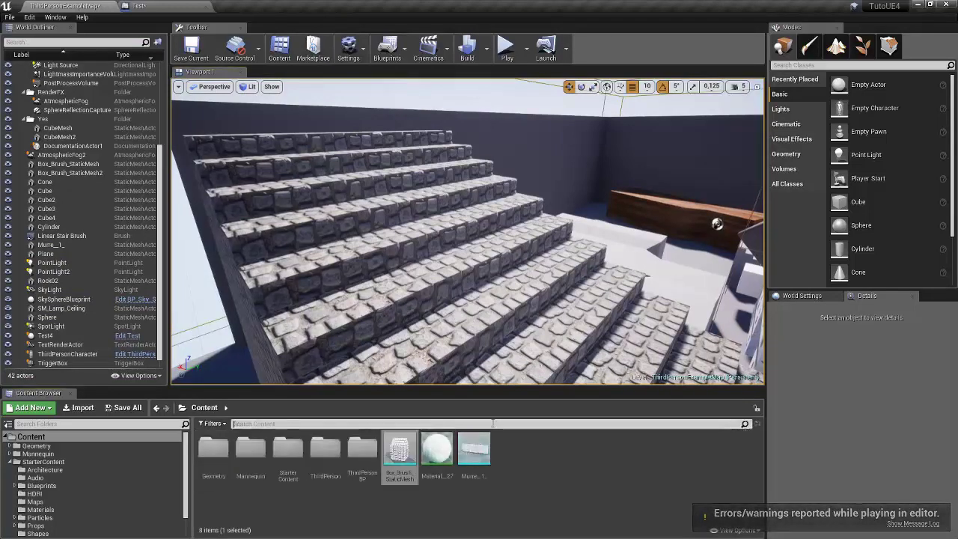